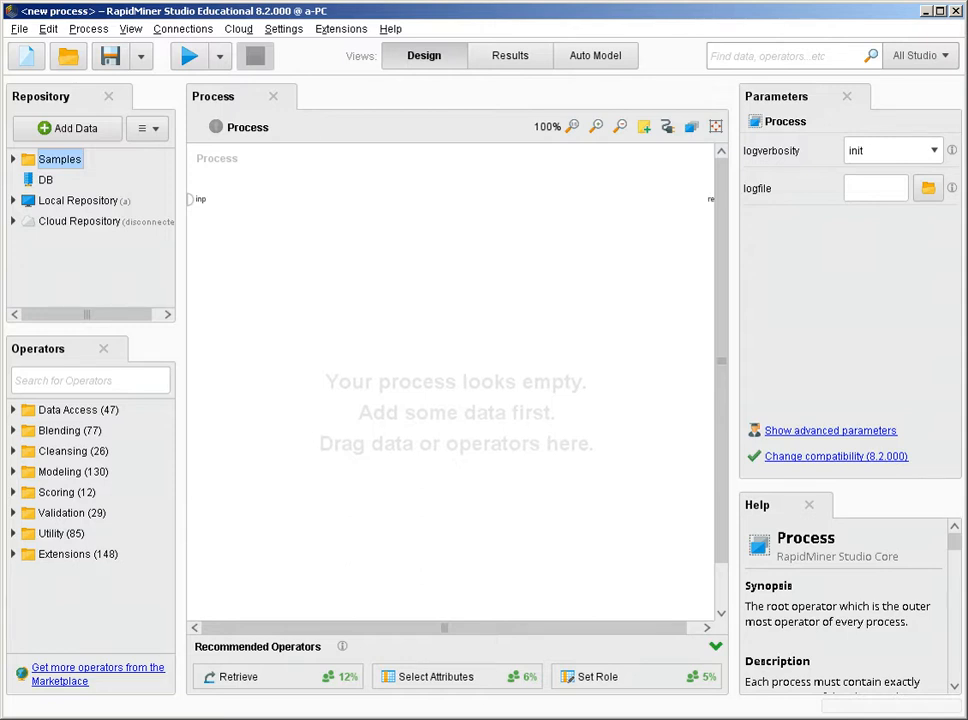
Add the Iris dataset from the sample data to the process and connect its output to the result port
click(14, 159)
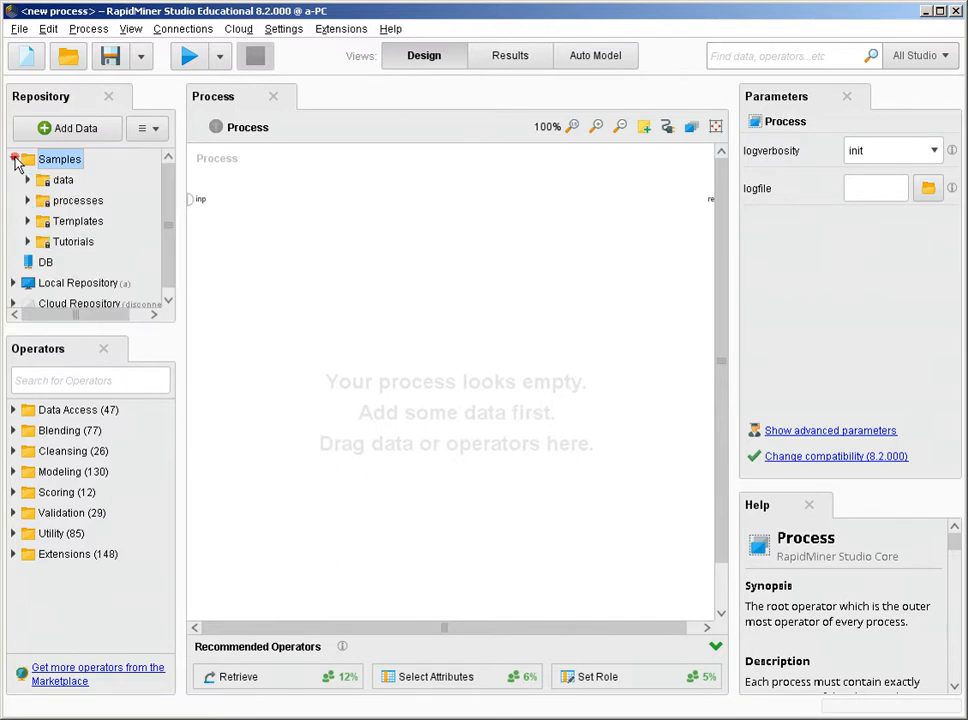
click(28, 180)
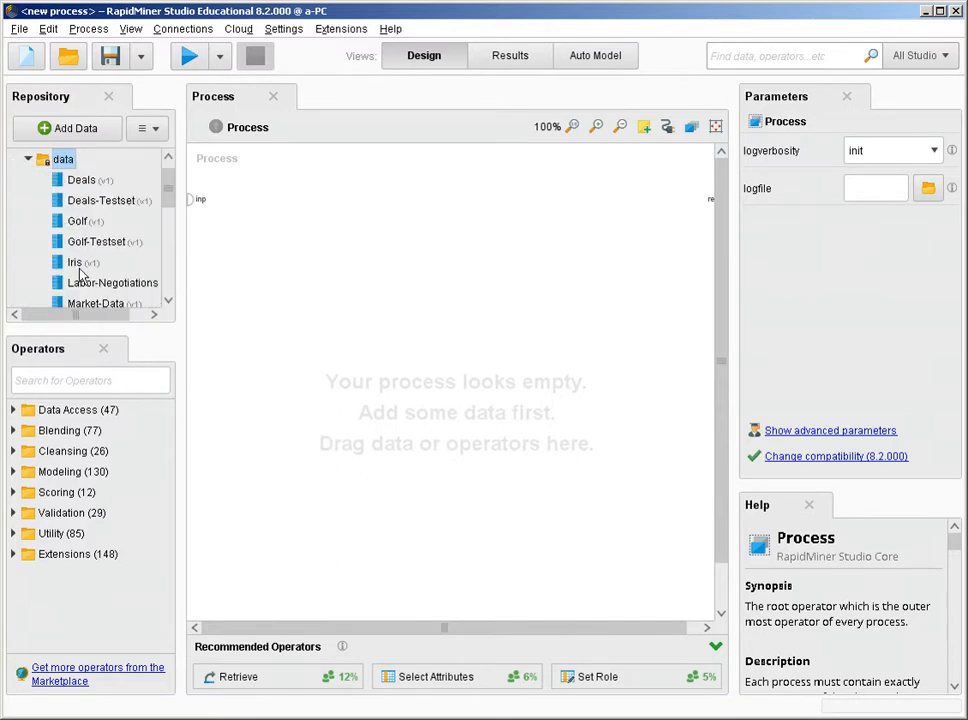
drag(80, 266, 226, 252)
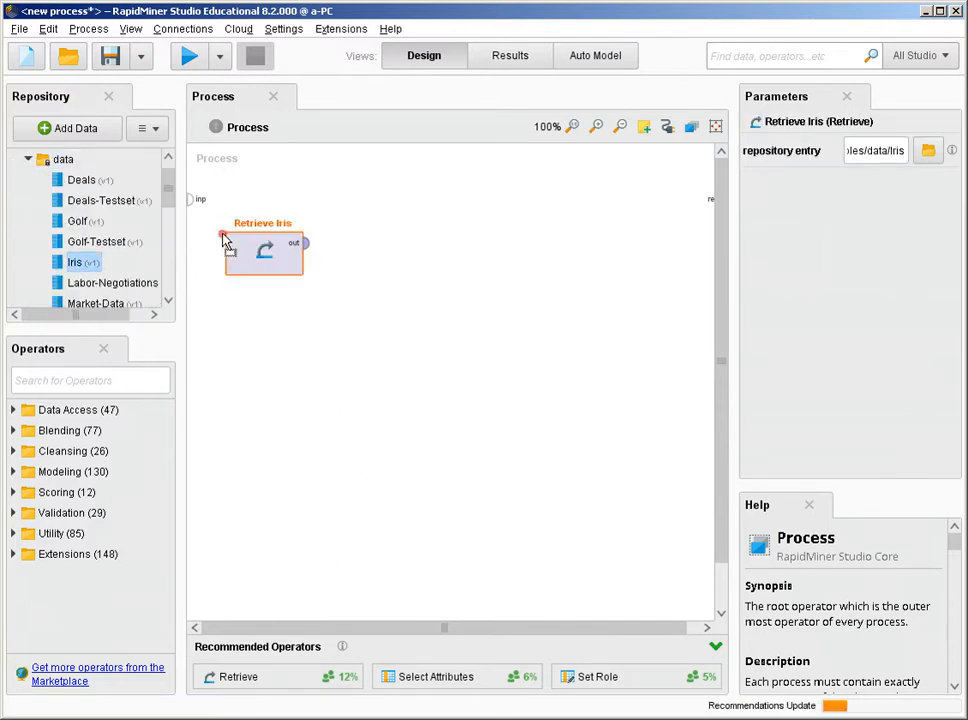
click(305, 249)
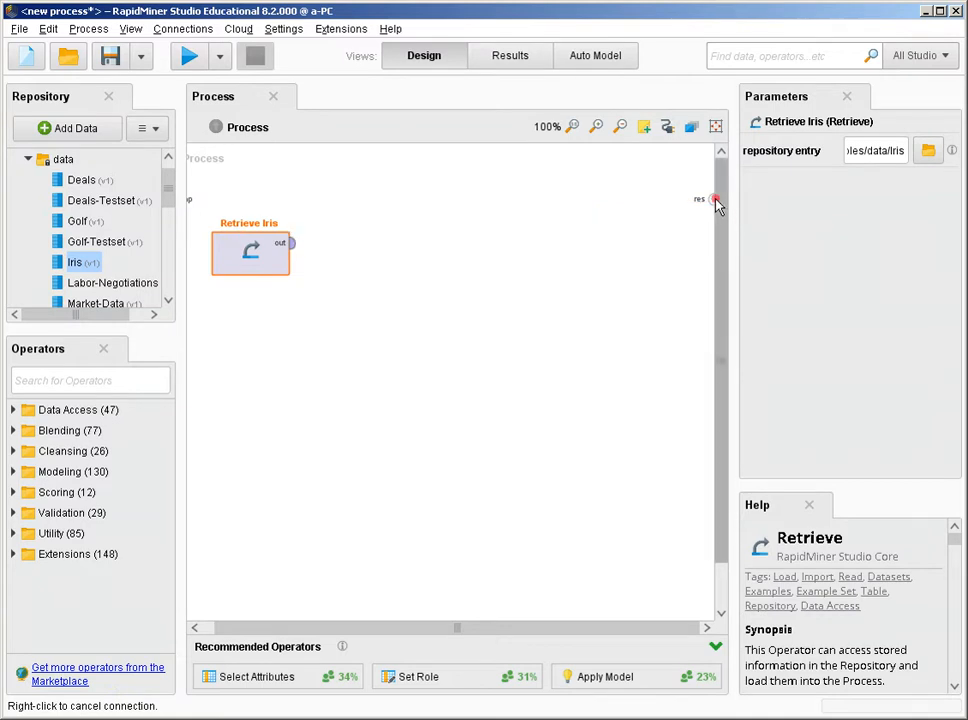
click(292, 243)
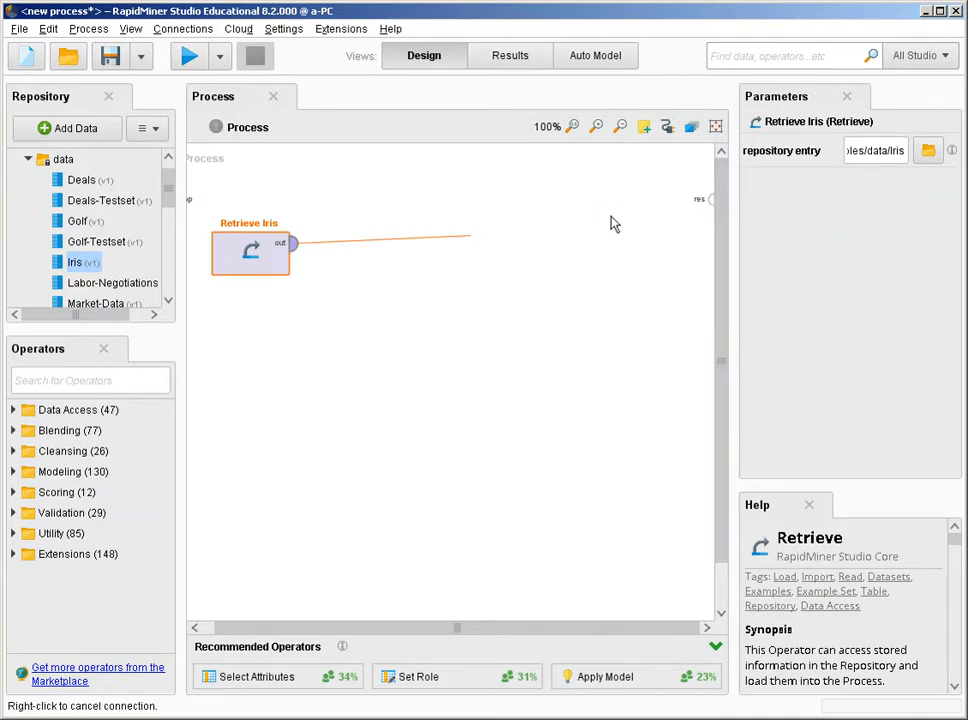
click(707, 208)
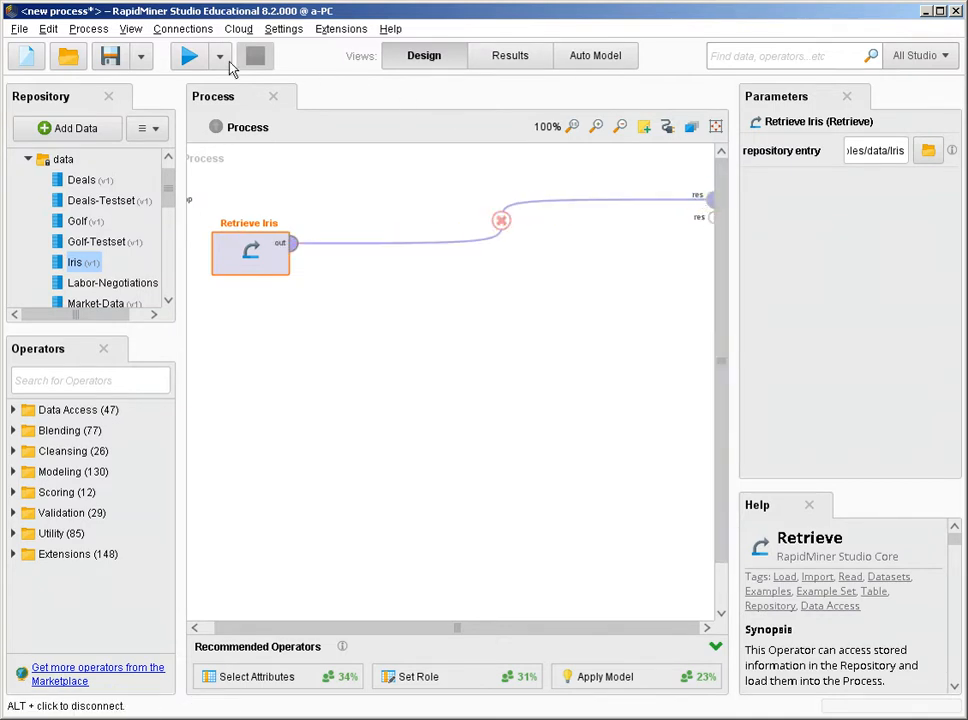
Run the process and chart the Iris data as a Scatter Matrix by label to examine the attribute pairs
click(194, 60)
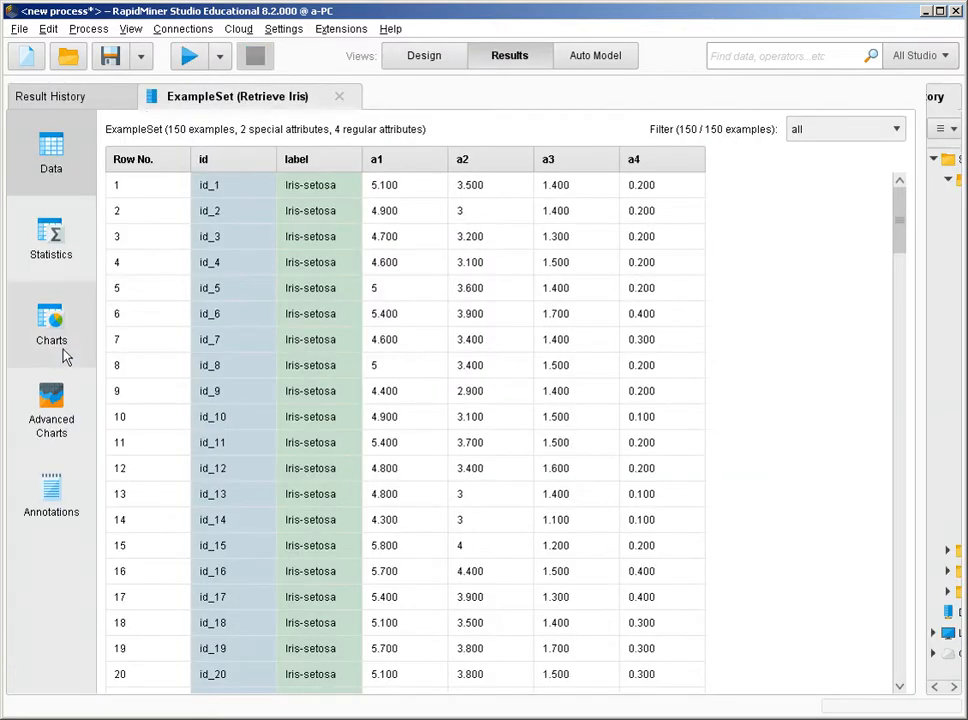
click(55, 340)
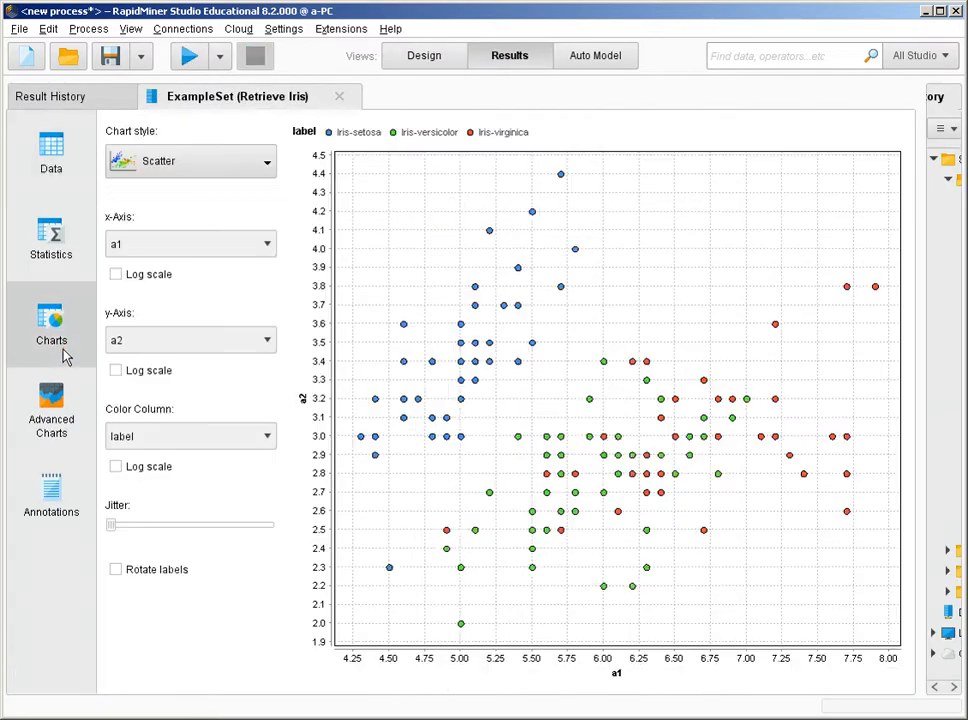
click(228, 173)
click(387, 212)
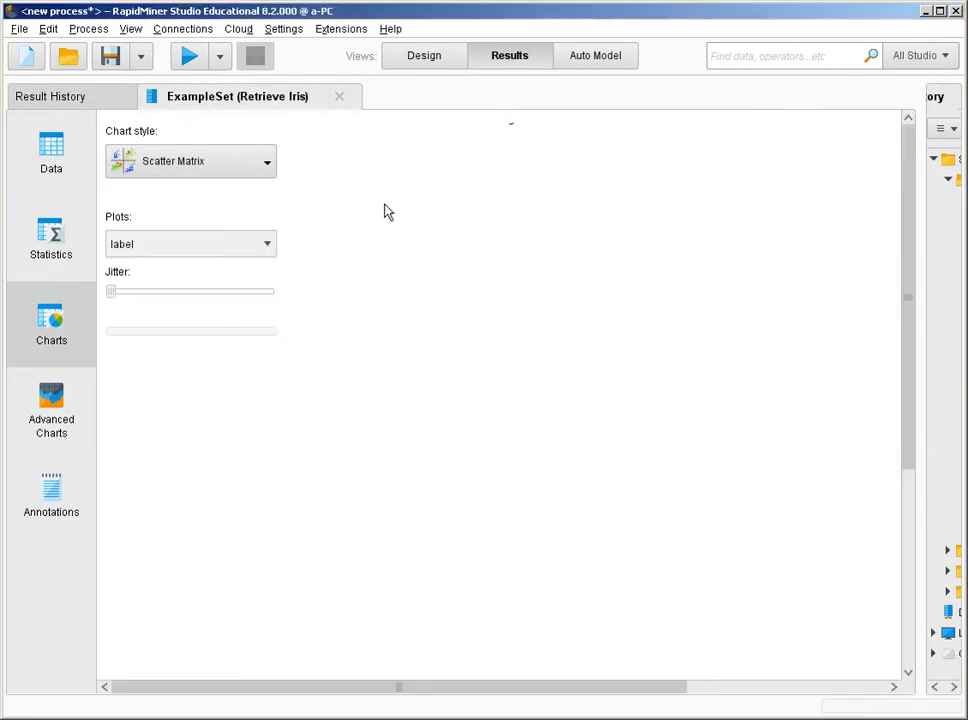
scroll(550, 420, down, 5)
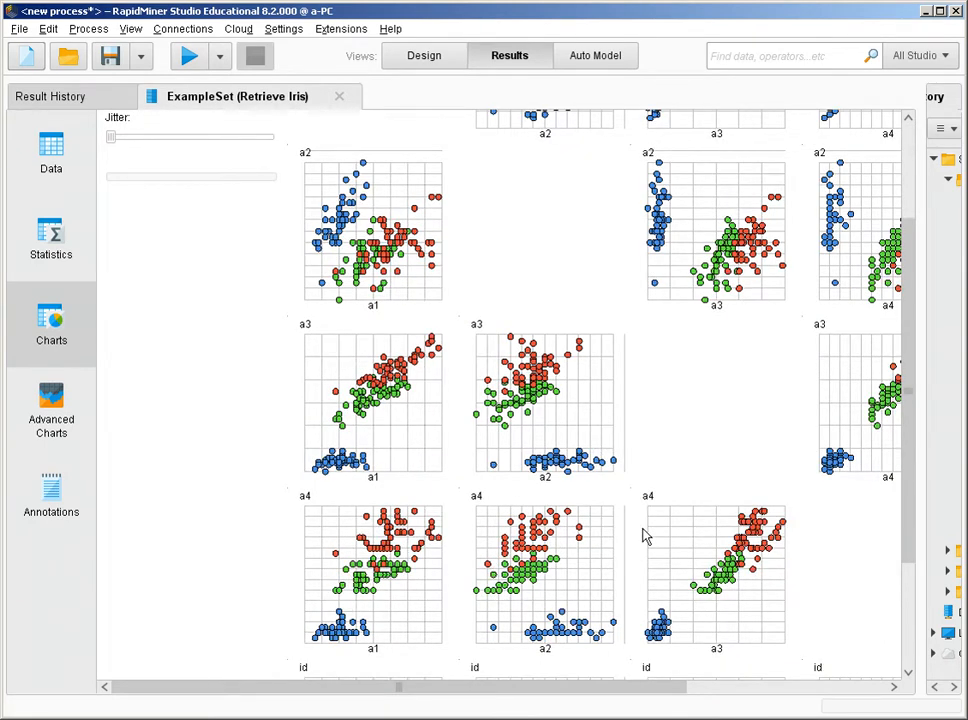
scroll(672, 640, down, 1)
scroll(672, 640, down, 3)
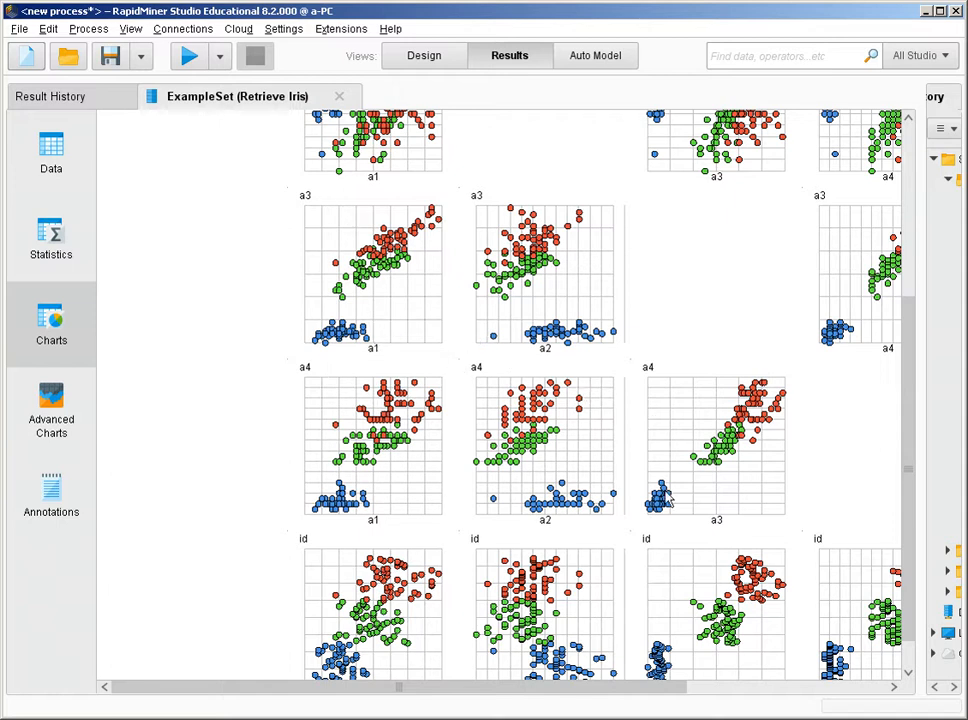
scroll(645, 450, down, 1)
scroll(534, 400, up, 3)
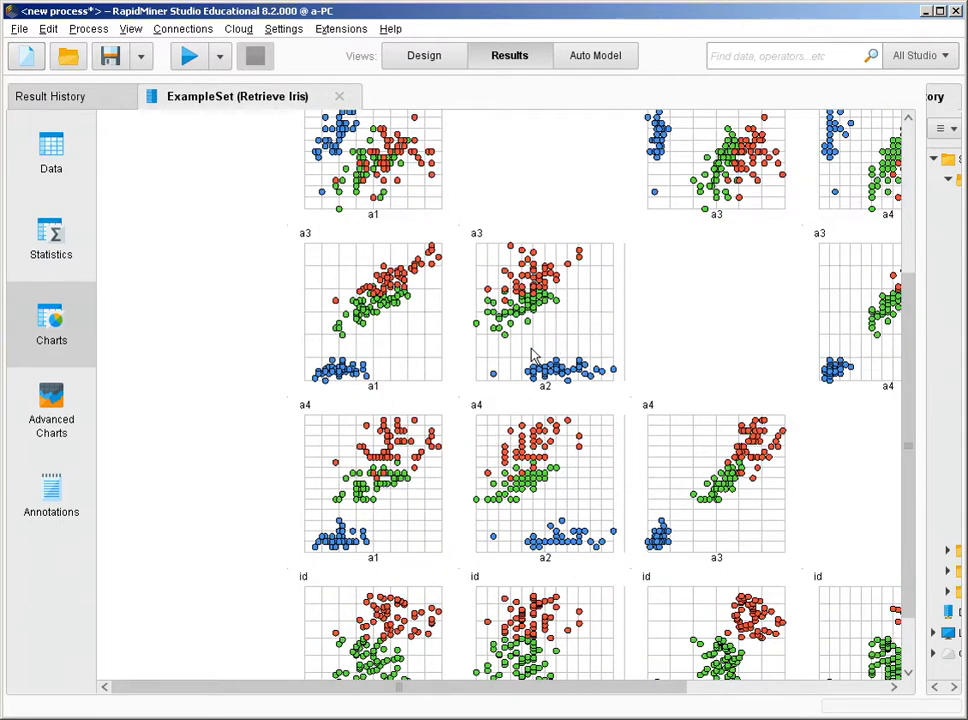
scroll(357, 224, up, 3)
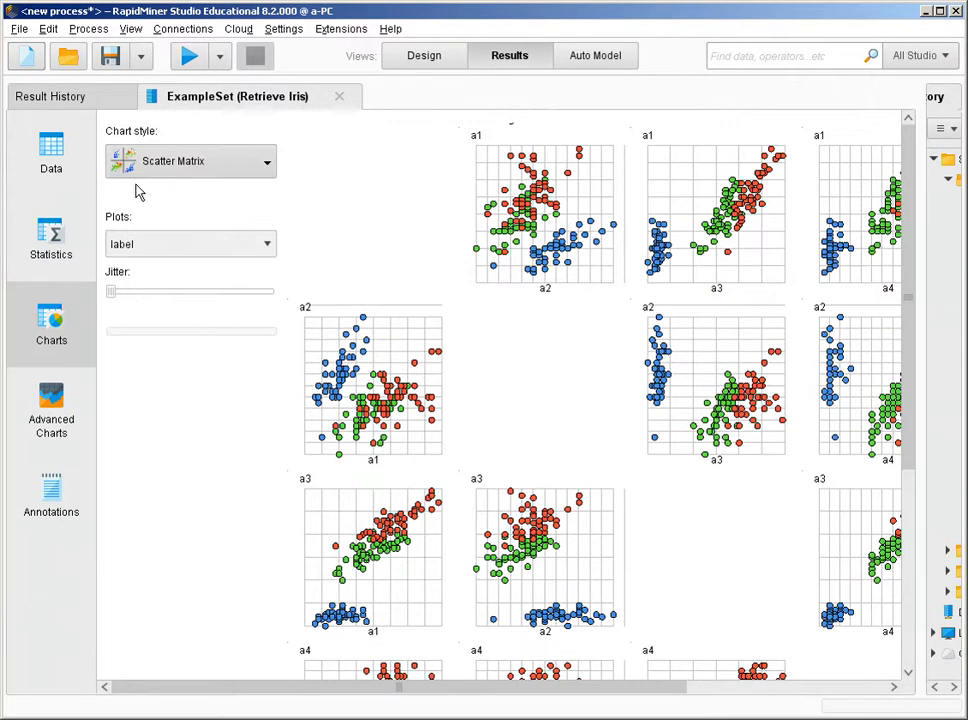
Find the Correlation Matrix operator and insert it into the process between Retrieve Iris and the result port
click(424, 57)
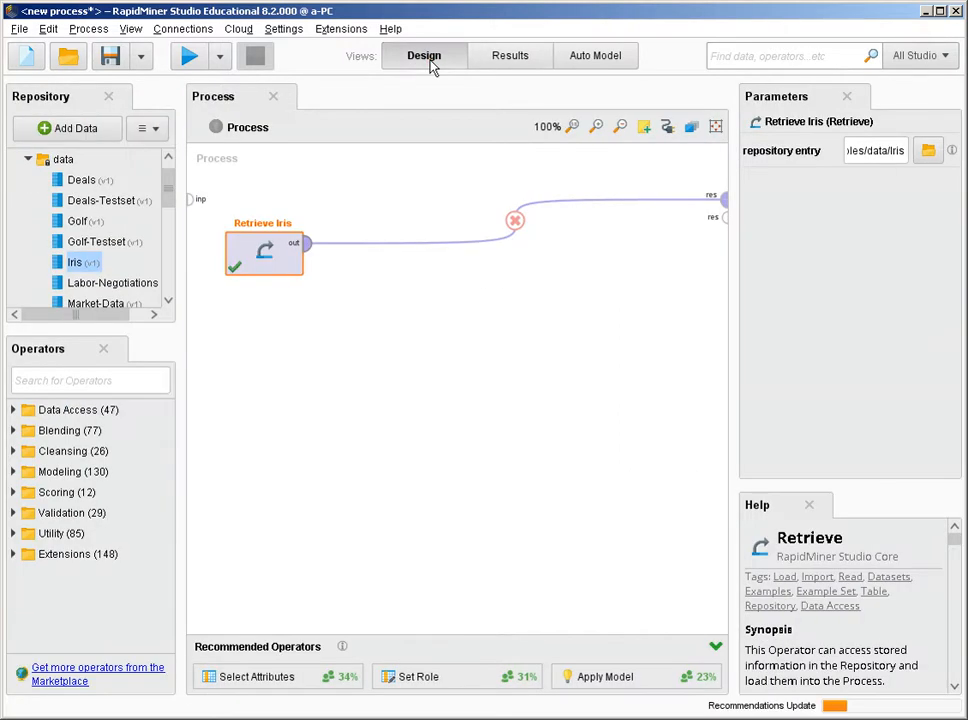
click(108, 378)
text(cor)
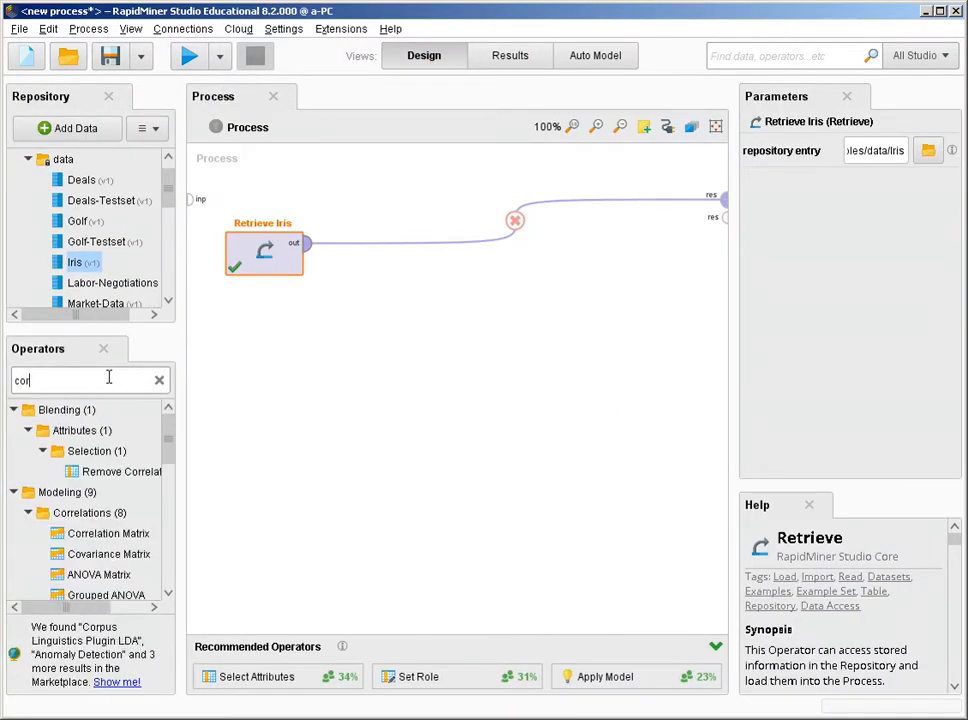
drag(130, 536, 724, 218)
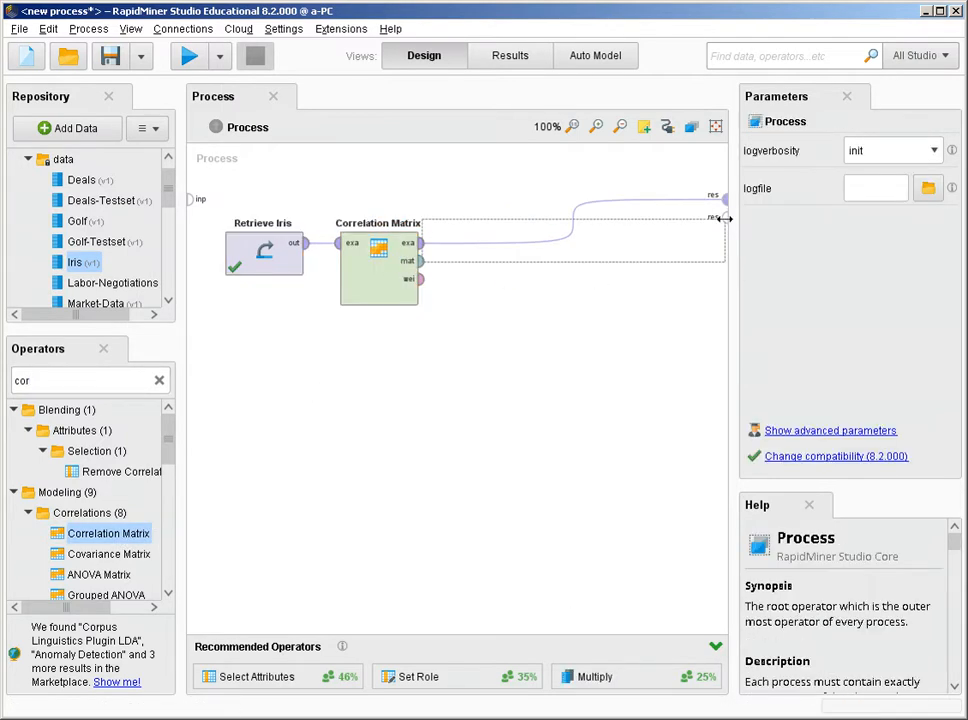
Connect the Correlation Matrix's mat output to the second result port and run the process
click(421, 262)
click(724, 222)
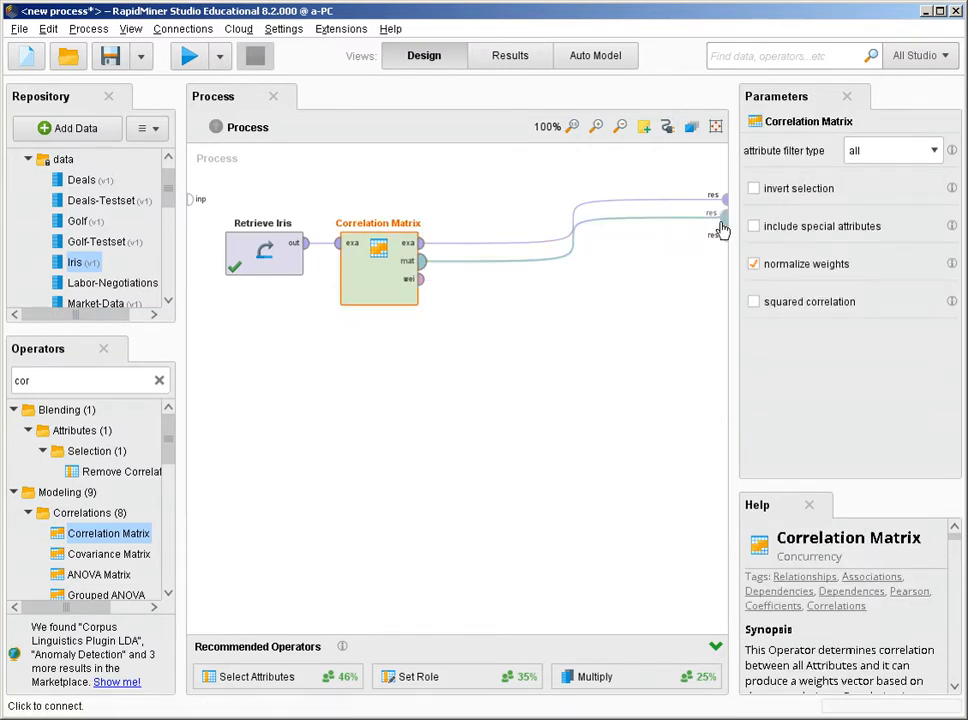
click(395, 150)
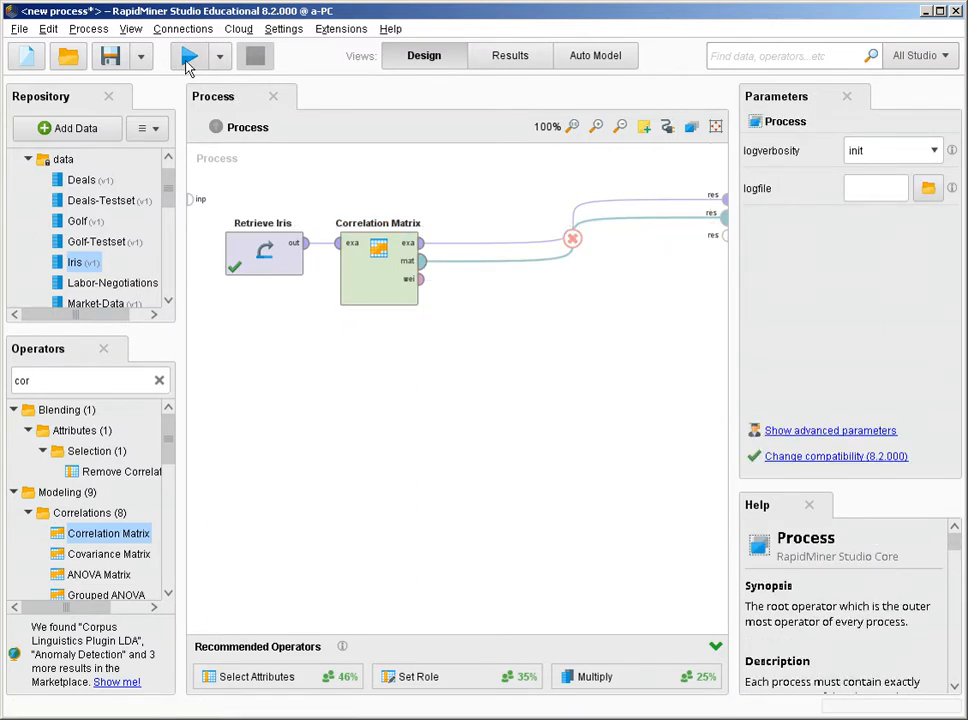
click(187, 60)
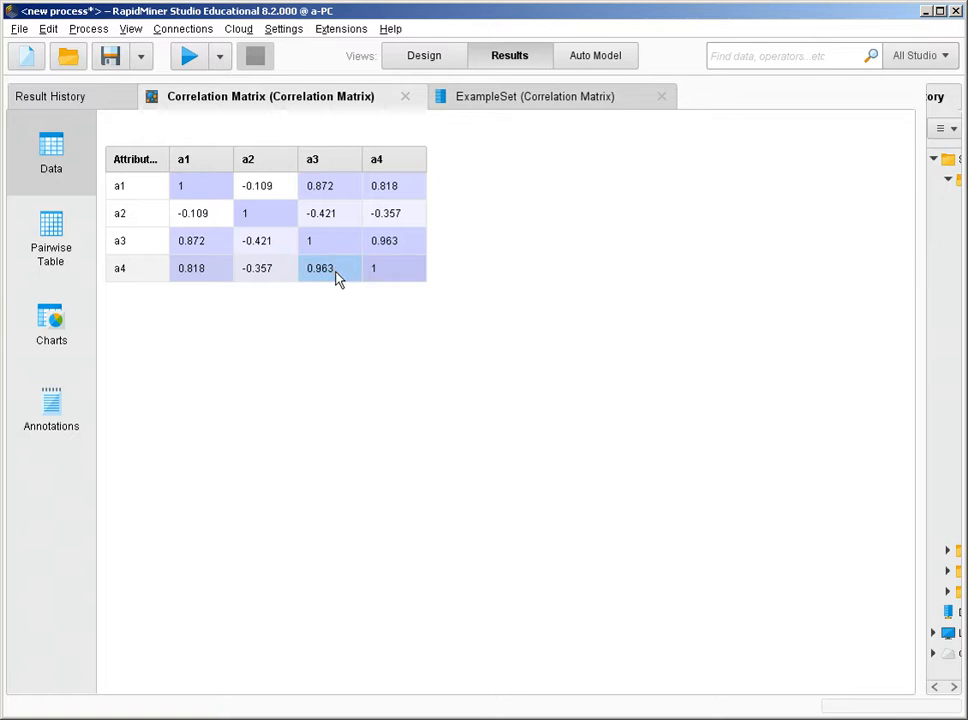
Search the operators for pca and insert Principal Component Analysis between the Correlation Matrix's exa output and the first result port
click(432, 57)
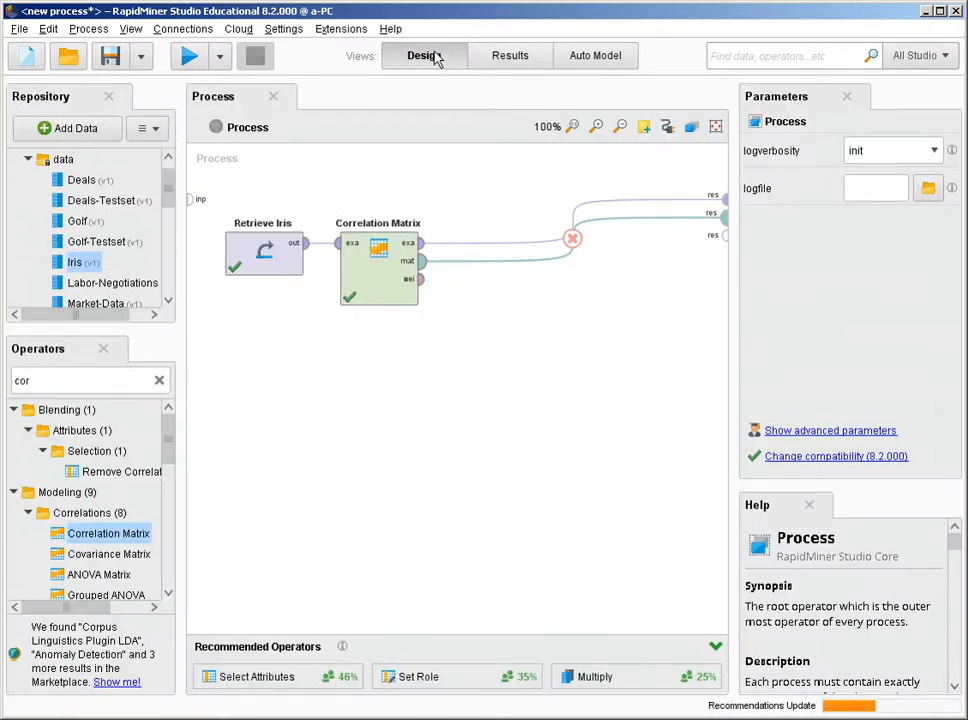
click(159, 383)
text(oca)
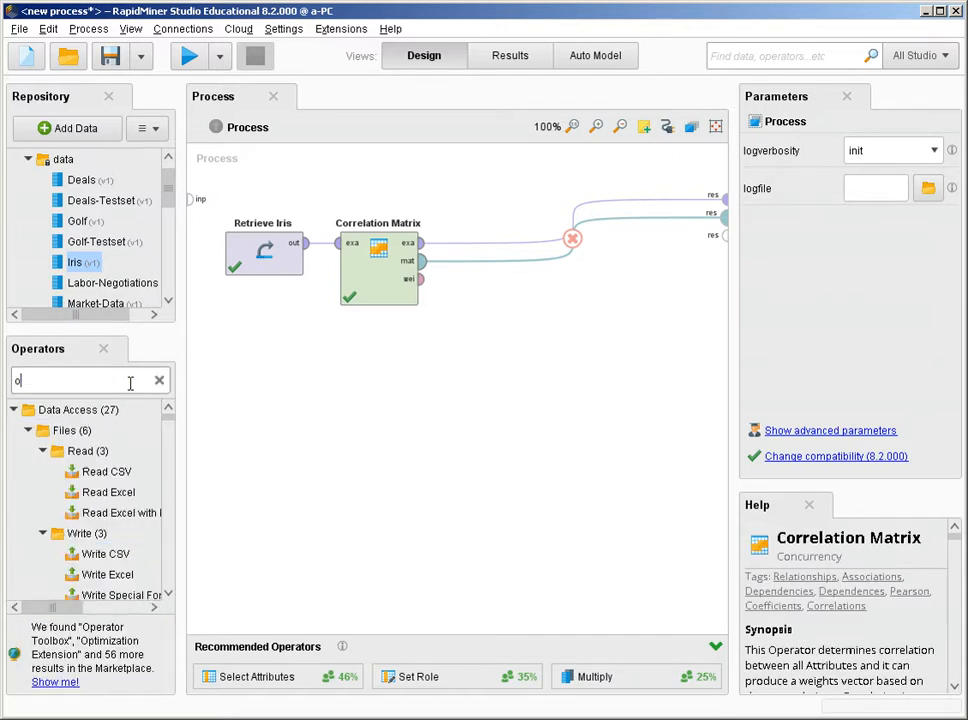
key(BackSpace)
key(BackSpace)
key(BackSpace)
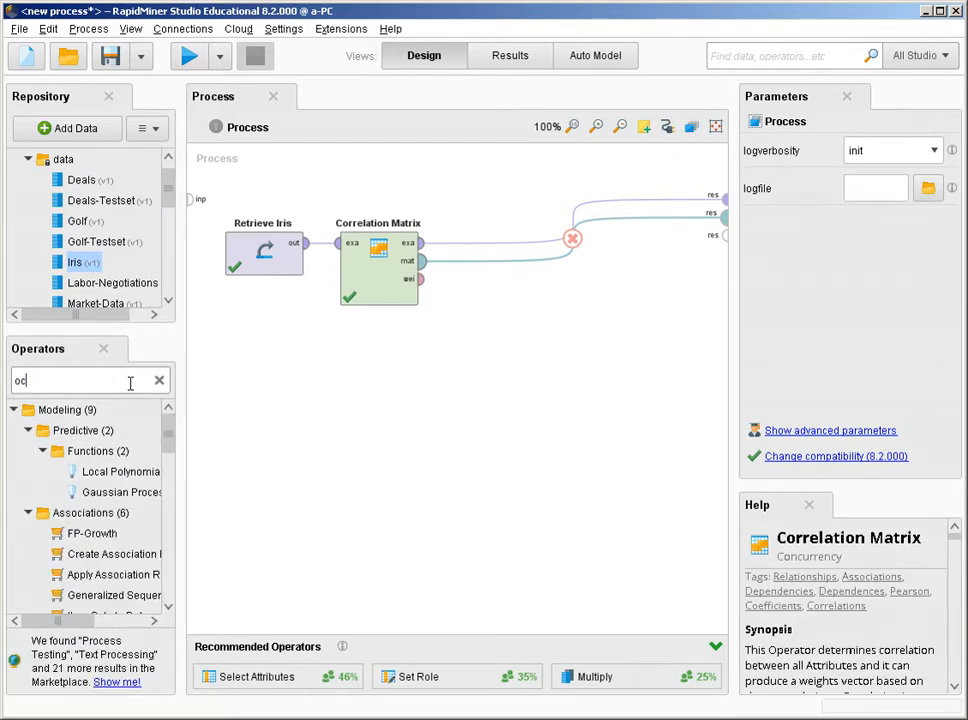
text(pca)
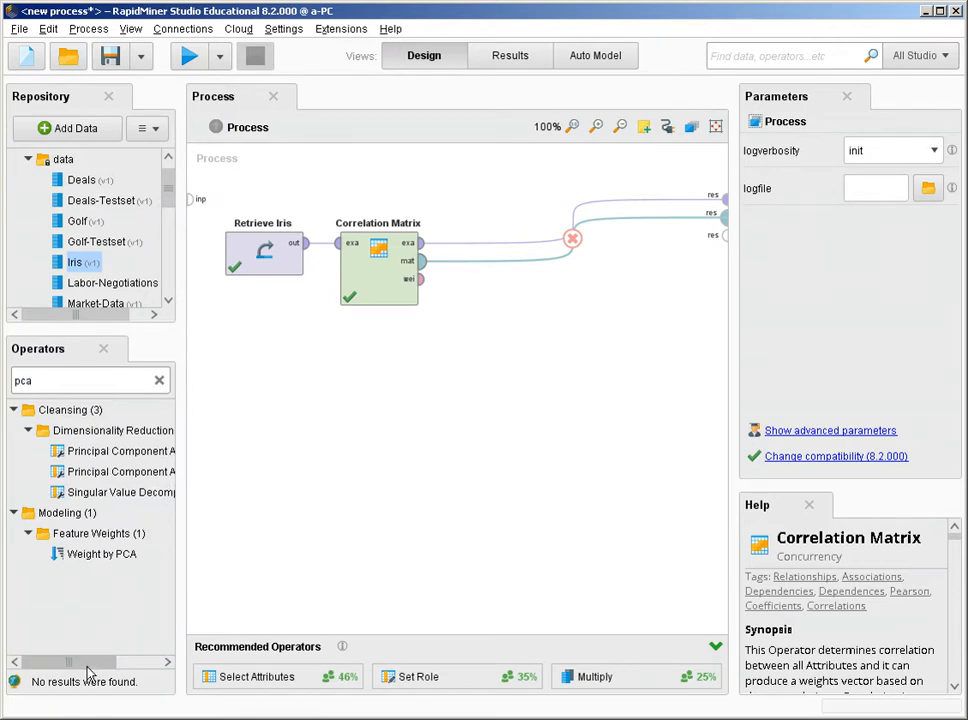
drag(68, 662, 110, 662)
drag(83, 460, 373, 388)
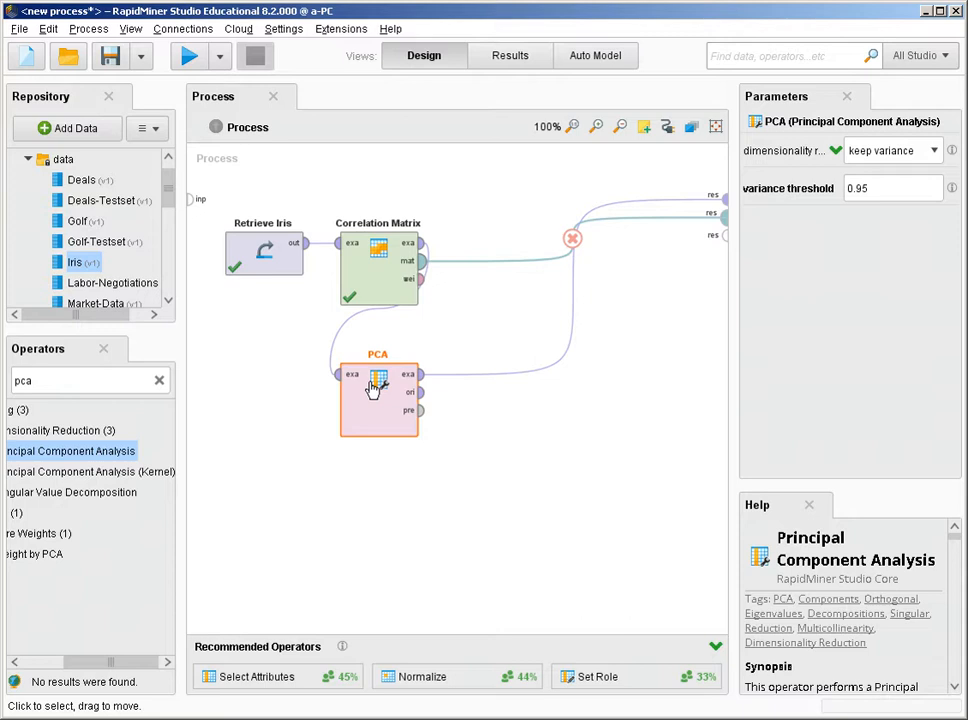
Connect the PCA operator's pre output to the third result port and run the process
click(883, 188)
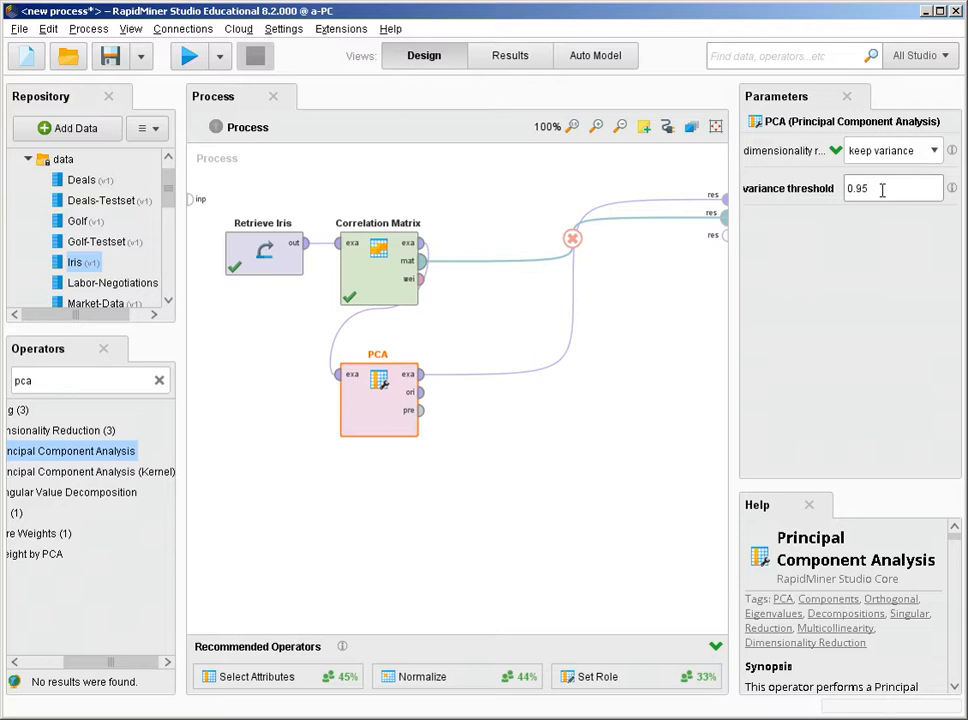
click(421, 411)
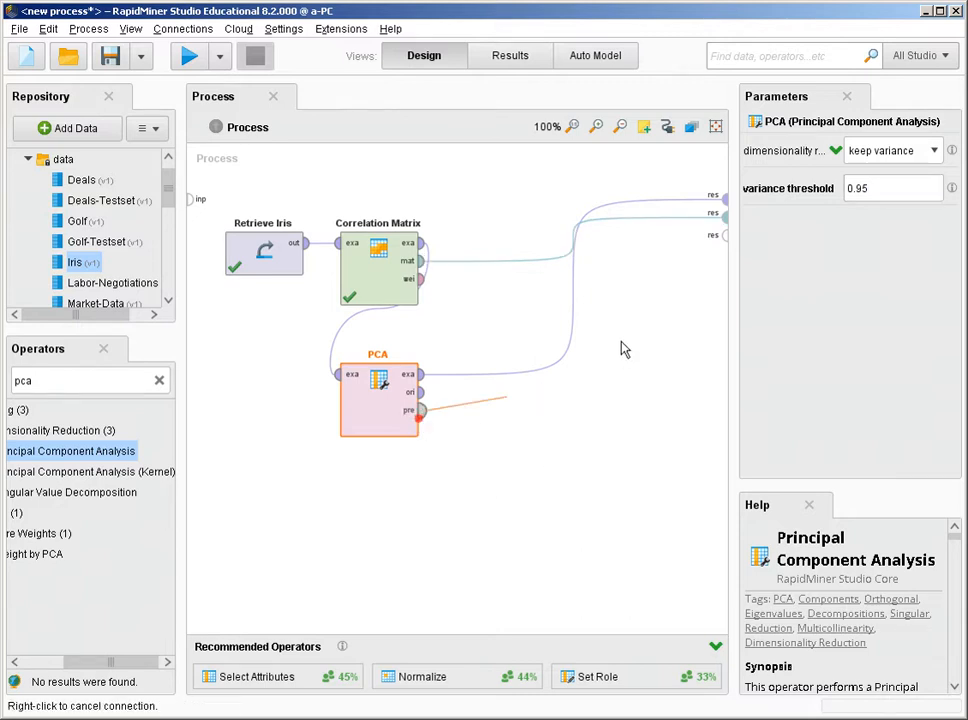
click(722, 236)
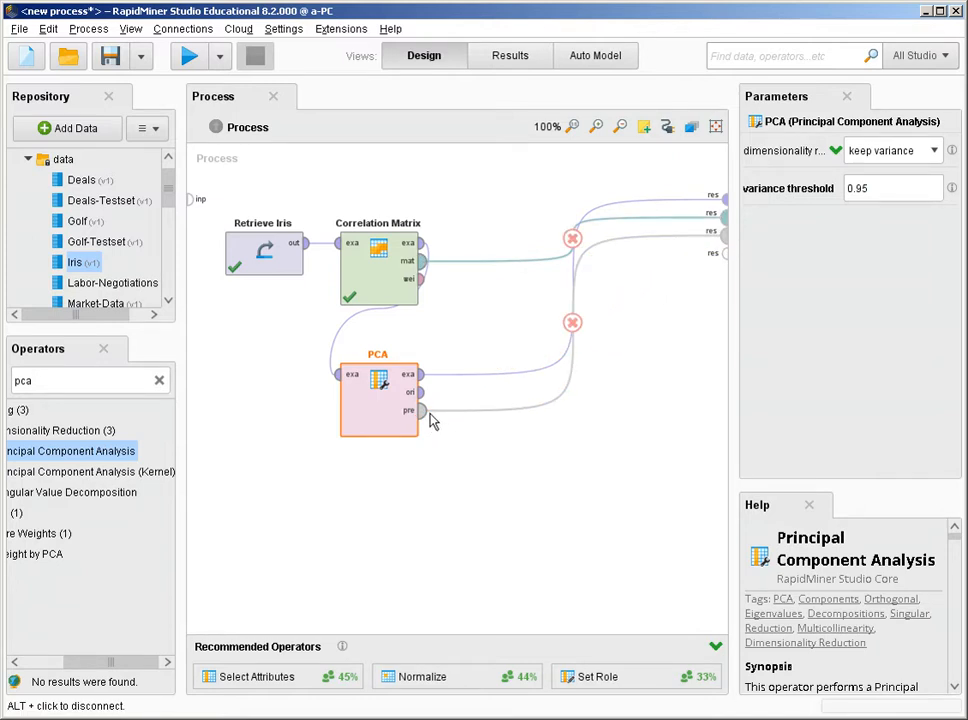
click(197, 60)
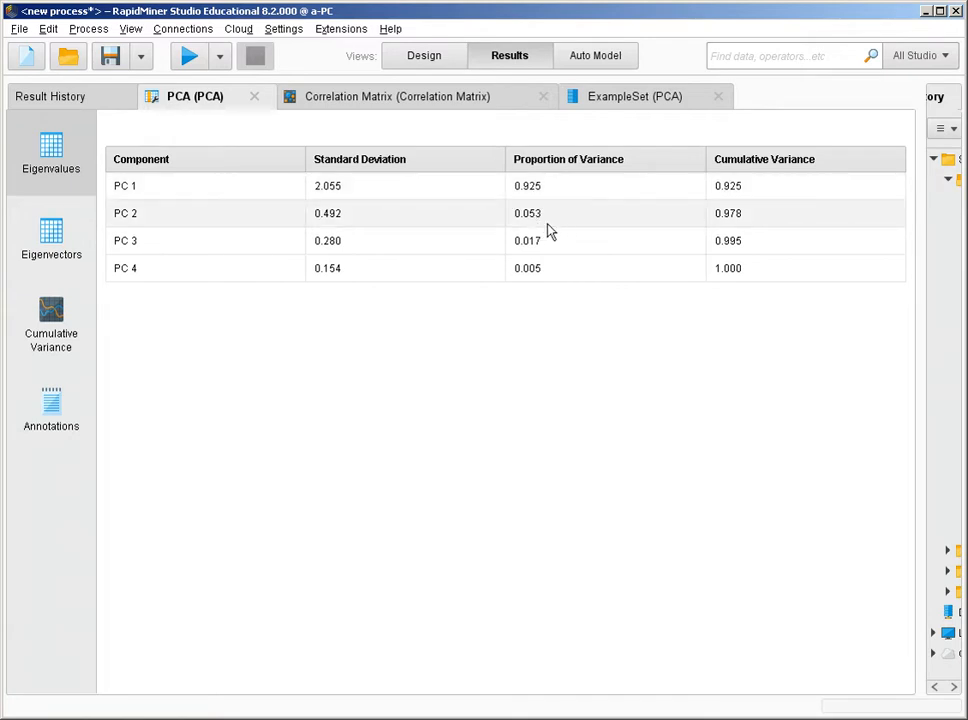
Examine the proportion of variance for each component, PC 1 to PC 4, in the PCA eigenvalues table
click(553, 191)
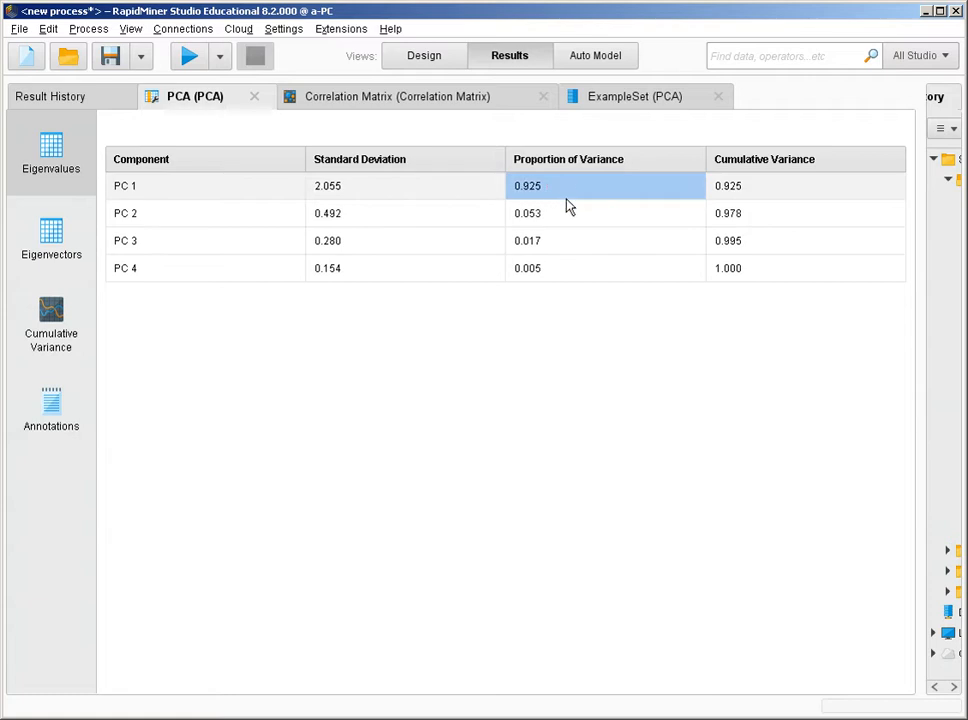
click(564, 213)
click(575, 252)
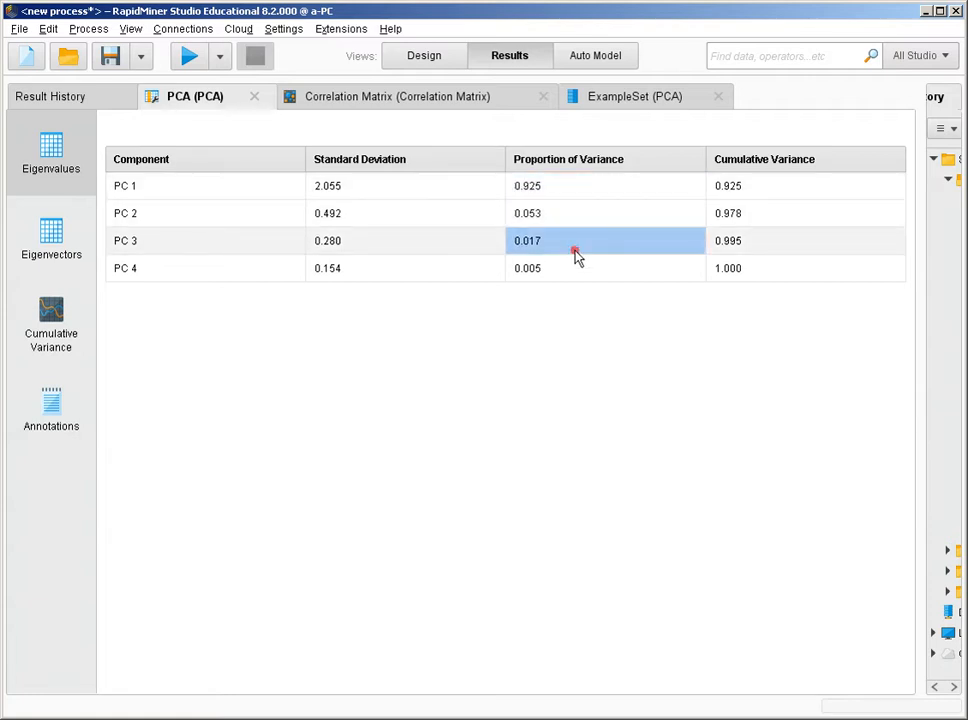
click(568, 284)
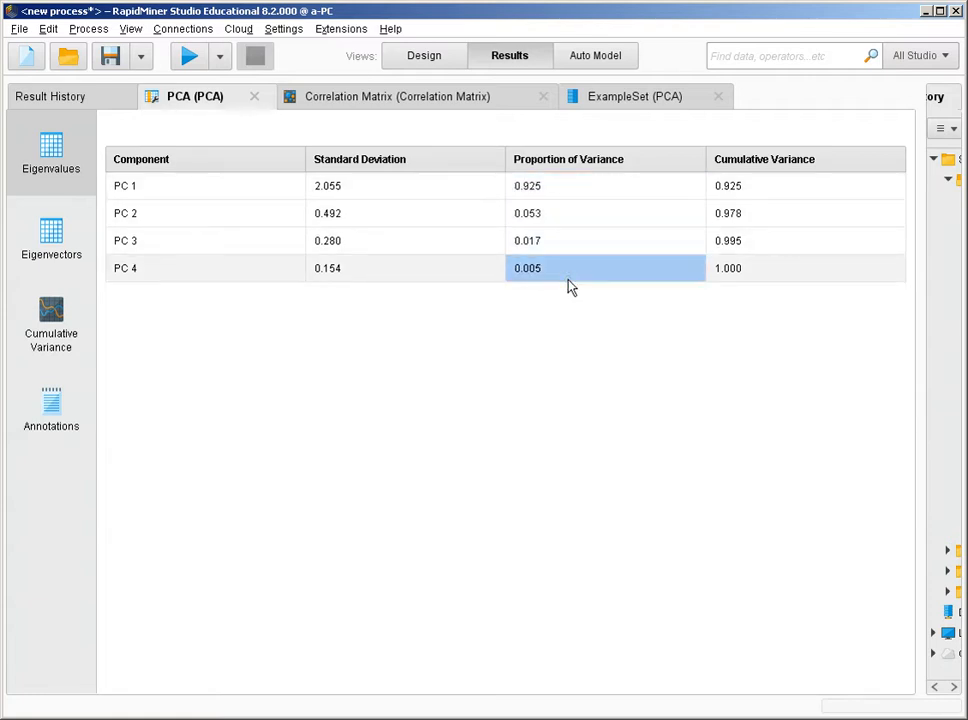
Show the PCA eigenvectors, sort them in ascending order of PC 1, and examine the weights of attributes a2 and a4
click(52, 238)
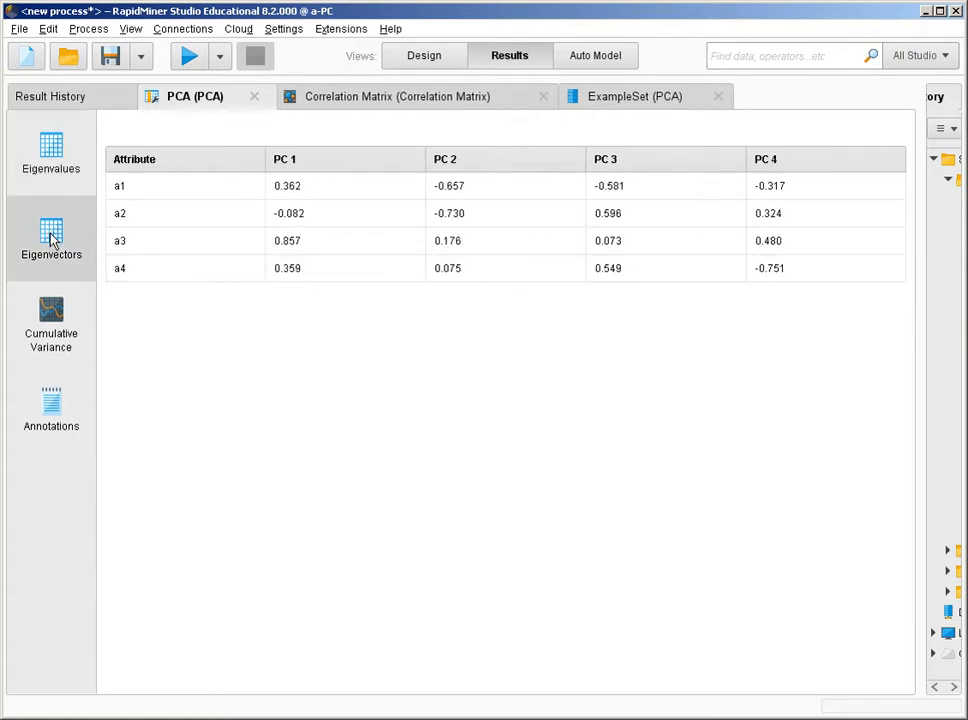
click(323, 164)
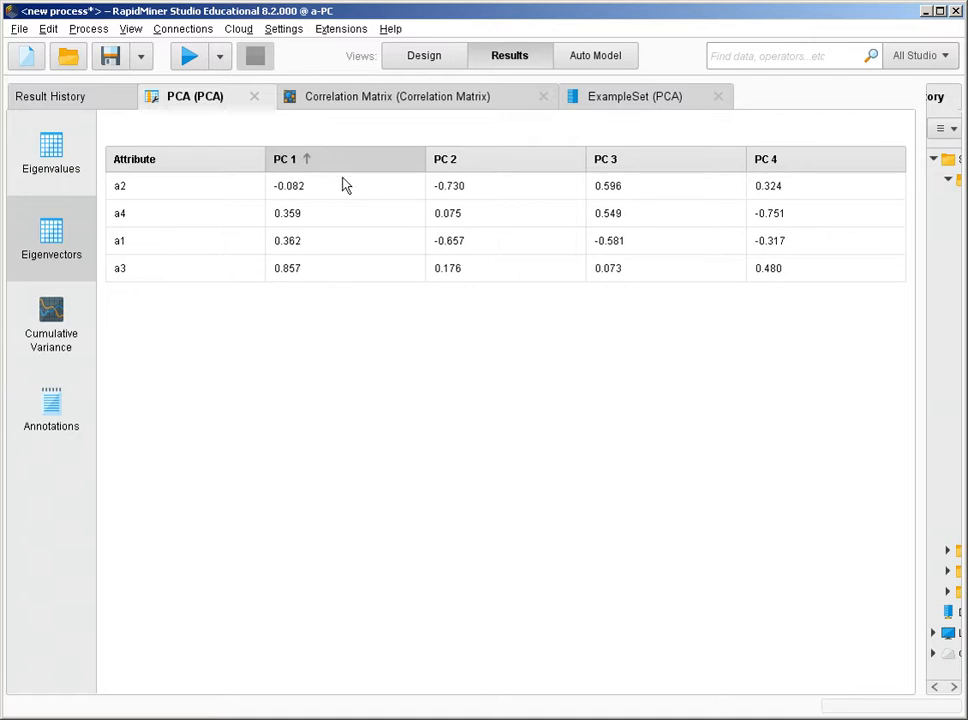
click(338, 186)
click(213, 191)
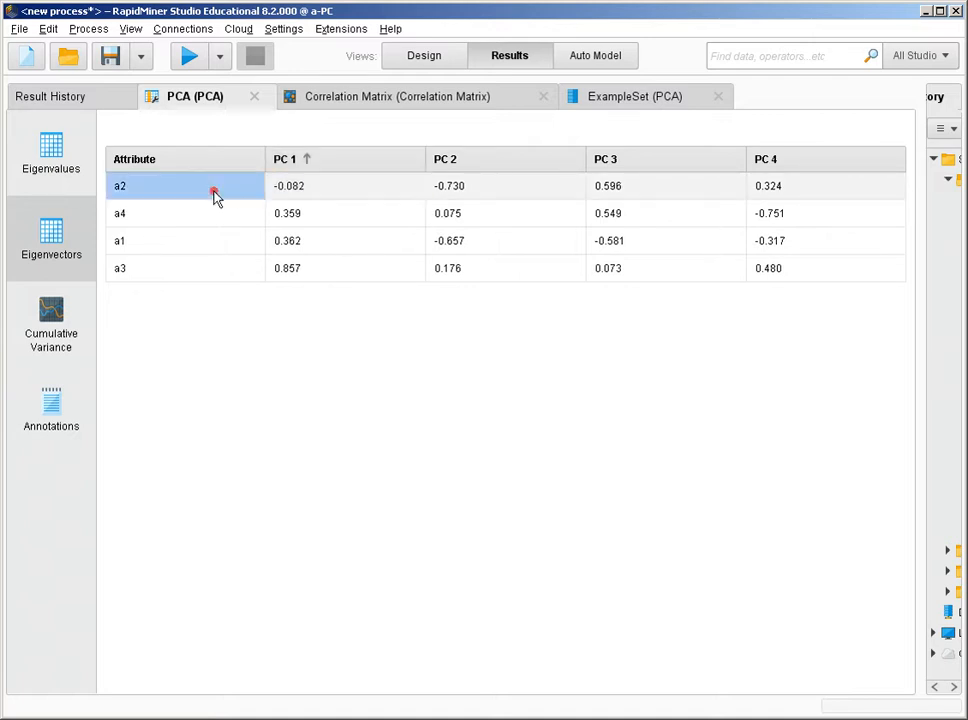
click(298, 220)
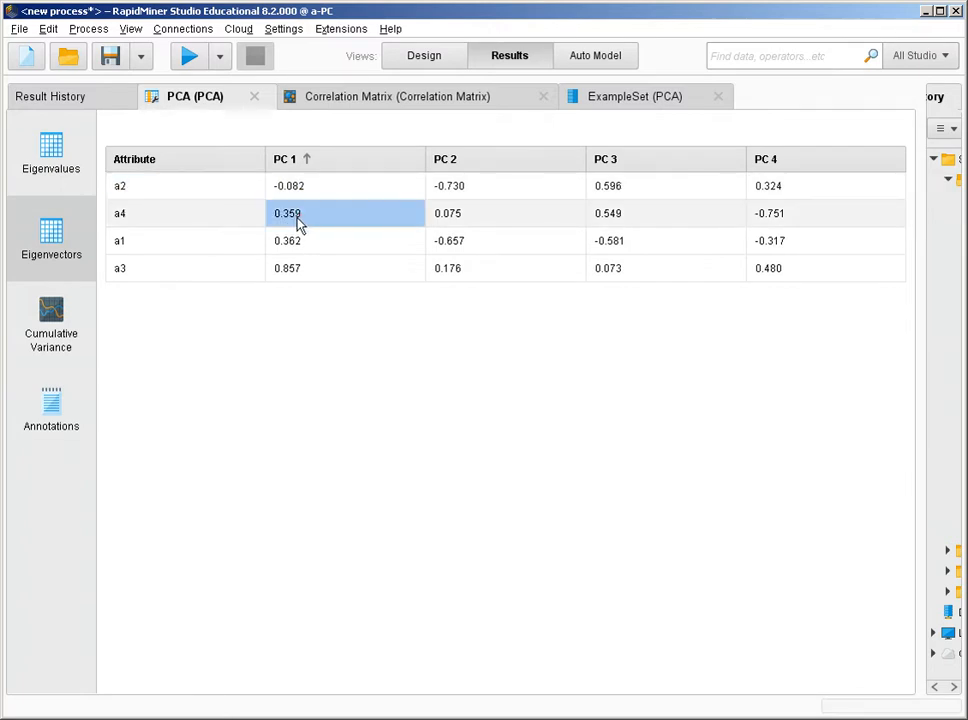
Examine the PC 1 weights of attributes a4, a1 and a3 in the eigenvectors table
click(220, 224)
click(309, 243)
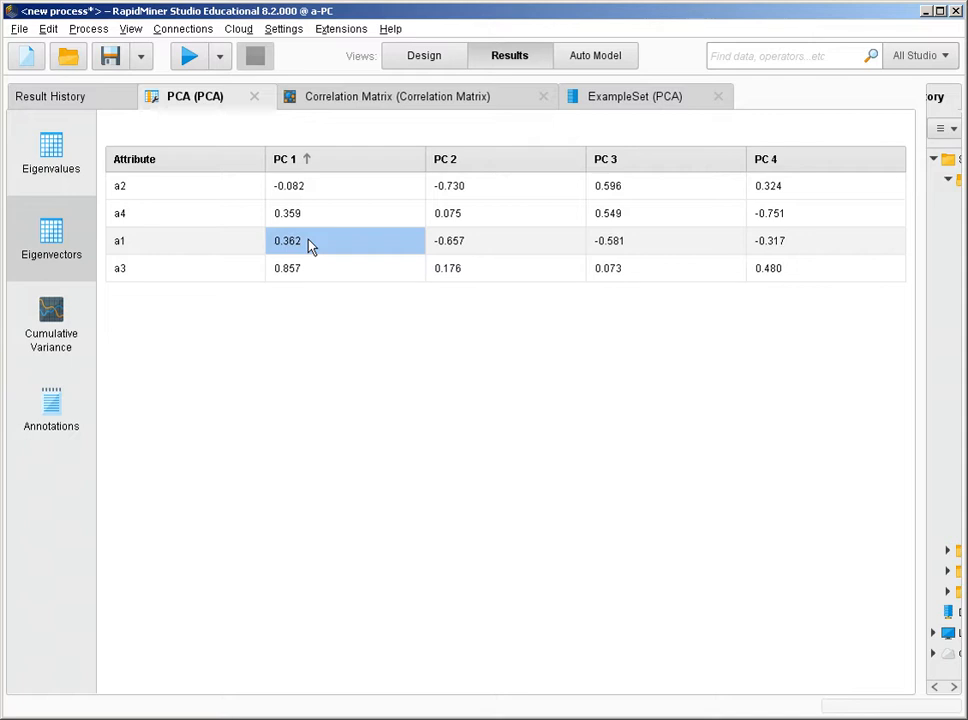
click(193, 248)
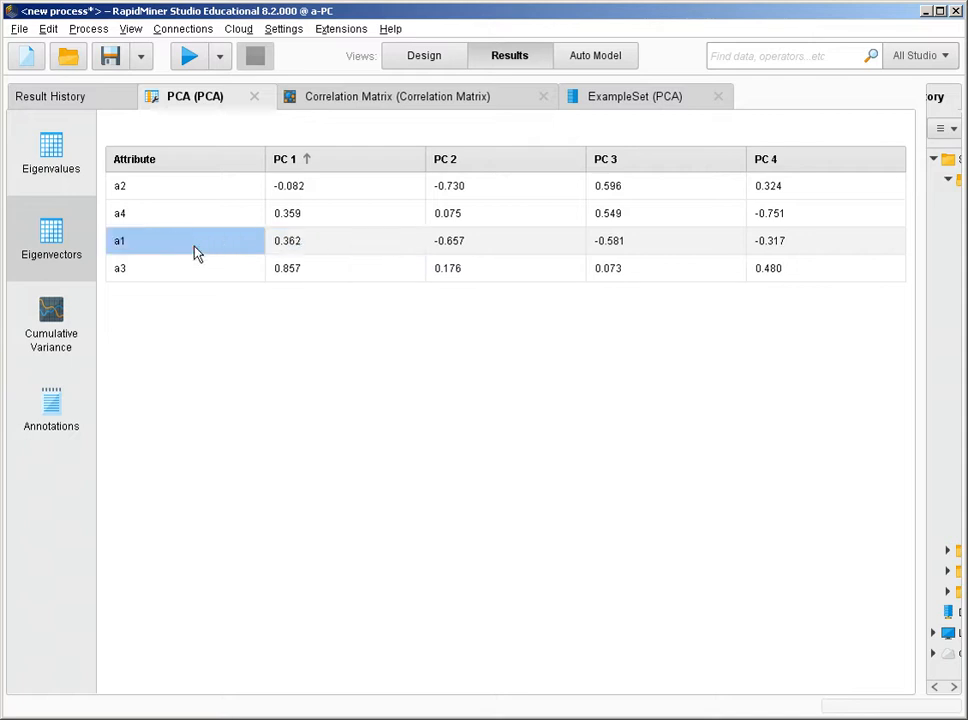
click(334, 280)
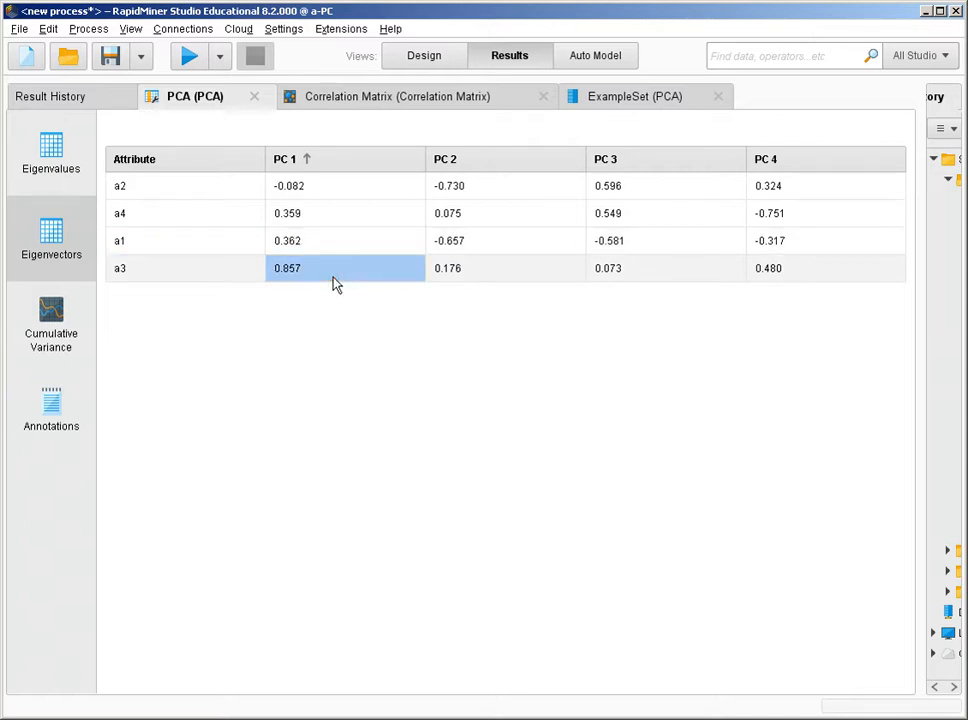
click(183, 276)
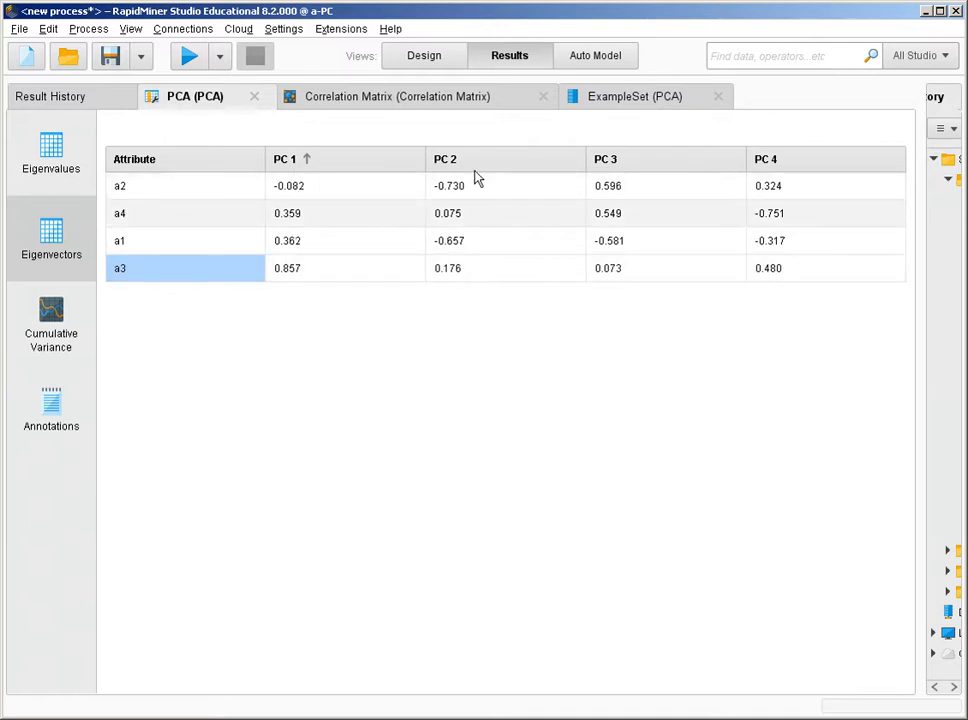
View the cumulative variance plot, and examine the cumulative variance of PC 1, PC 2 and PC 3 in the eigenvalues table
click(54, 330)
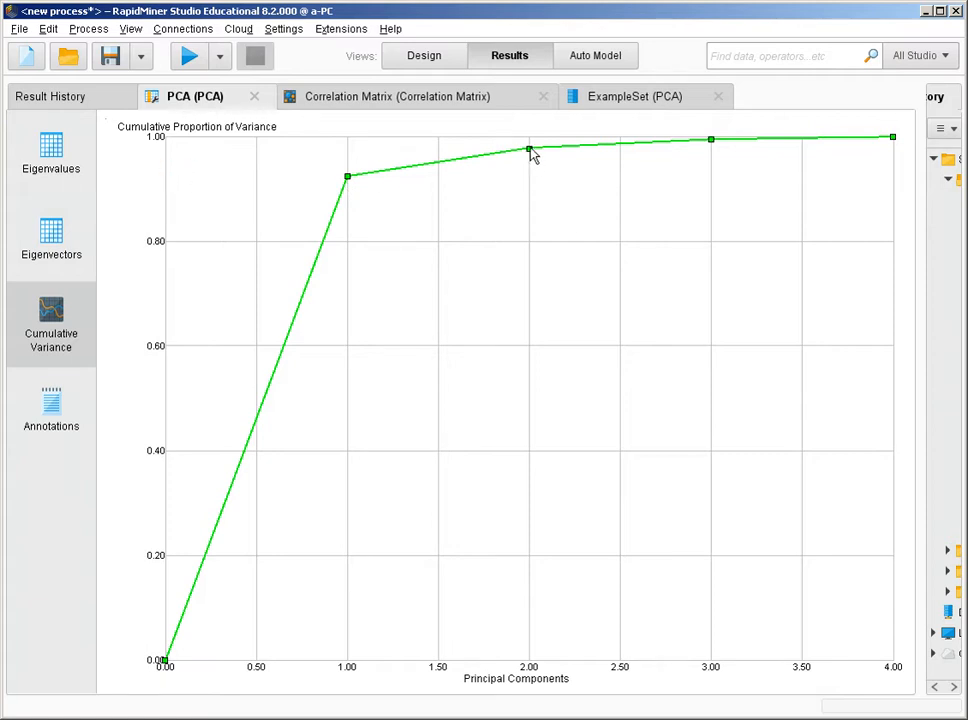
click(53, 160)
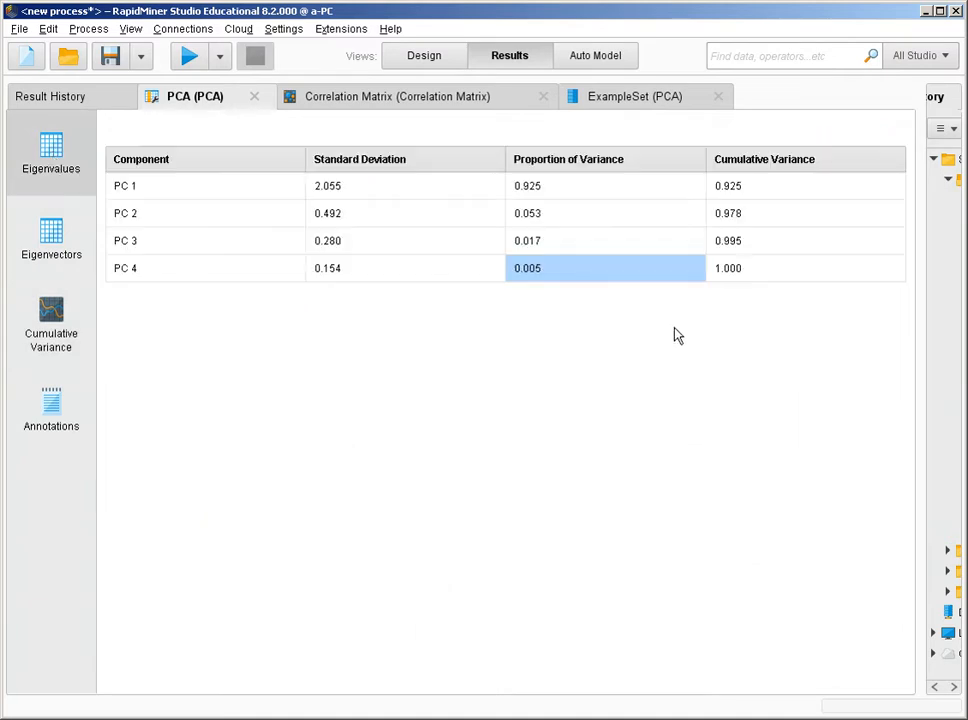
click(764, 214)
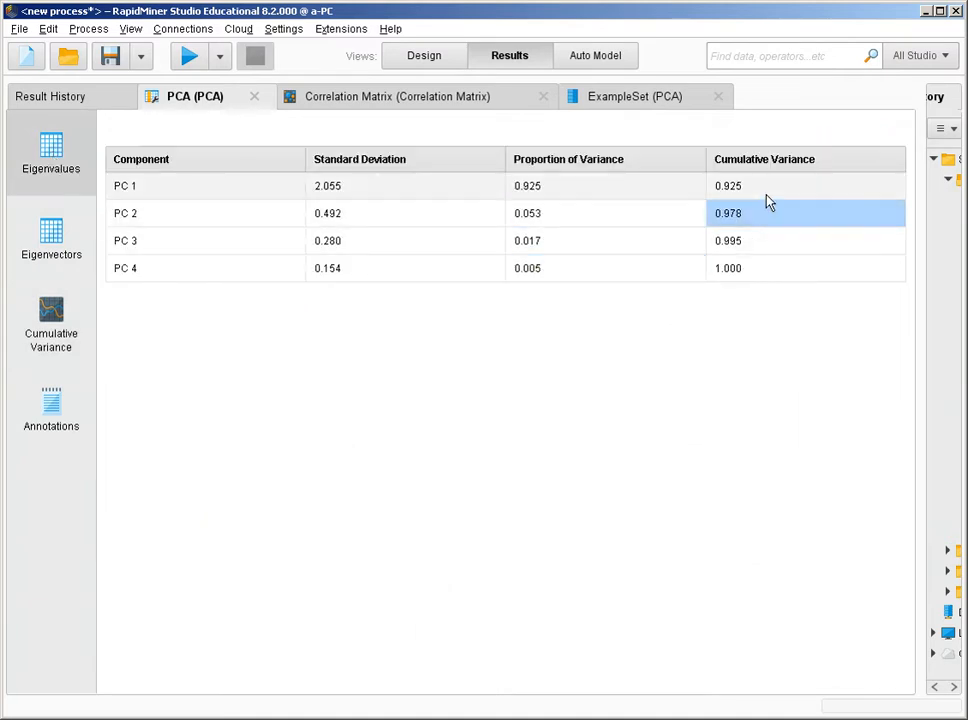
click(766, 195)
click(772, 216)
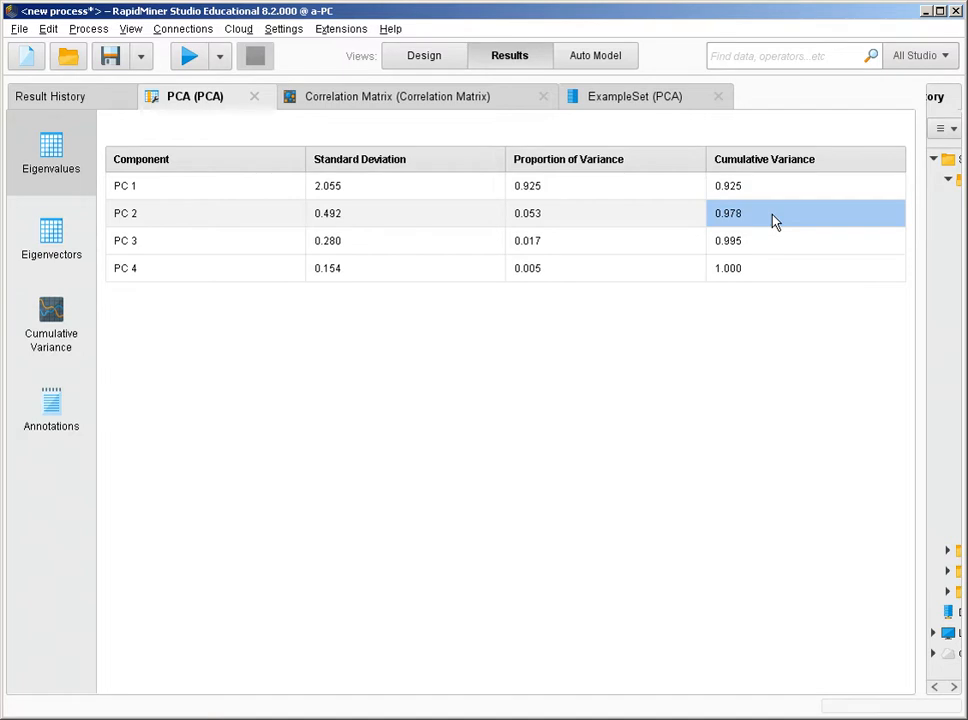
click(765, 240)
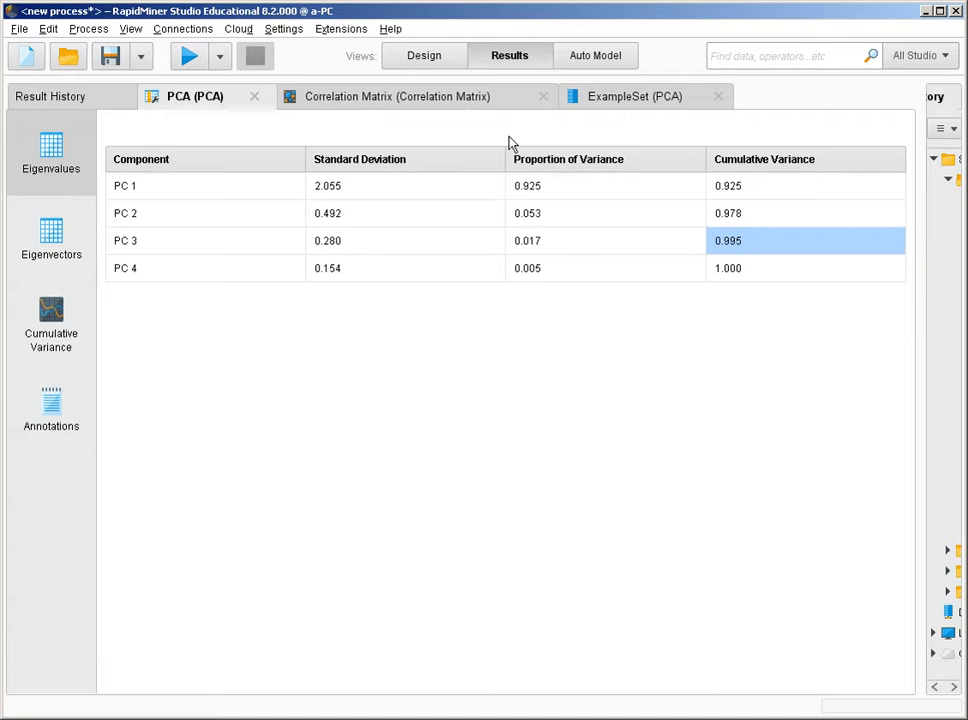
Open the PCA example set and view its scatter chart of pc_2 against pc_1
click(621, 104)
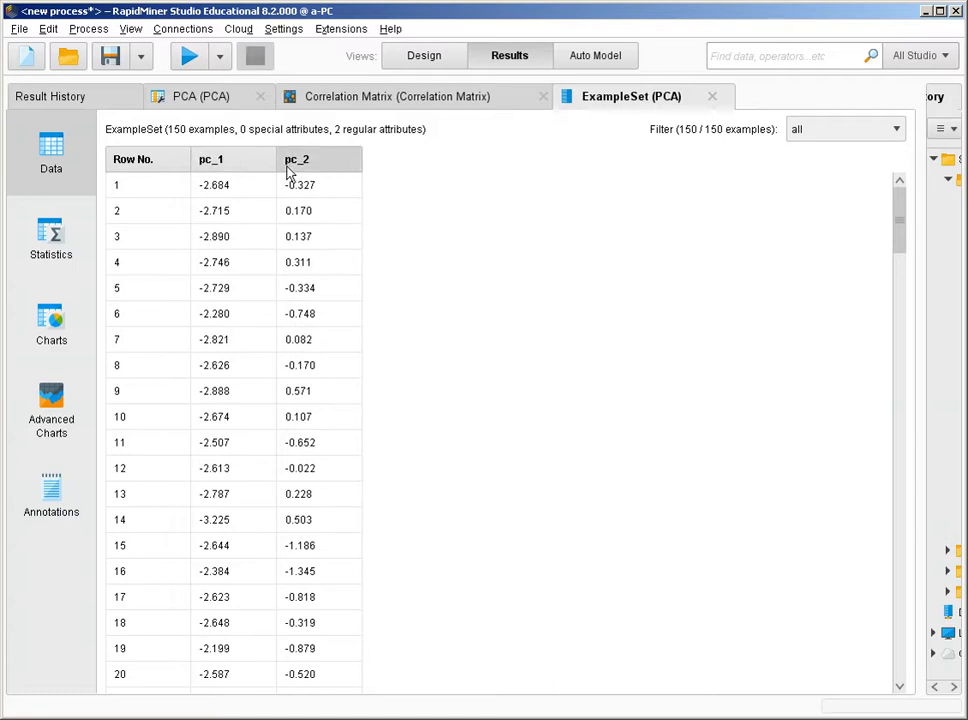
click(42, 340)
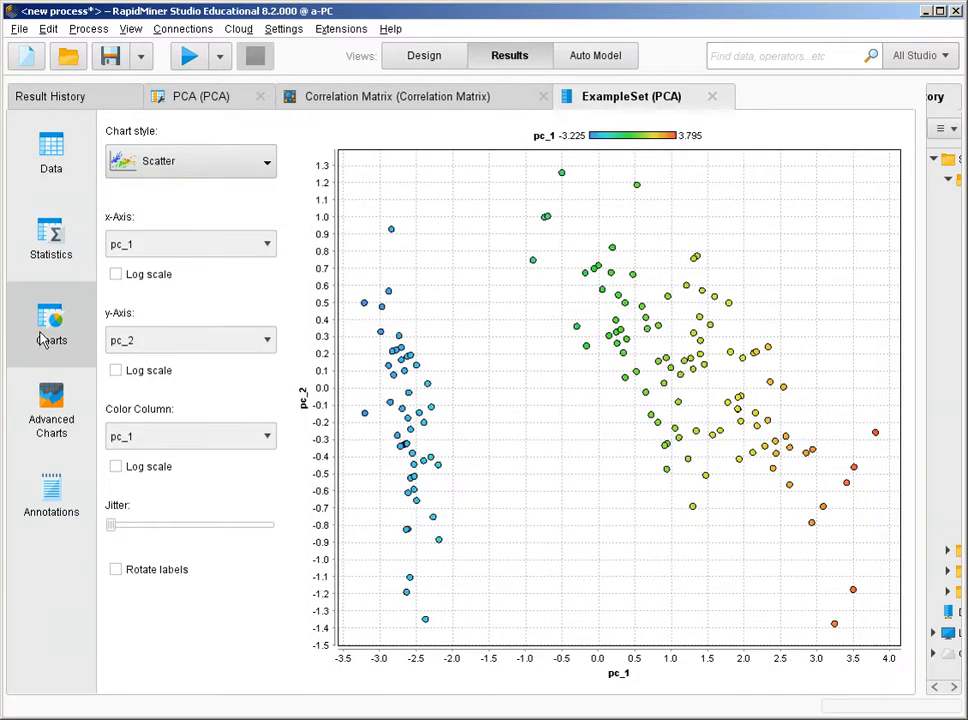
Search the operators for corre and insert a second Correlation Matrix between PCA's exa output and the first result port
click(431, 58)
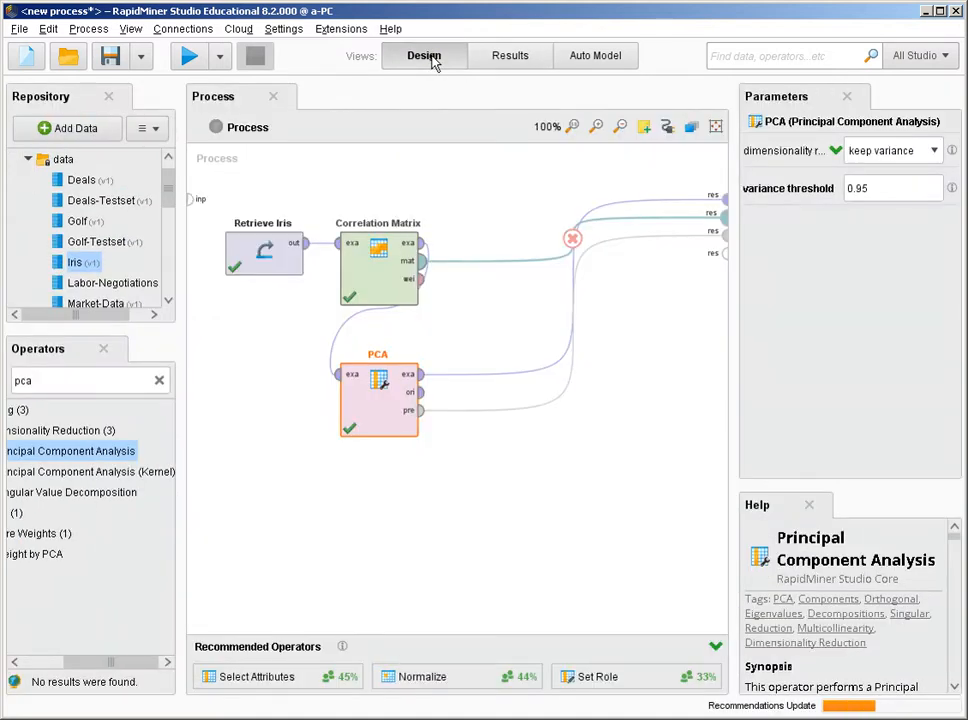
click(159, 381)
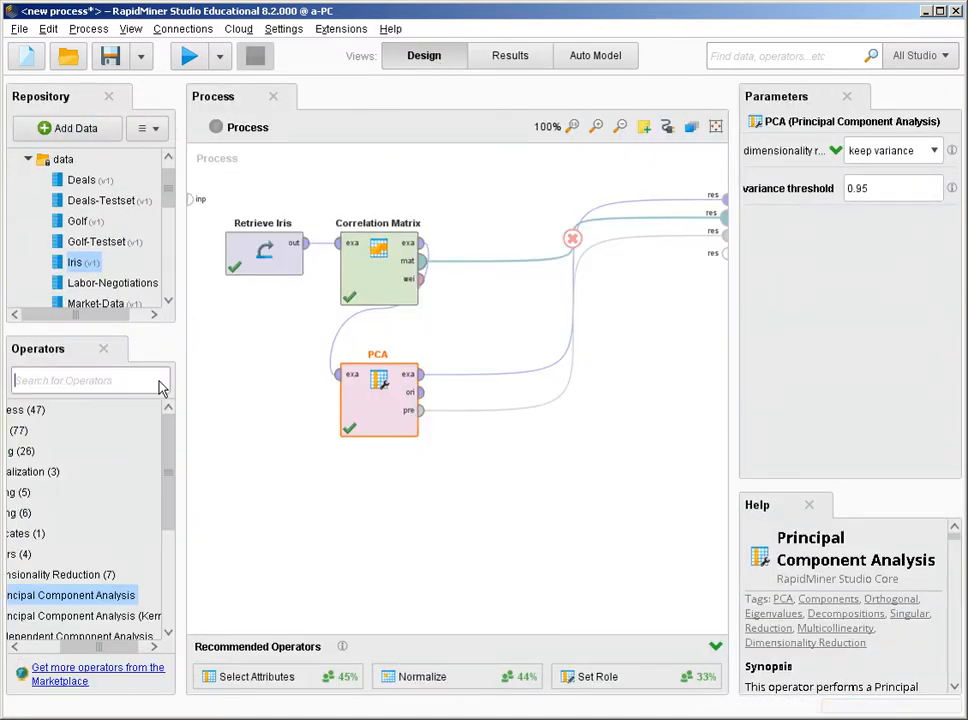
text(cor)
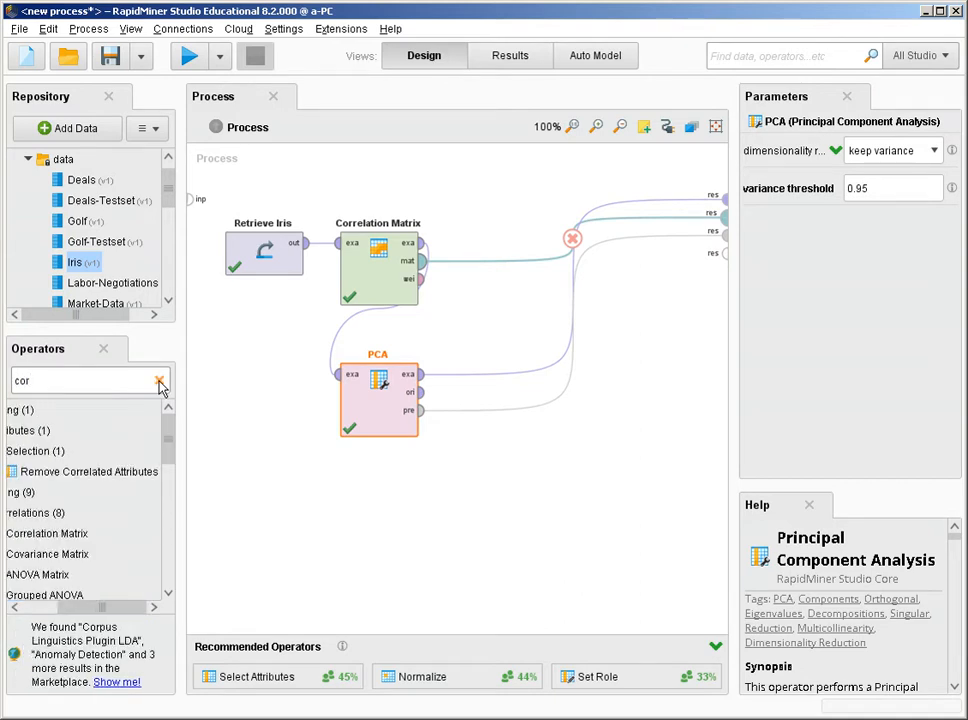
text(re)
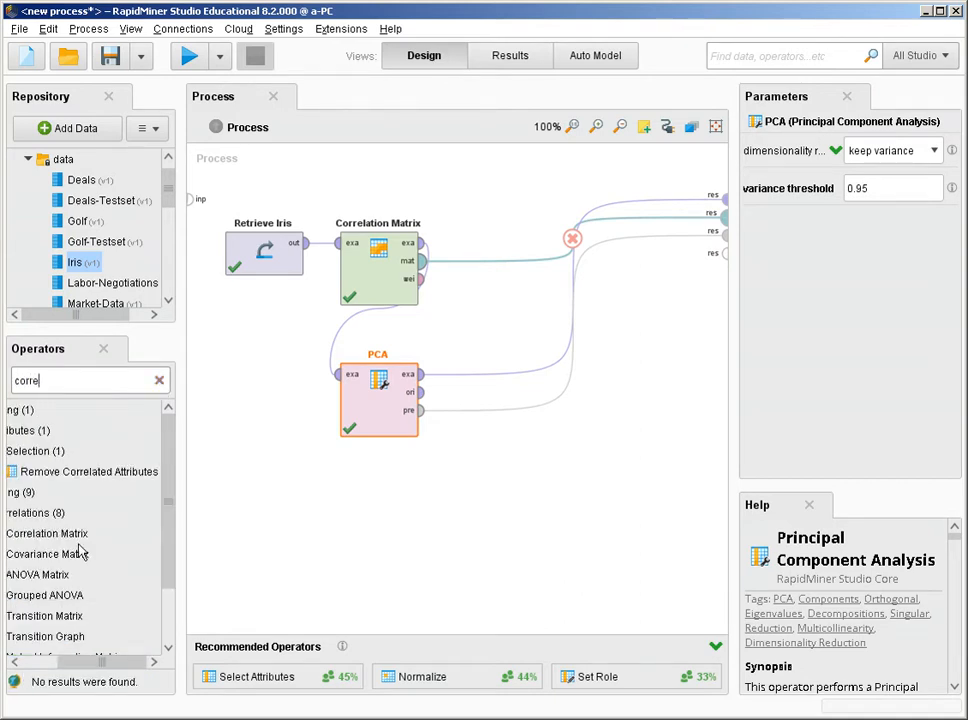
drag(80, 540, 552, 378)
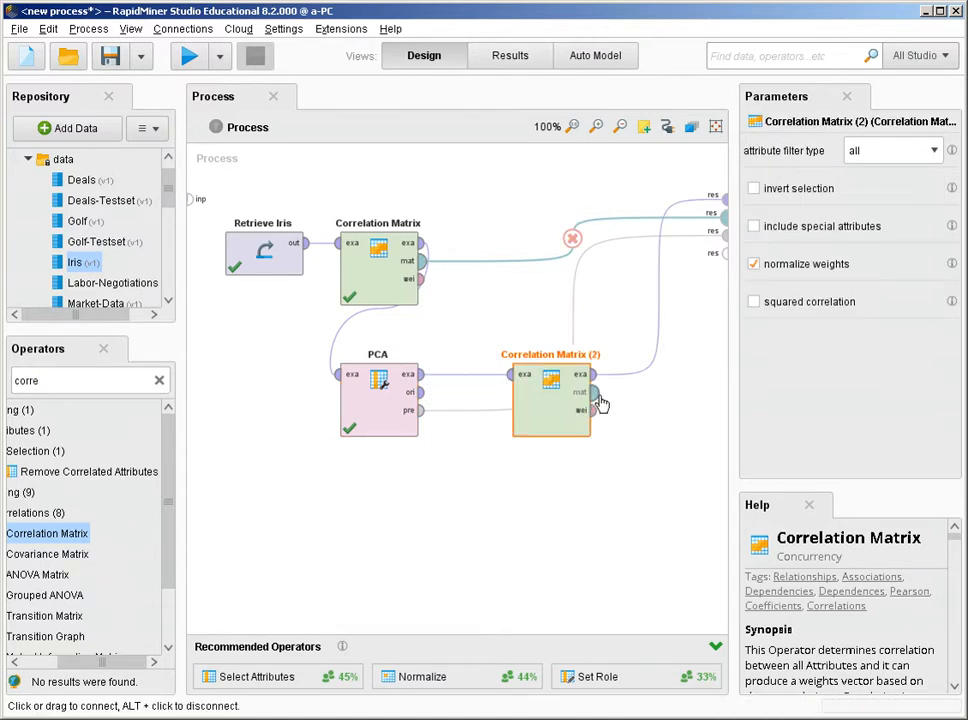
Connect the second Correlation Matrix's mat output to the fourth result port and run the process
click(598, 401)
click(725, 254)
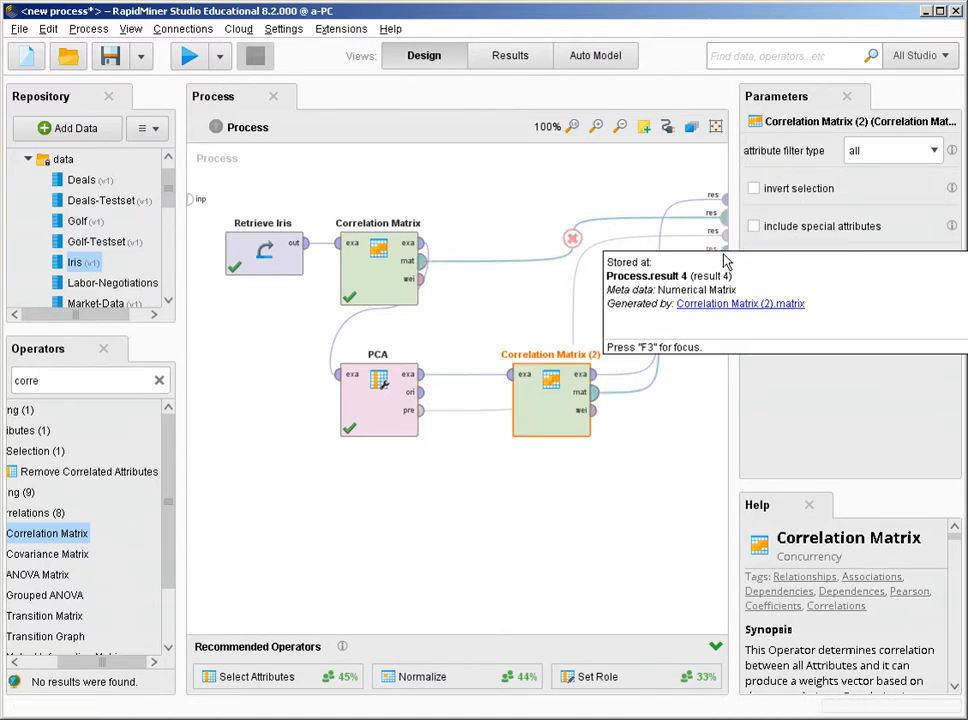
click(190, 56)
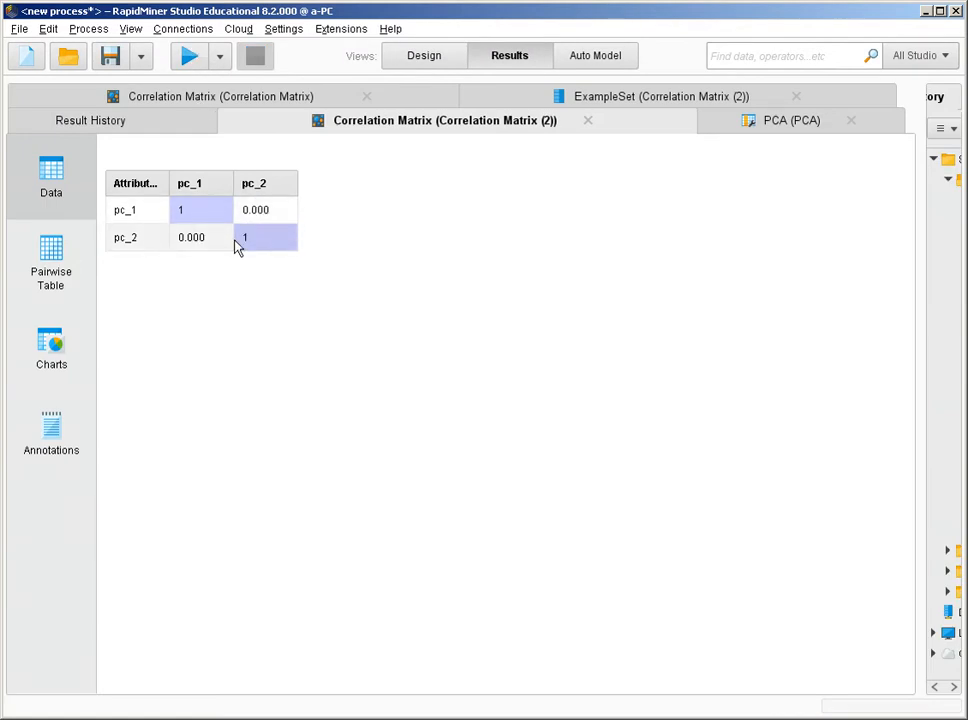
Check the PCA eigenvalues, and move the second Correlation Matrix operator down, clear of PCA's pre connection
click(800, 126)
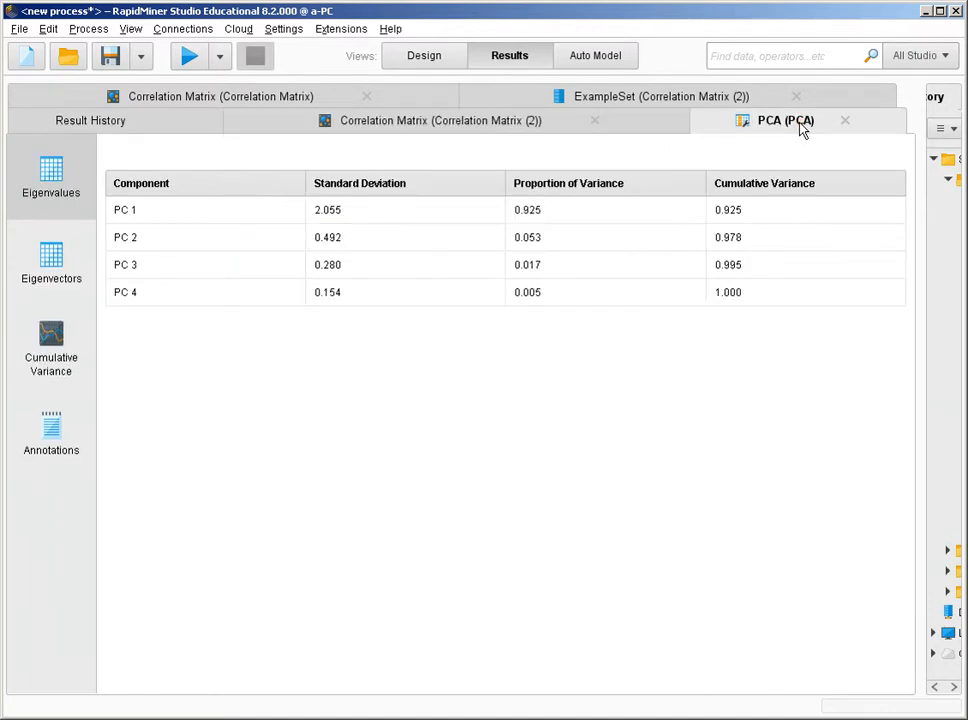
click(434, 66)
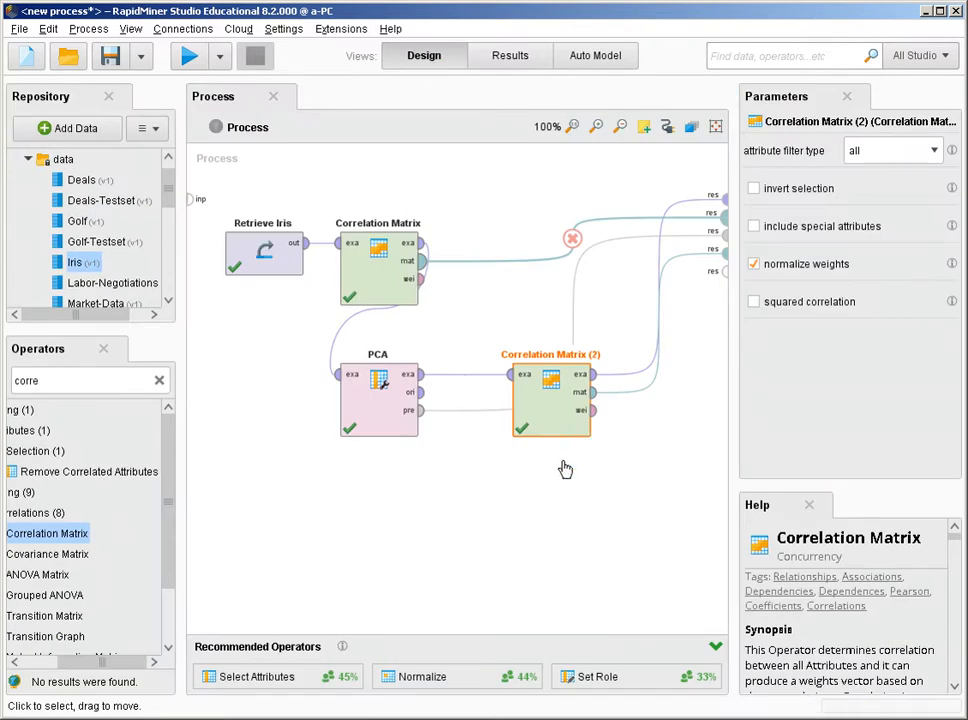
drag(560, 430, 555, 537)
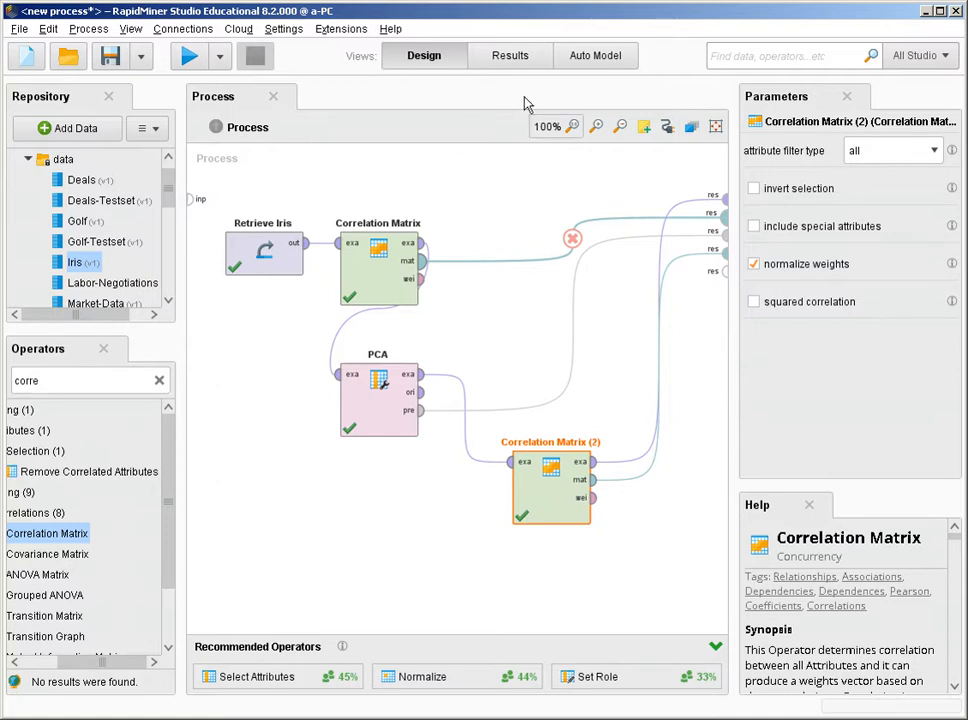
Review the pc_1 and pc_2 columns of the example set from the second Correlation Matrix
click(513, 64)
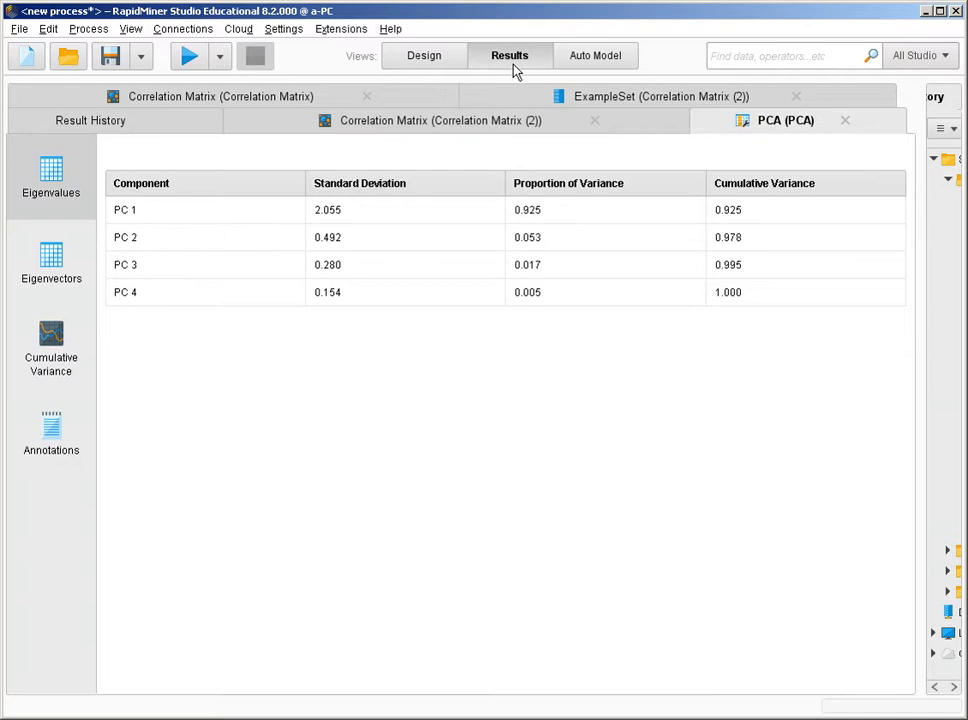
click(650, 100)
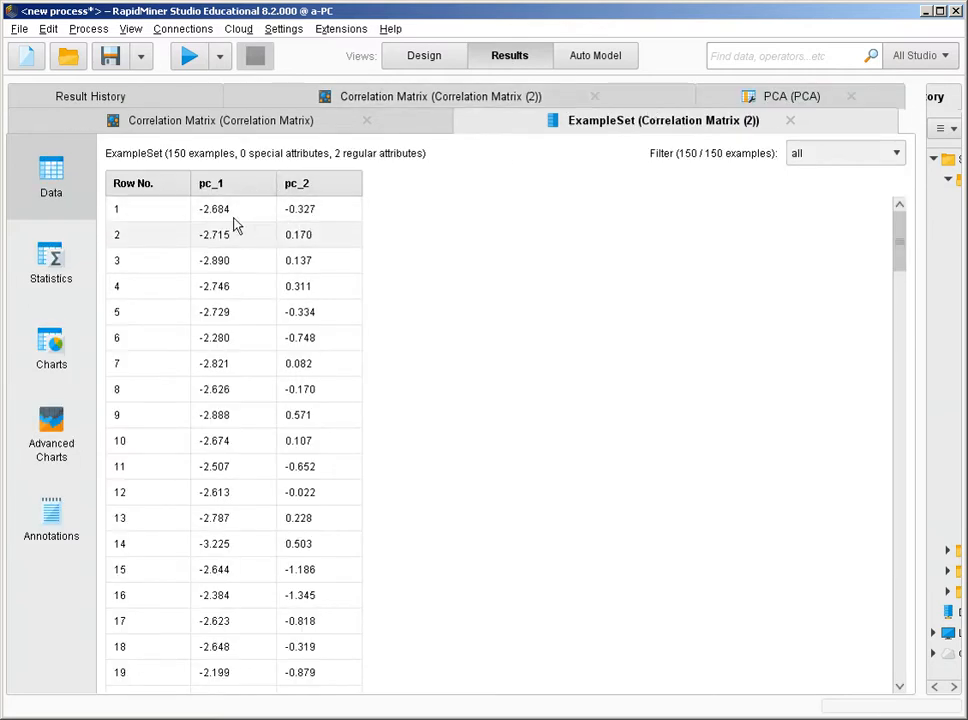
Set the PCA operator's variance threshold to 0.98 and run the process
click(427, 62)
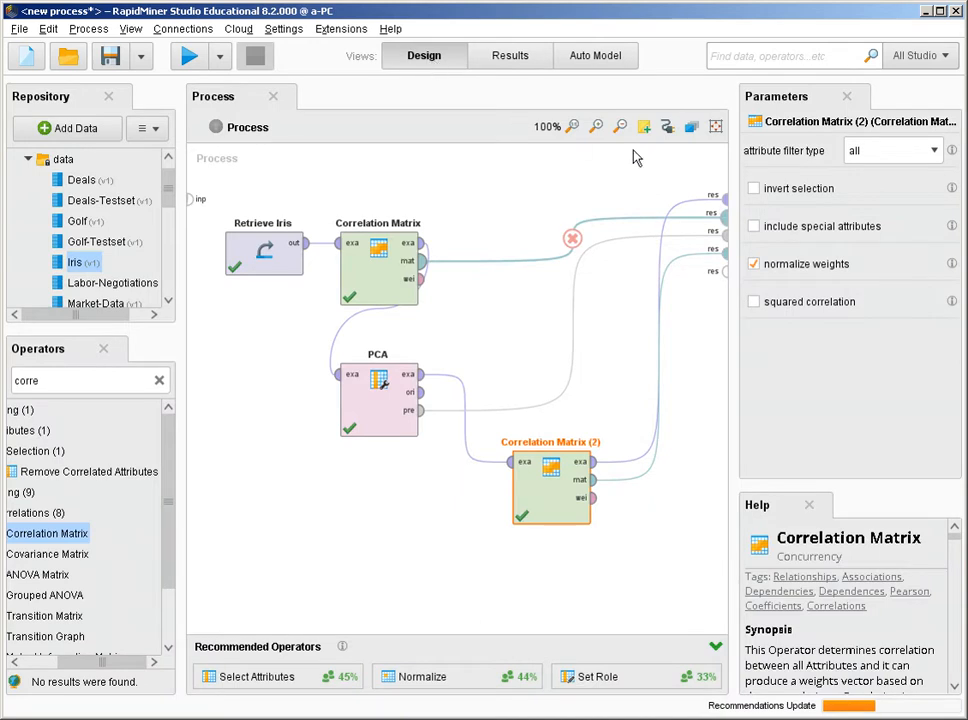
click(374, 388)
click(892, 197)
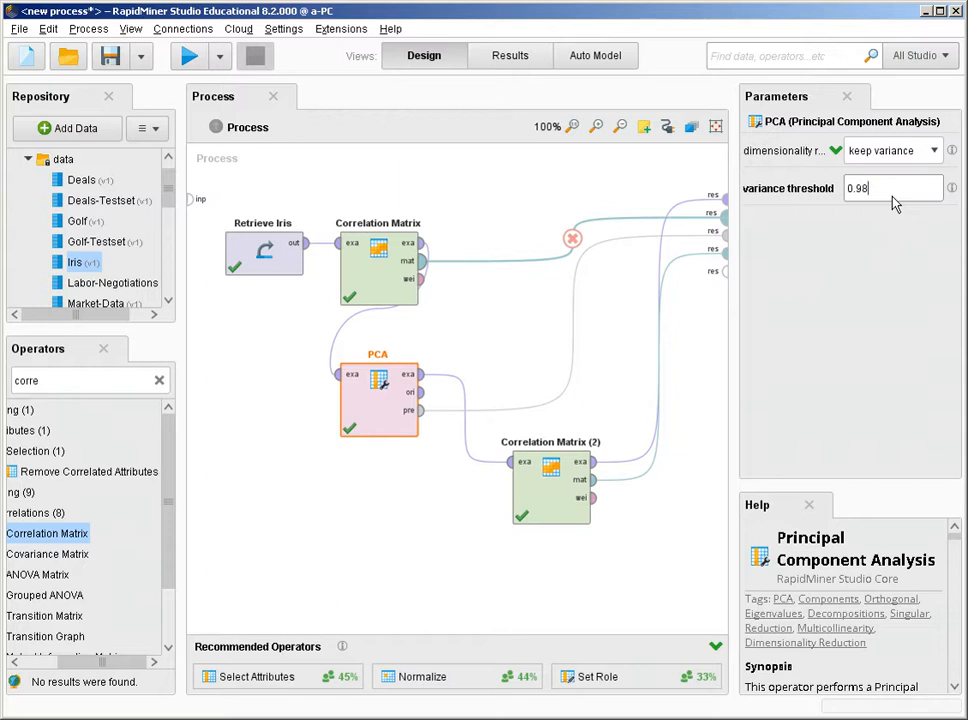
key(Return)
click(180, 60)
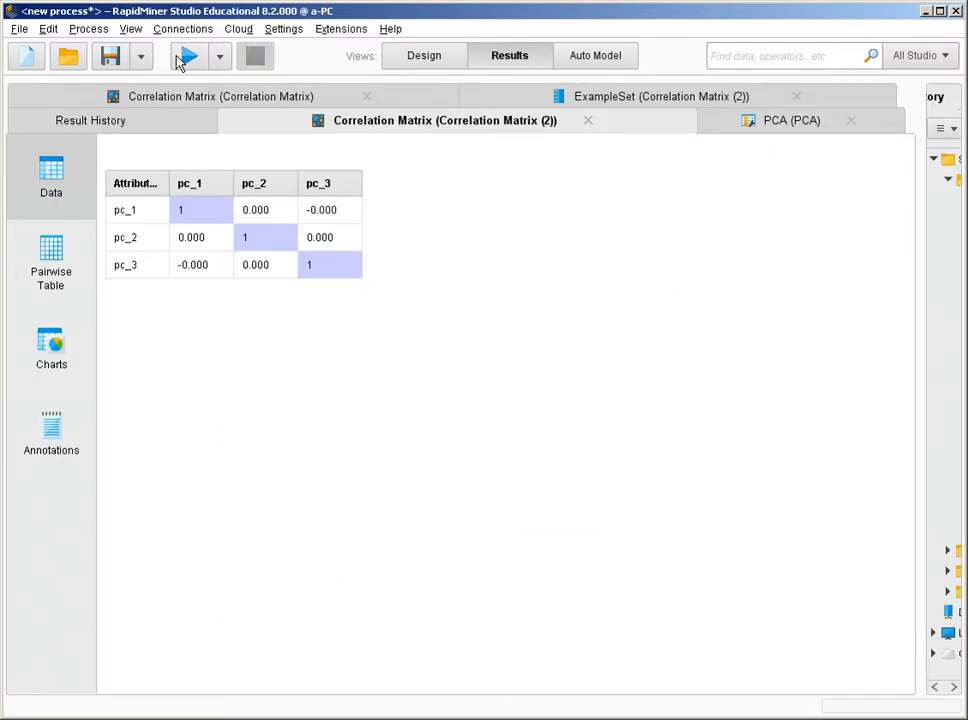
Compare the transformed example set's components with the cumulative variance of PC 2 and PC 3, and review the second correlation matrix
click(679, 105)
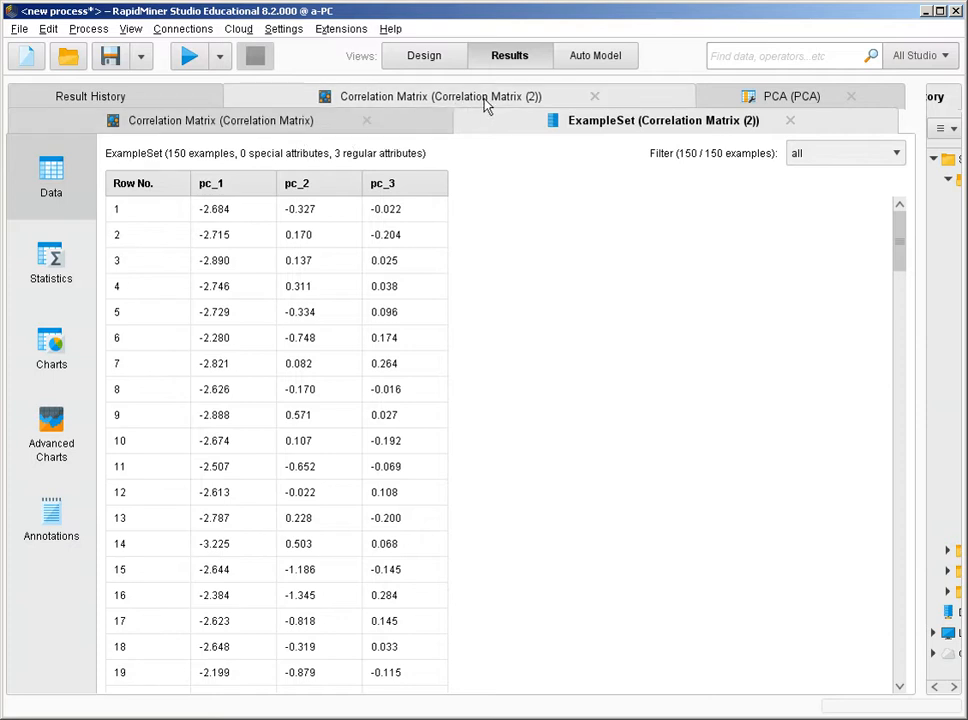
click(808, 101)
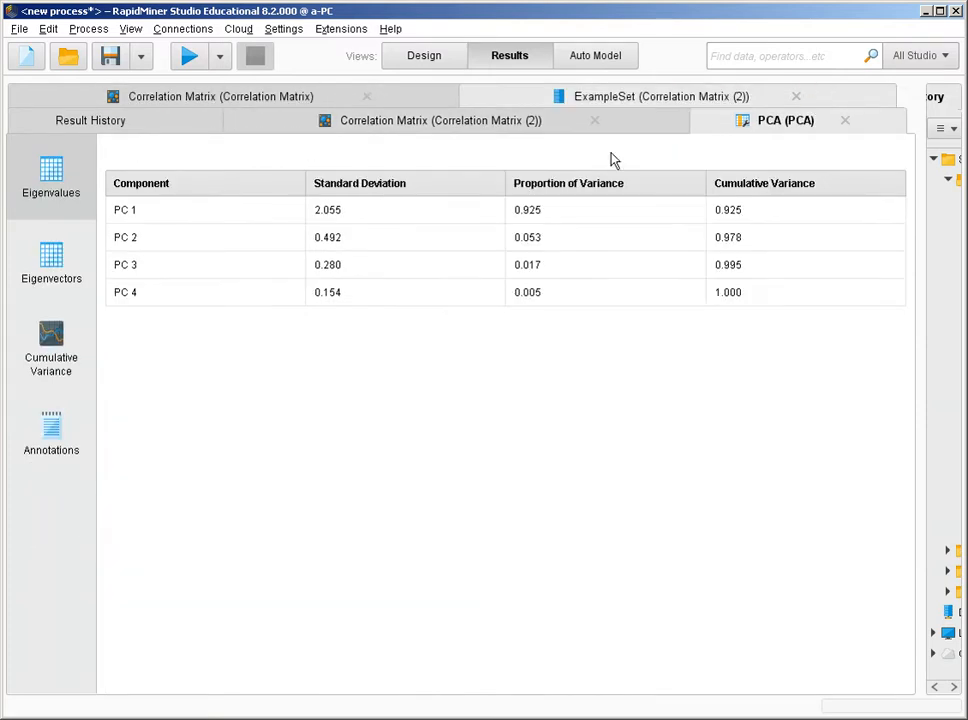
click(743, 269)
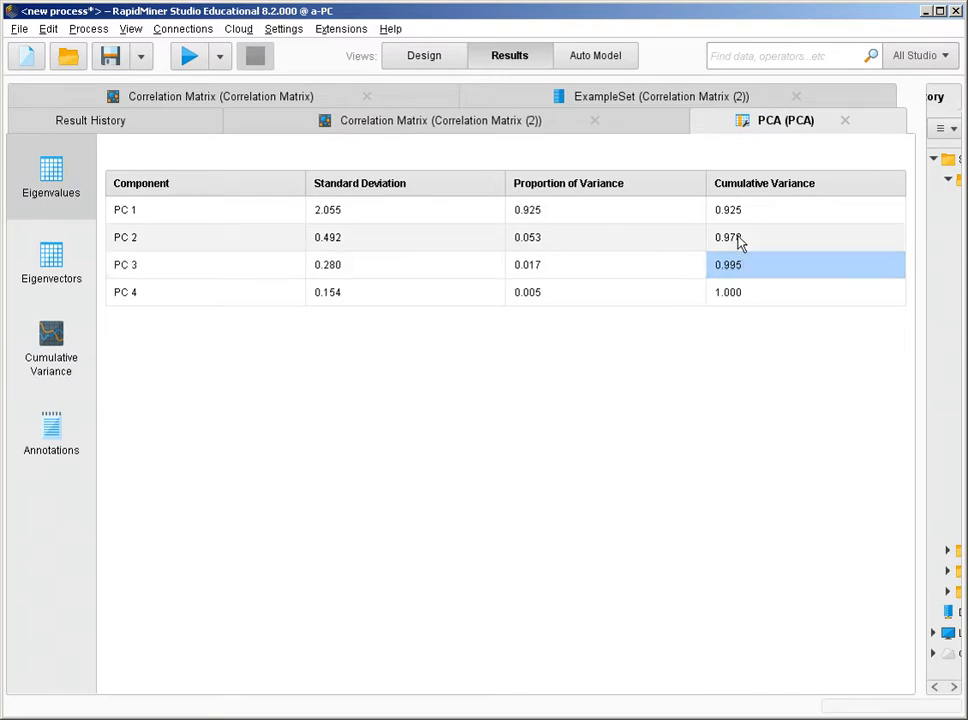
click(738, 241)
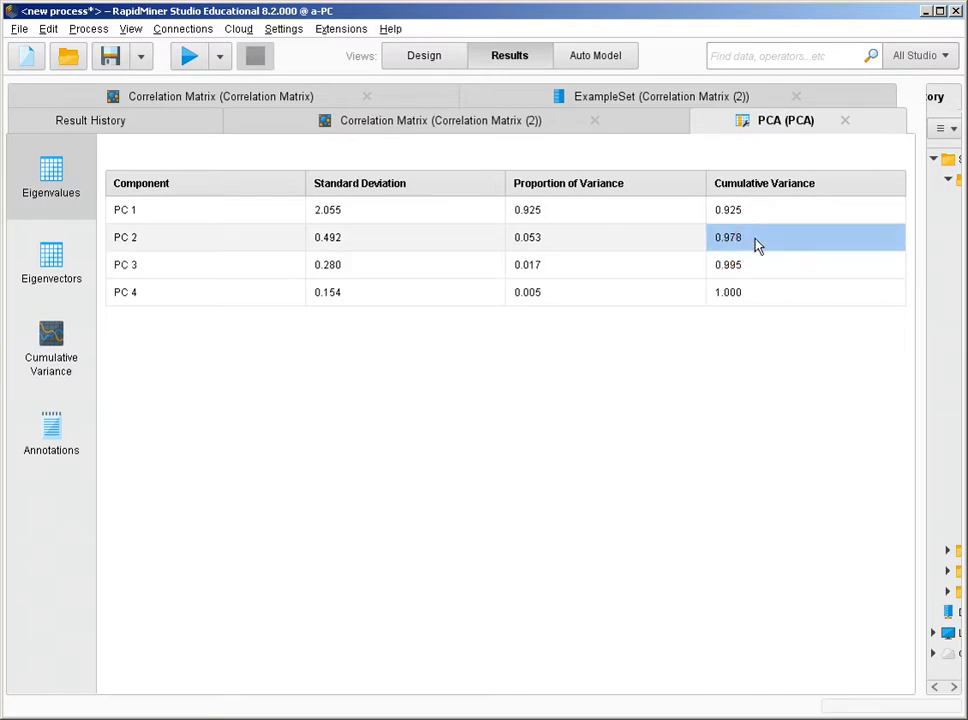
click(743, 247)
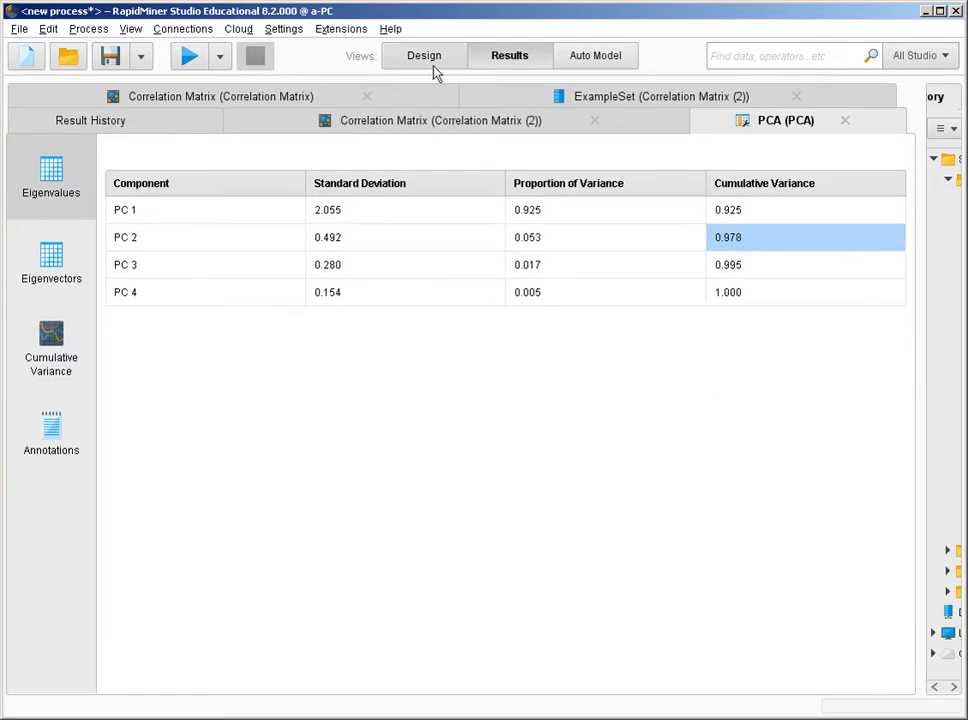
click(682, 100)
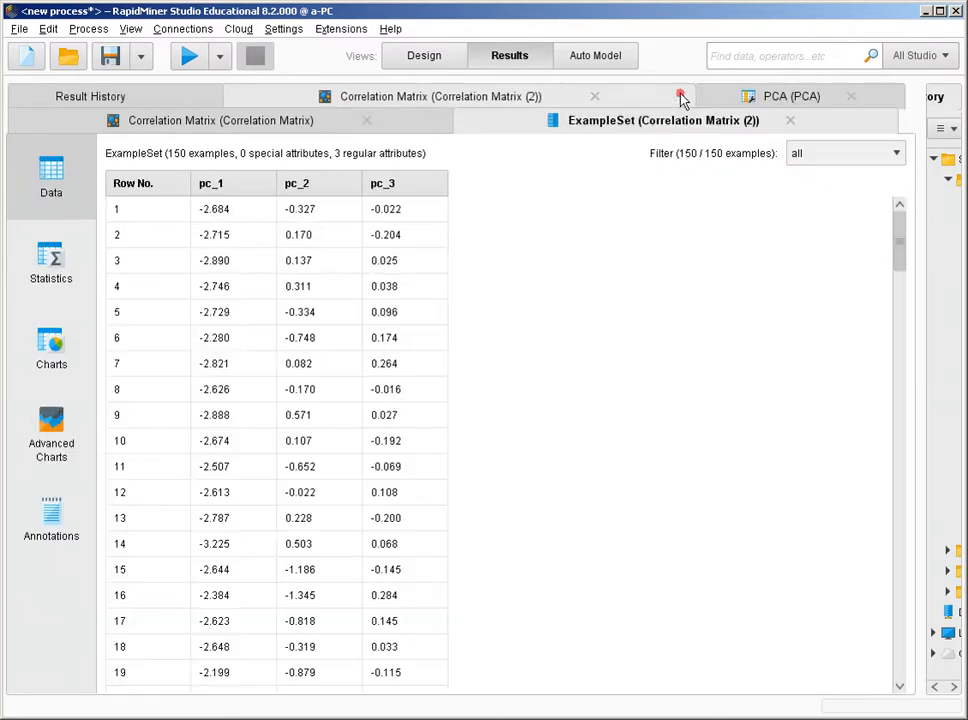
click(481, 103)
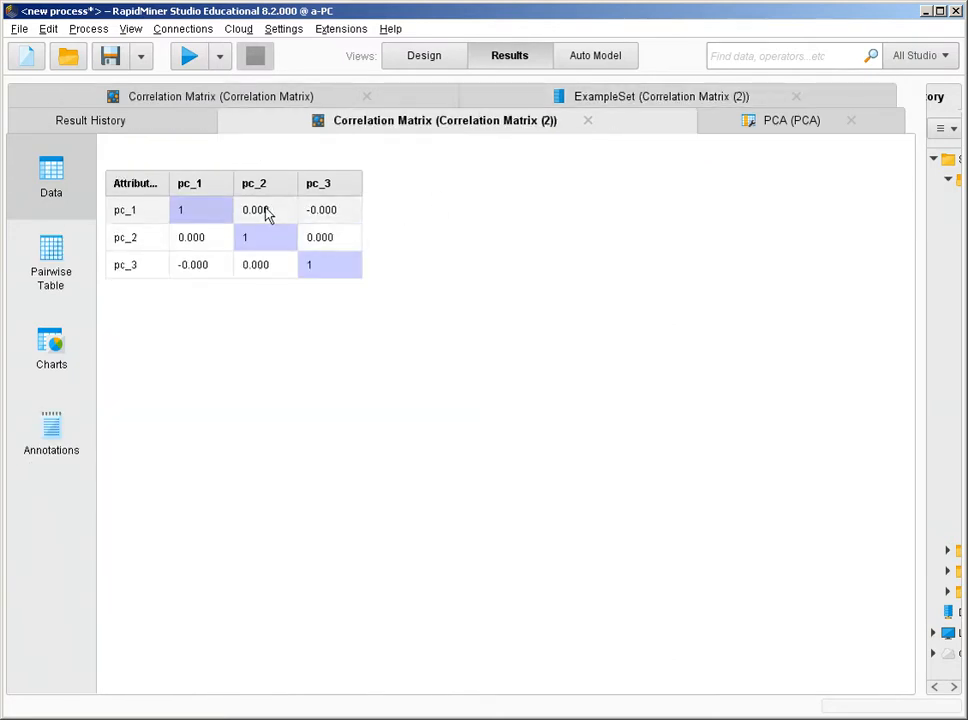
Set the PCA operator's variance threshold to 0.90
click(412, 62)
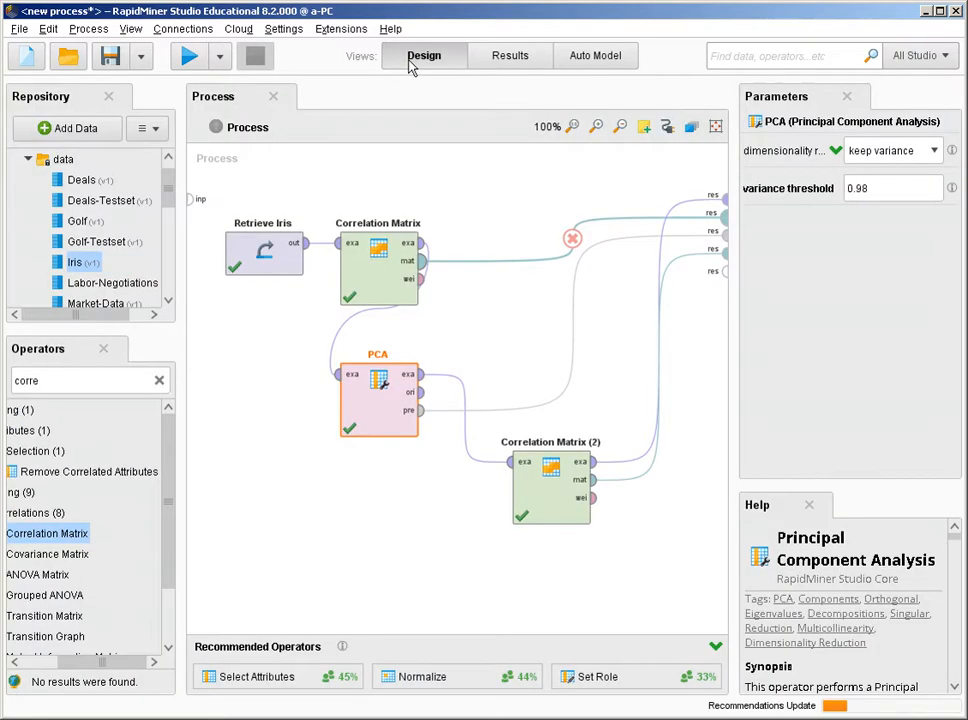
click(910, 189)
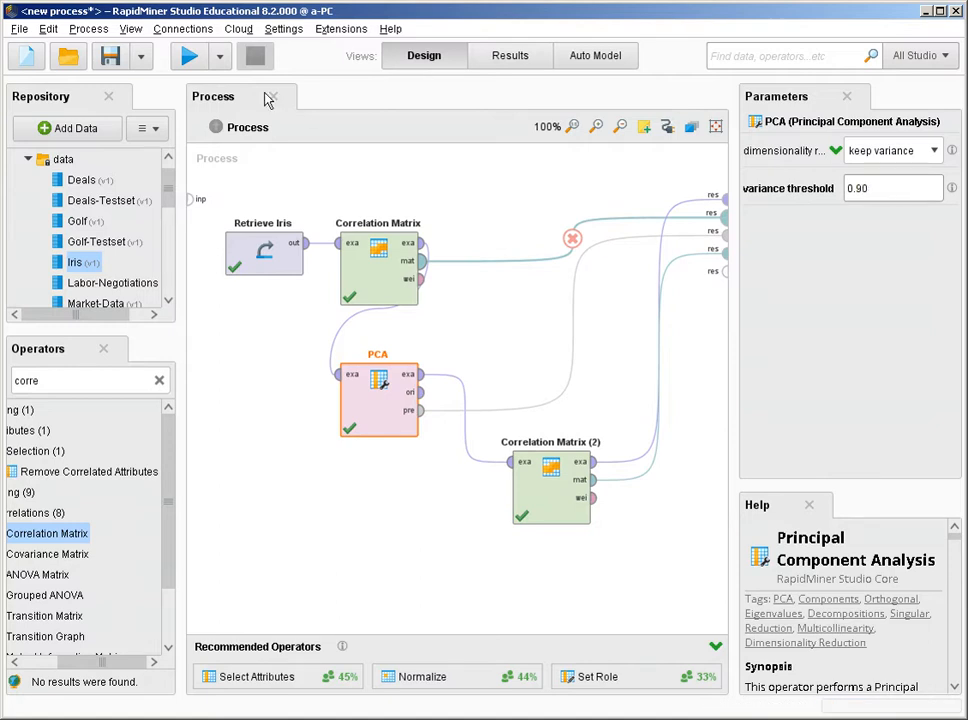
Run the process with a PCA variance threshold of 0.9 and compare the transformed example set with the PCA eigenvalues and eigenvectors
key(BackSpace)
click(188, 57)
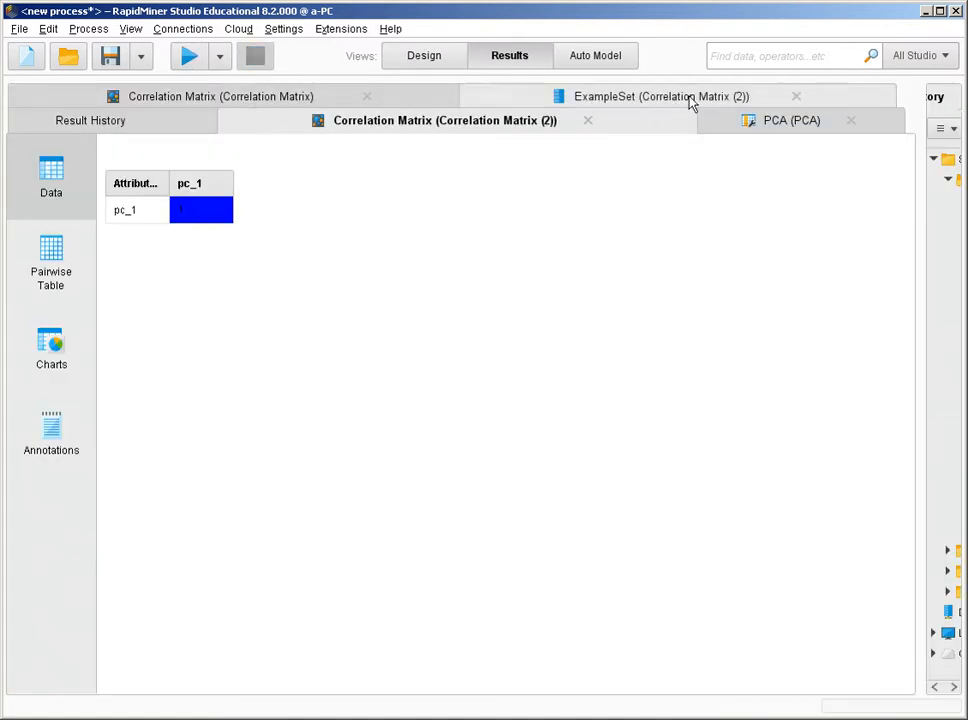
click(770, 127)
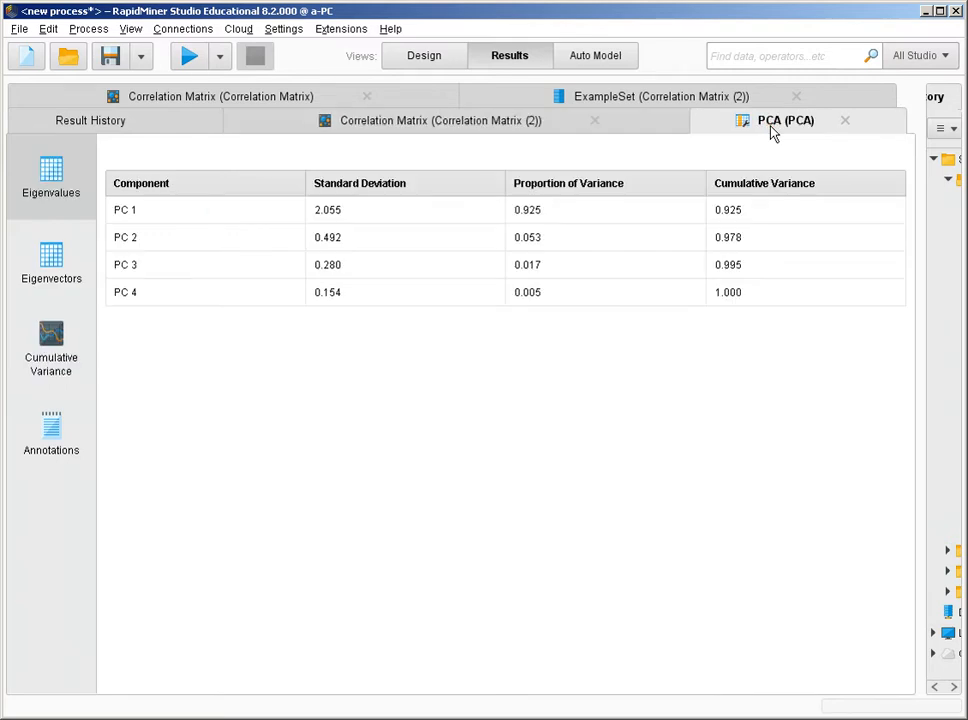
click(648, 97)
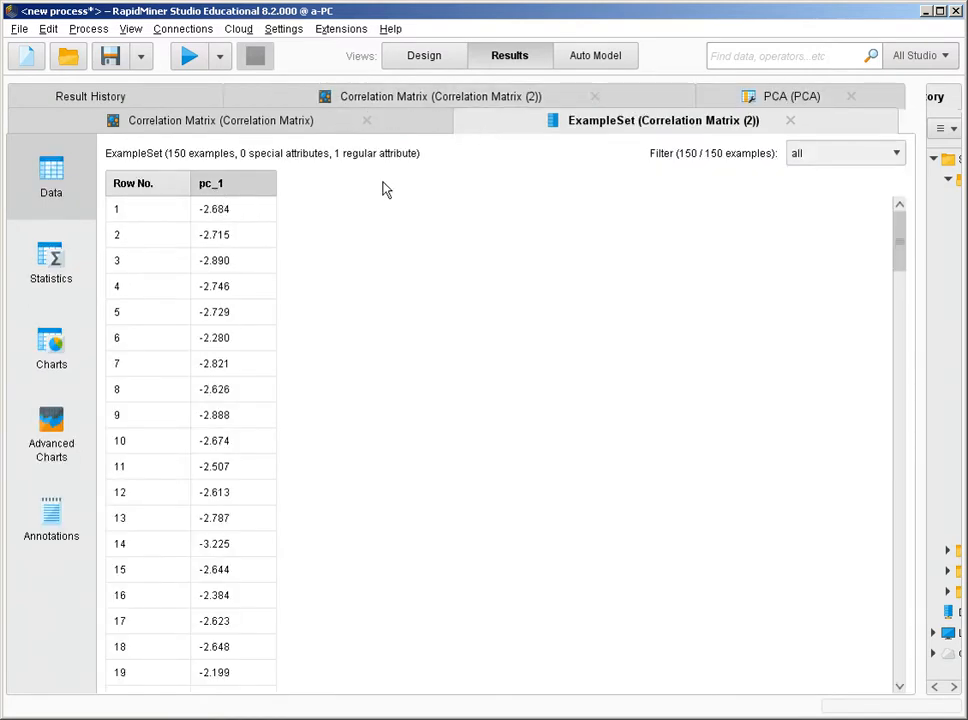
click(787, 100)
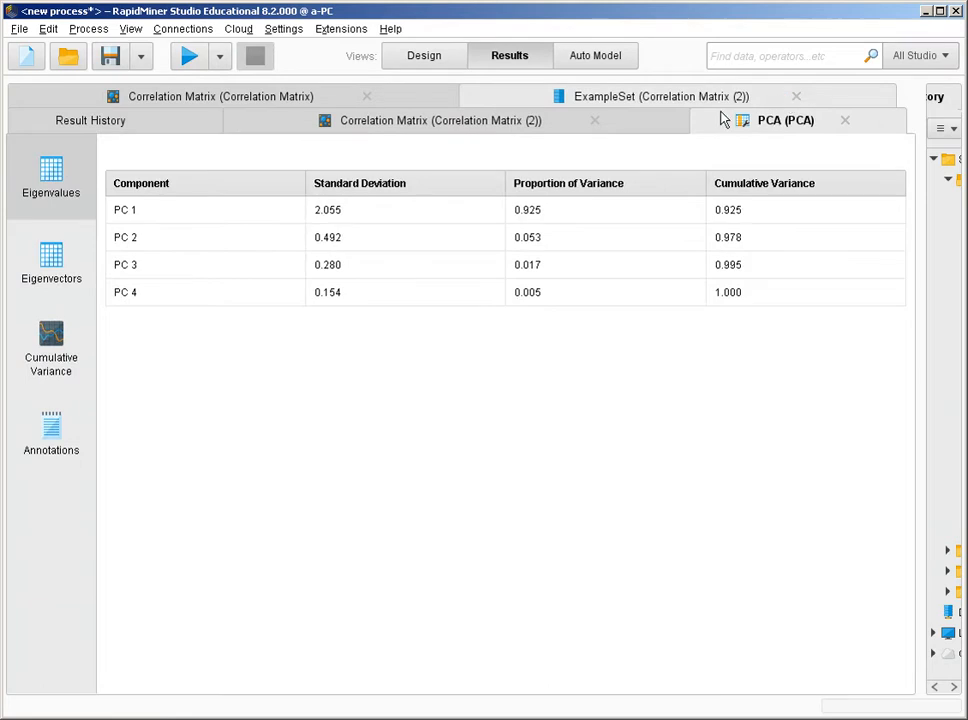
click(36, 276)
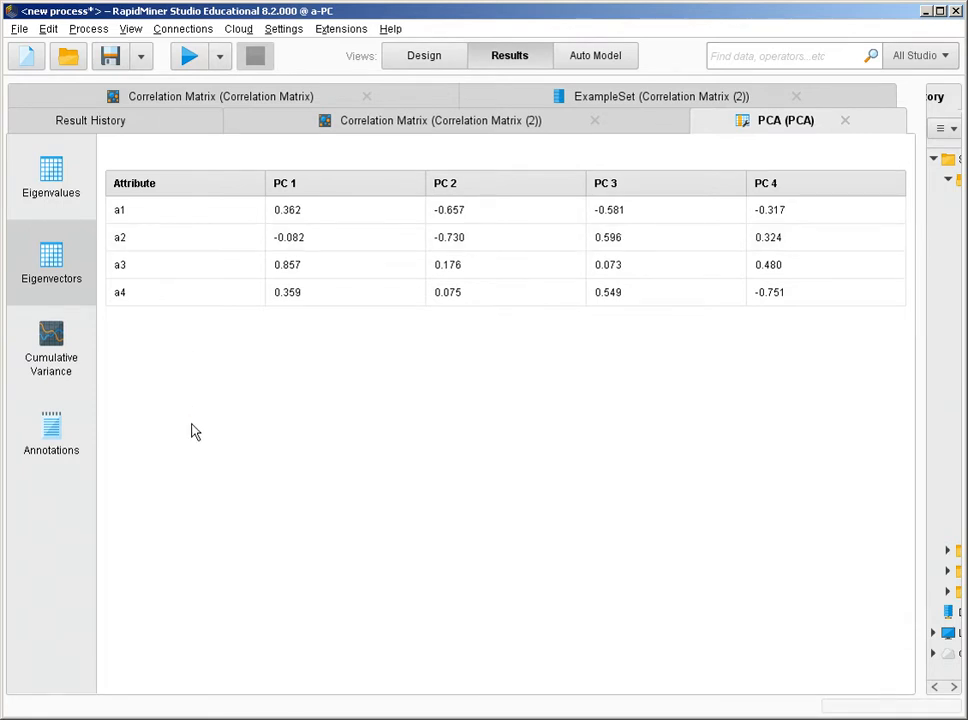
In the process design, delete the first Correlation Matrix's matrix connection to the results and the Retrieve Iris operator
click(440, 63)
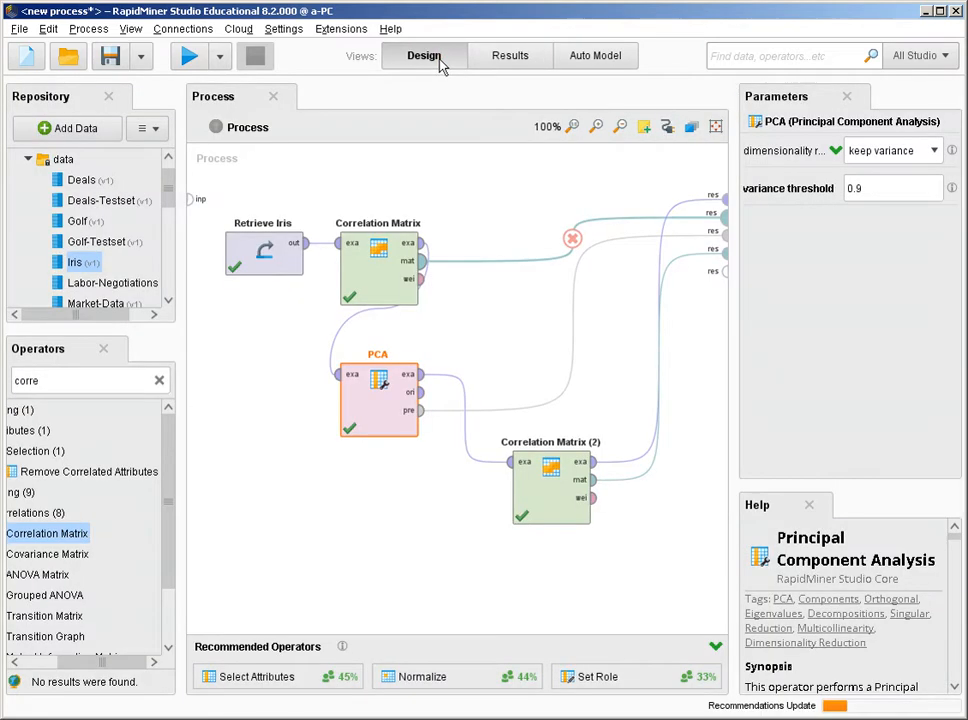
click(265, 253)
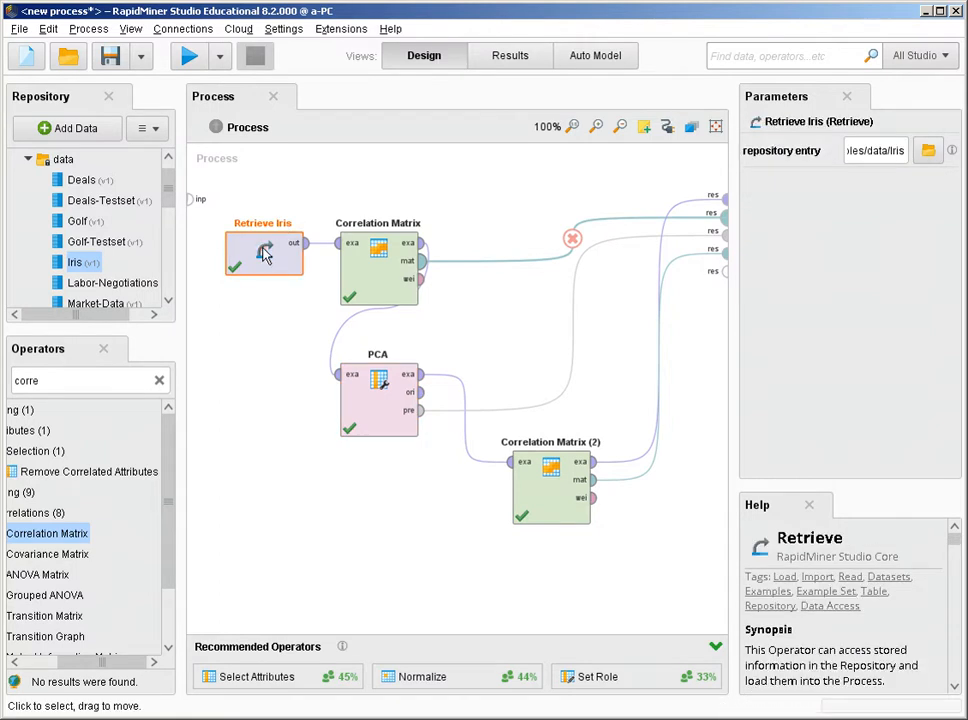
key(Delete)
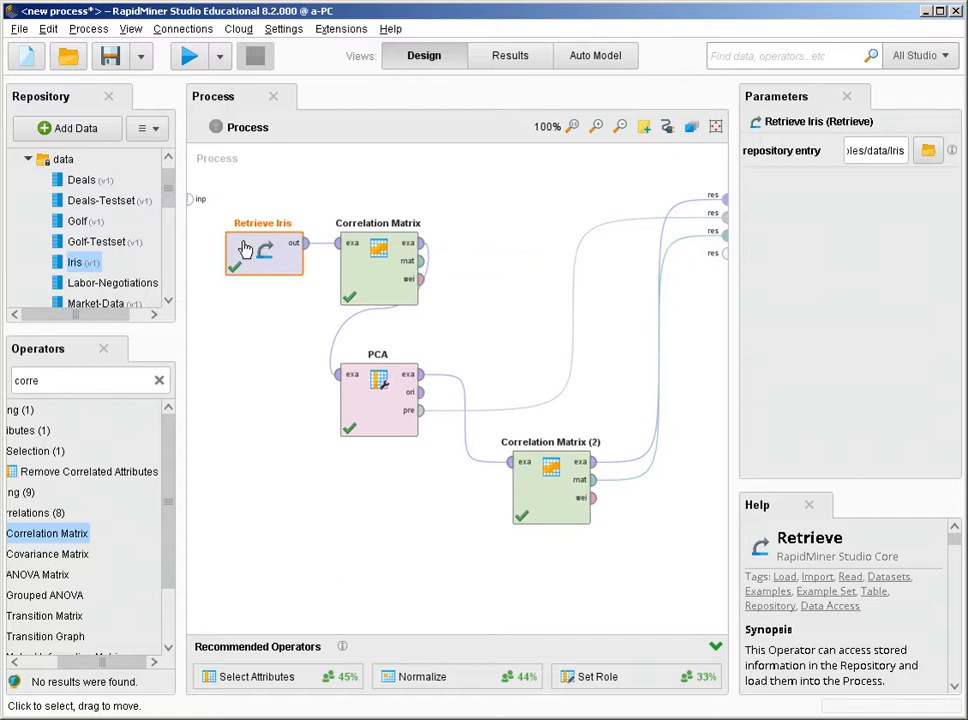
key(Delete)
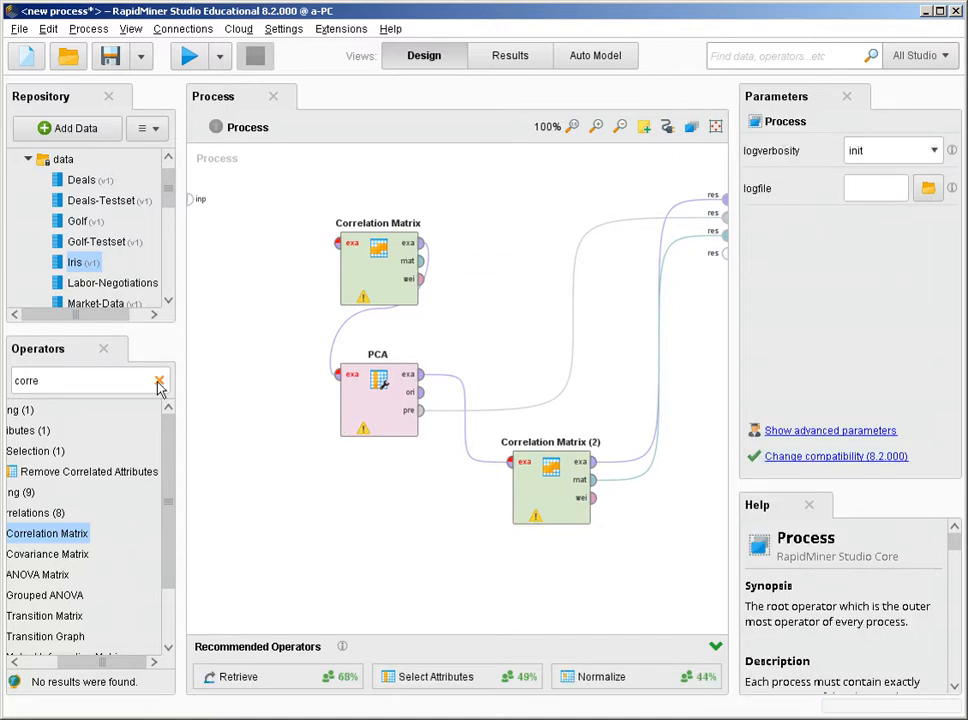
Add a Read ARFF operator to the process and connect its output to the first Correlation Matrix's example set input
click(158, 382)
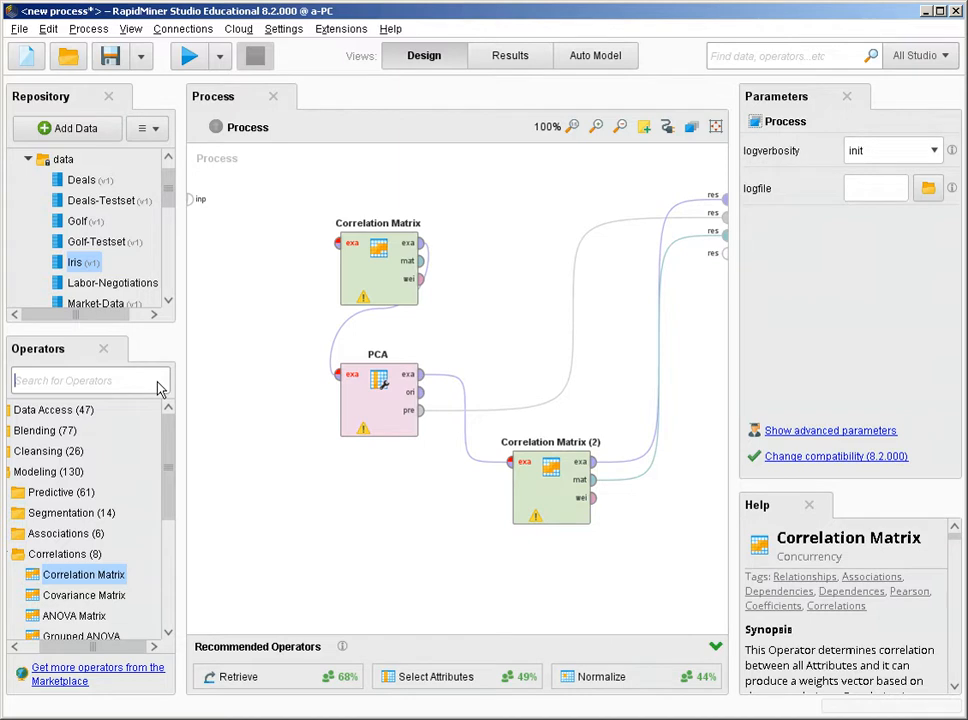
text(ar)
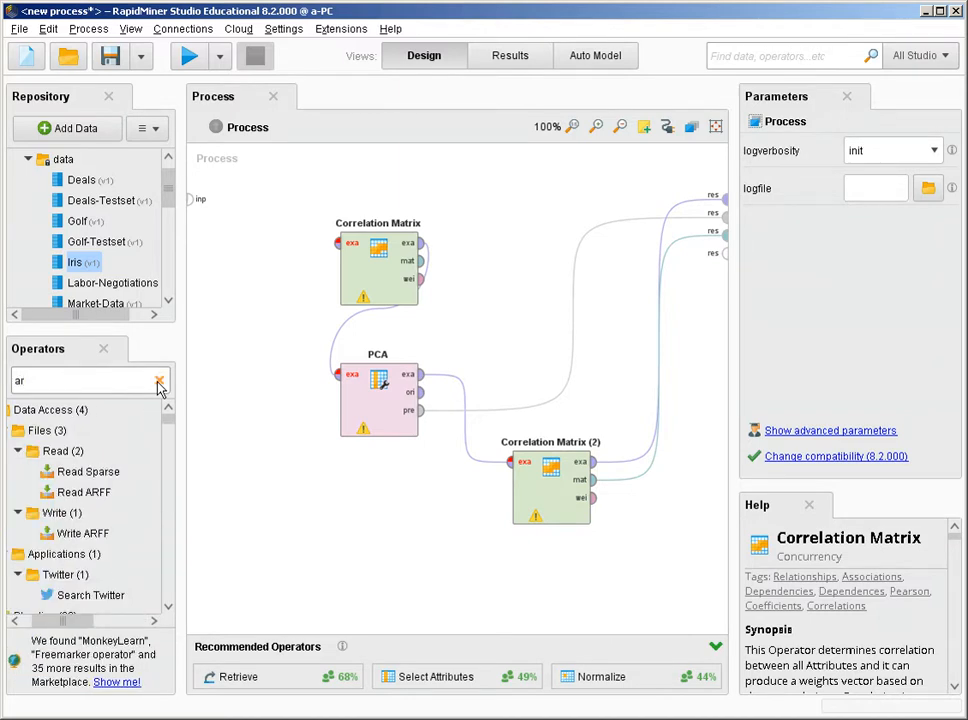
text(f)
drag(106, 472, 255, 244)
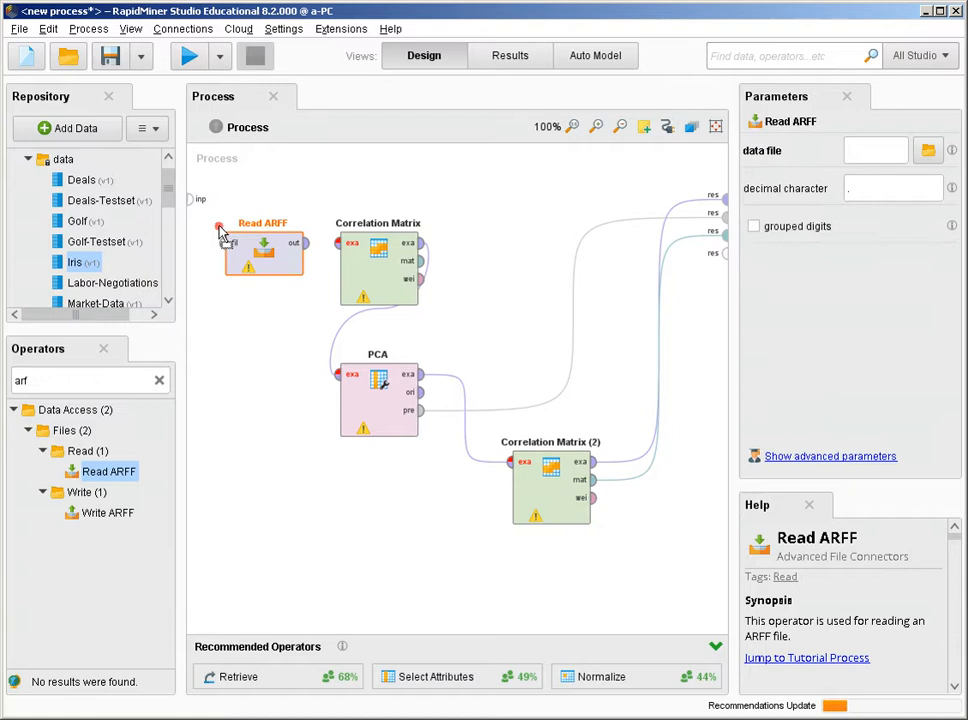
click(305, 243)
click(337, 244)
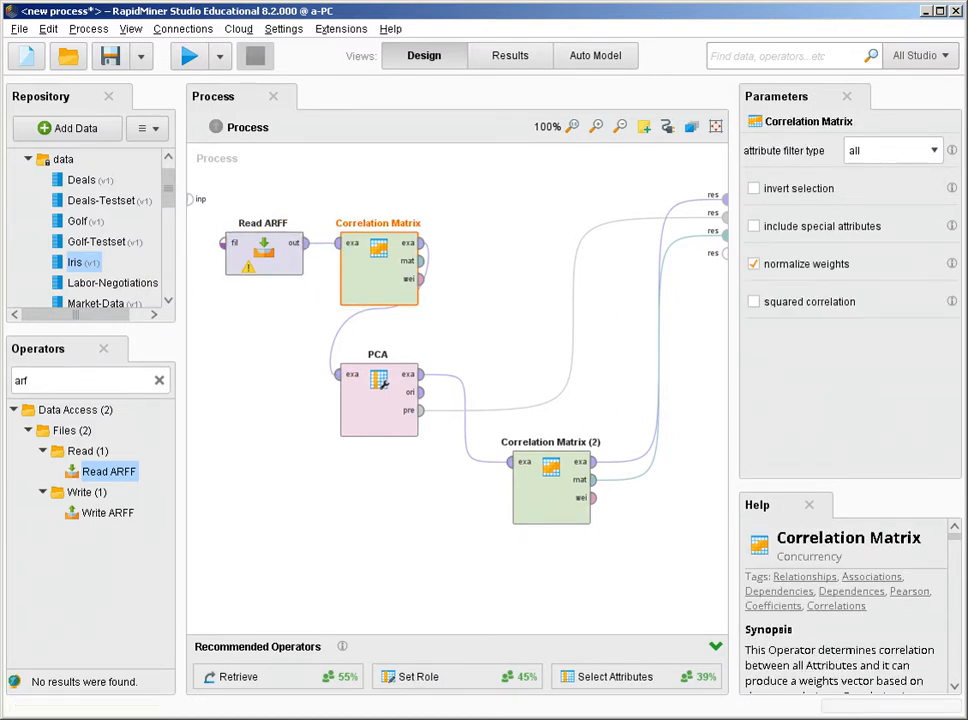
Set the Read ARFF operator's data file to wdbc.arff from the Datamining\Data\Classification folder on drive E:
right_click(287, 258)
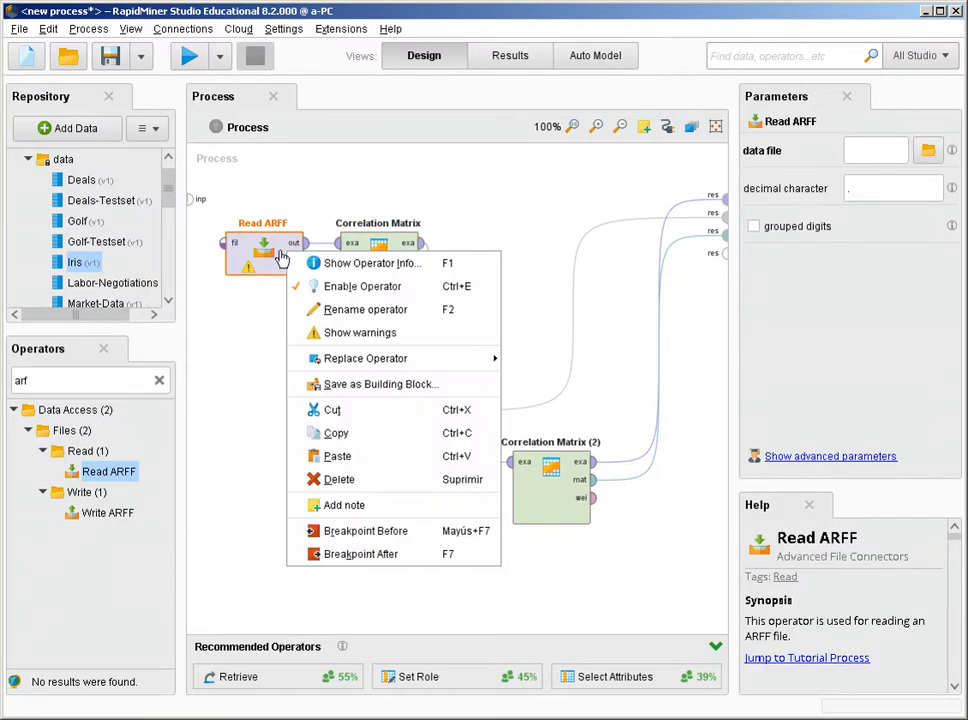
click(928, 152)
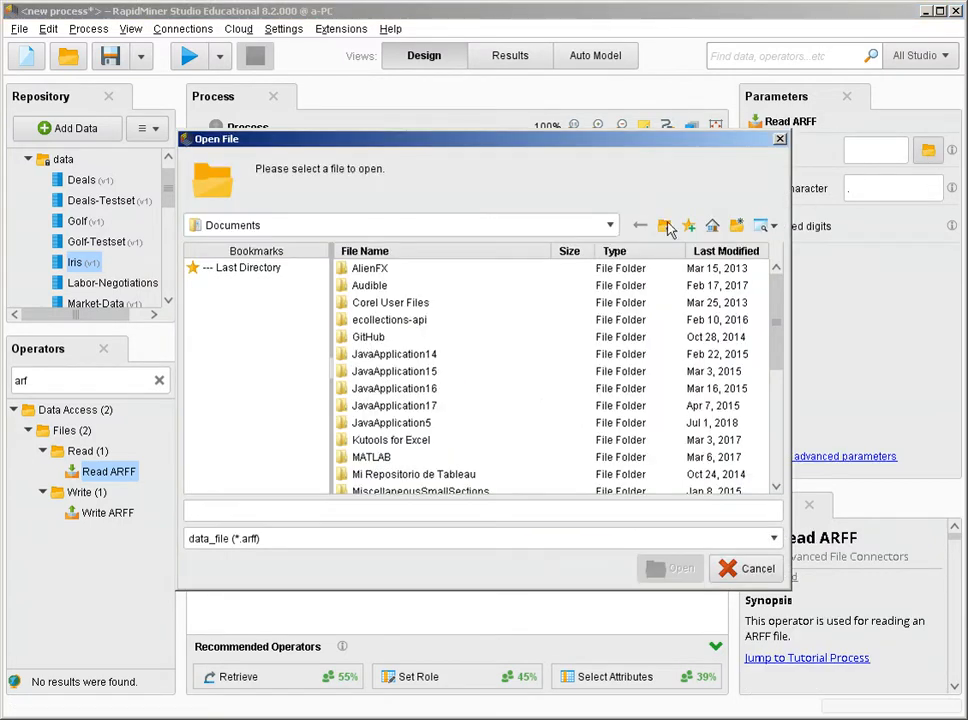
click(610, 225)
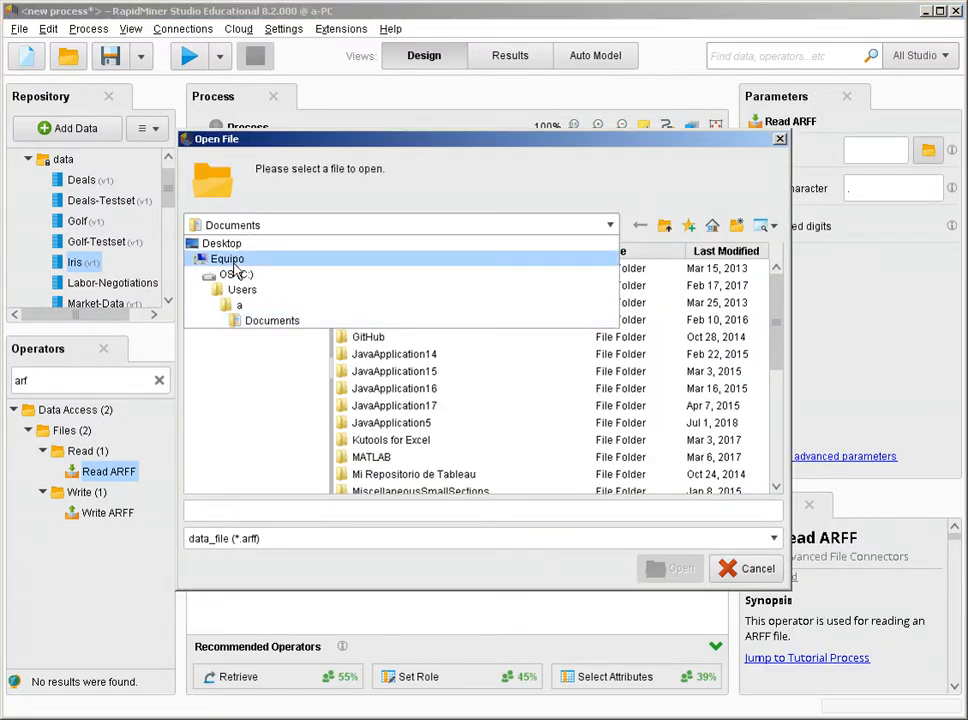
click(236, 262)
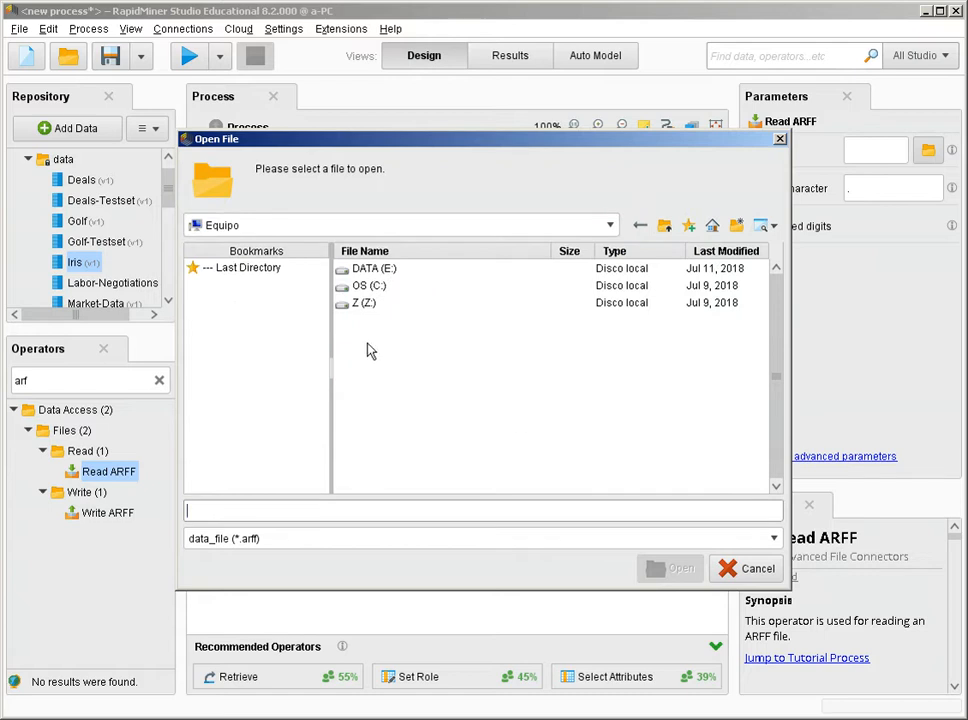
double_click(343, 274)
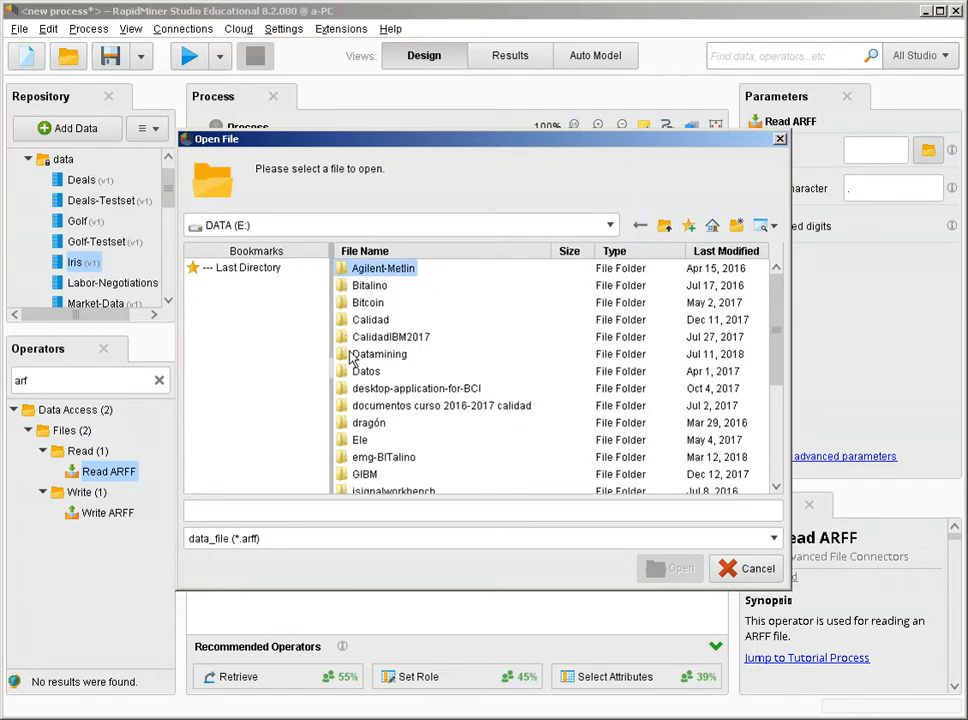
double_click(365, 354)
click(345, 276)
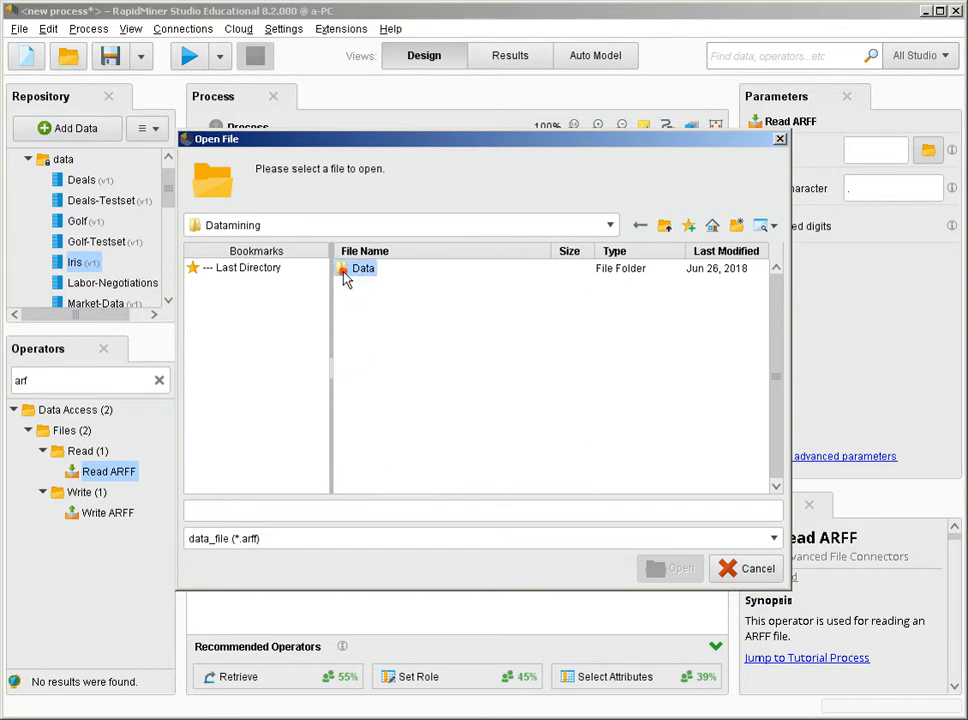
double_click(345, 279)
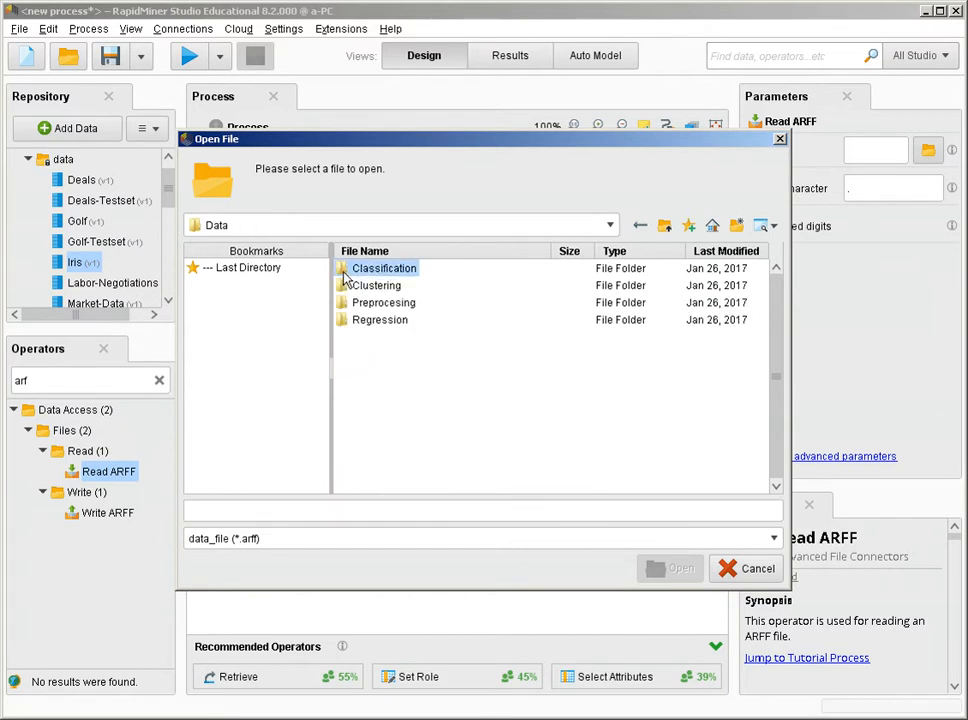
double_click(343, 271)
scroll(421, 417, down, 2)
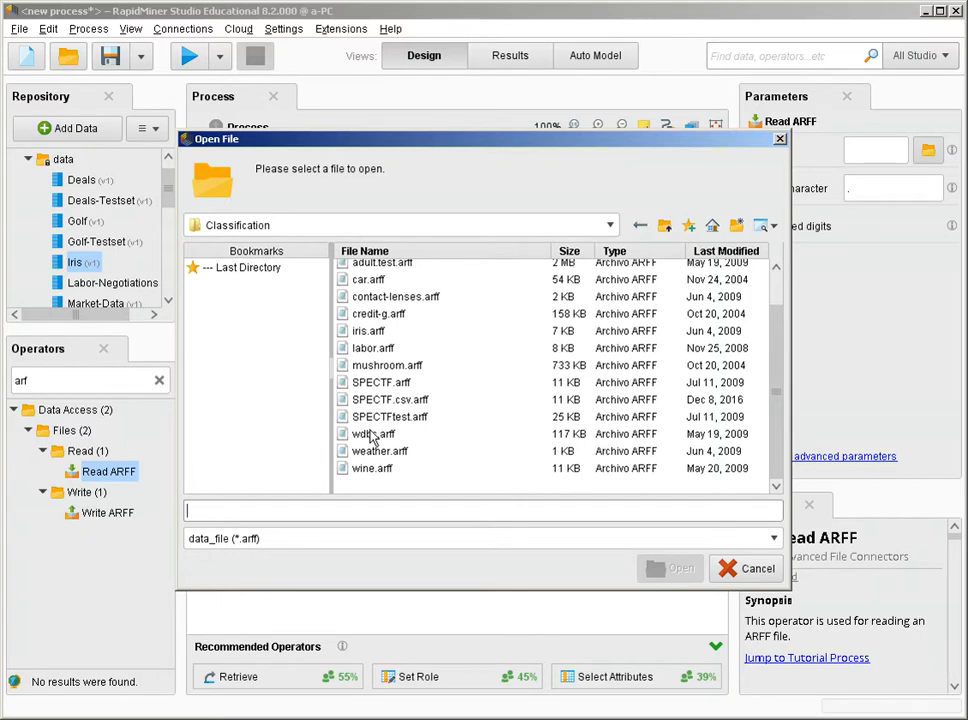
click(348, 434)
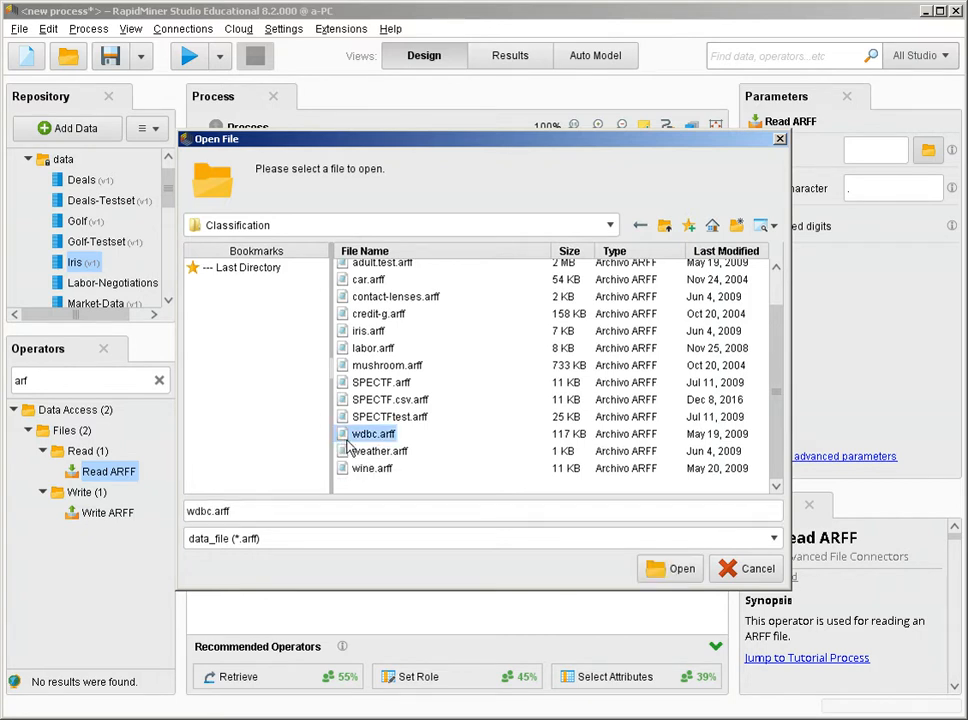
click(655, 568)
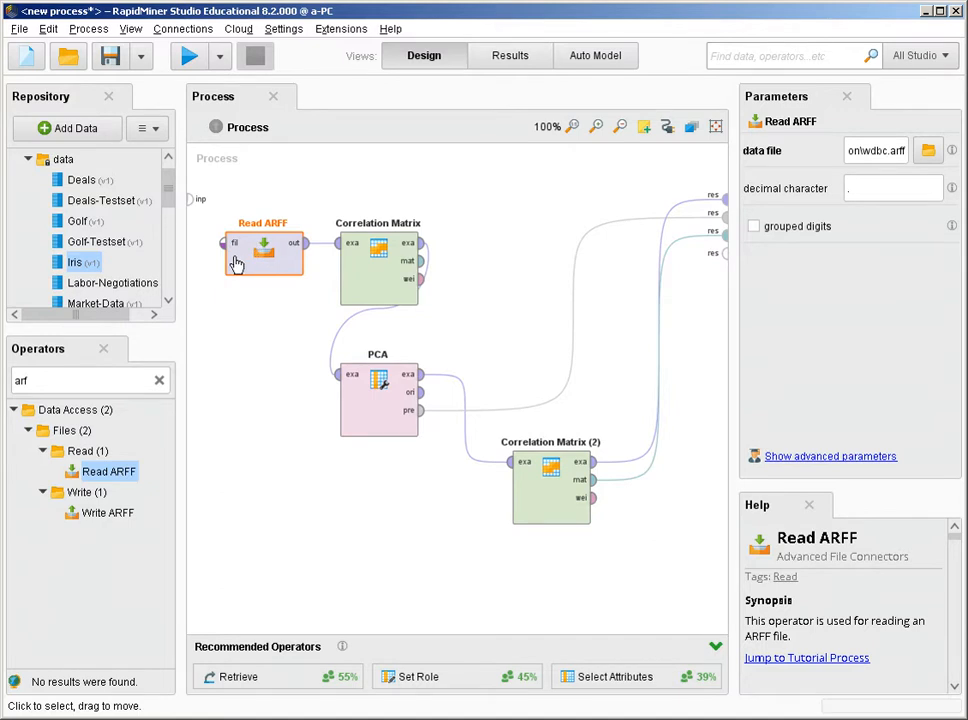
Insert a Set Role operator between Read ARFF and the first Correlation Matrix
click(152, 381)
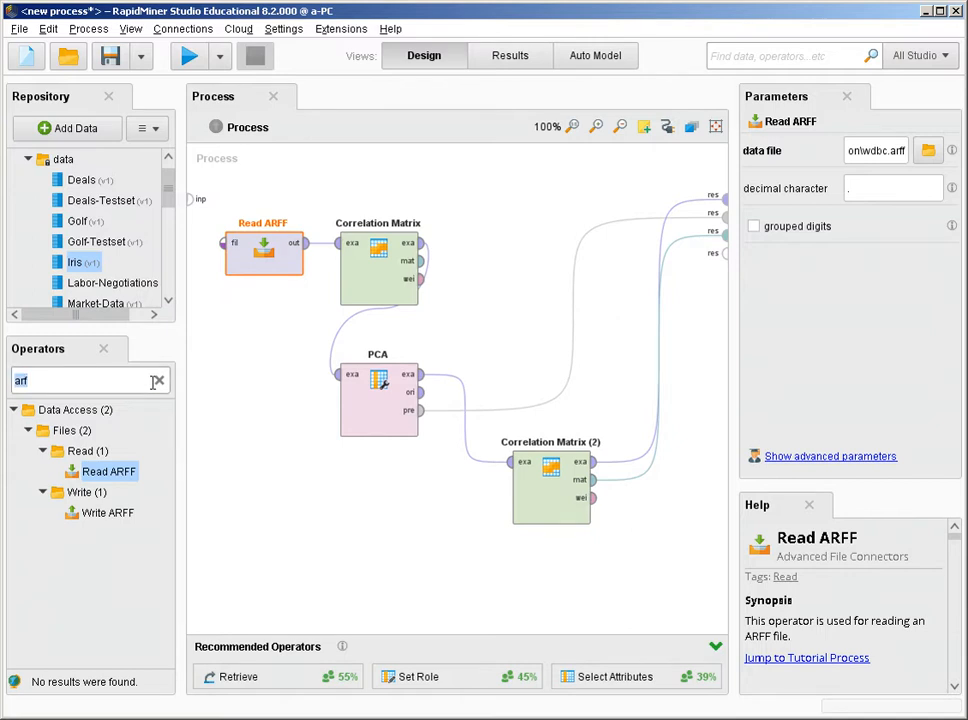
text(role)
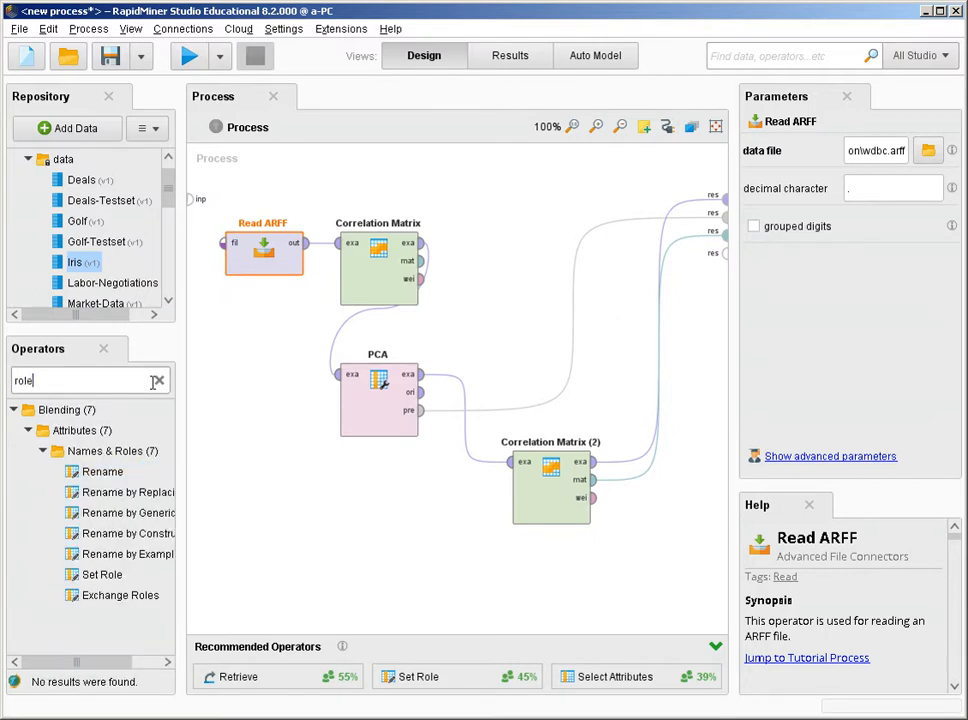
drag(102, 575, 324, 258)
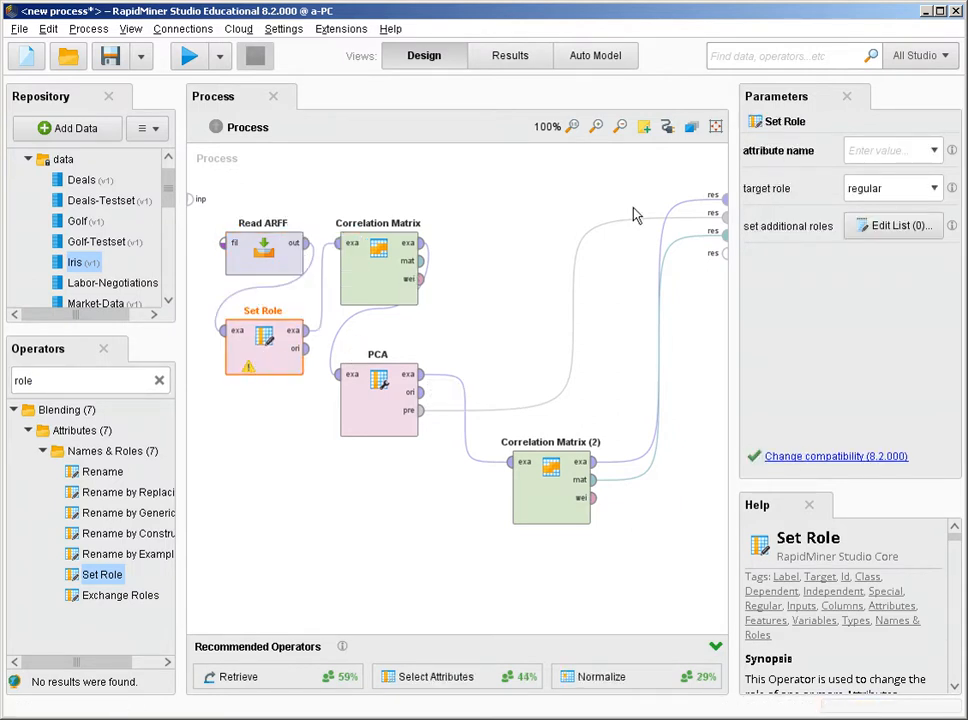
Configure the Set Role operator to give the attribute class the target role label
click(253, 334)
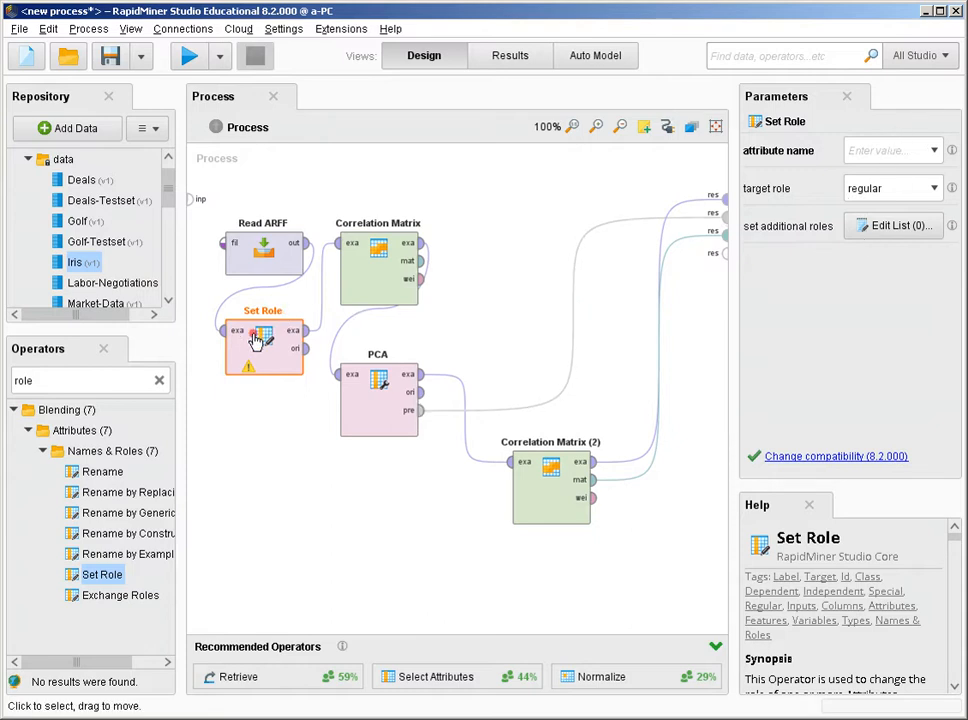
click(905, 161)
text(cla)
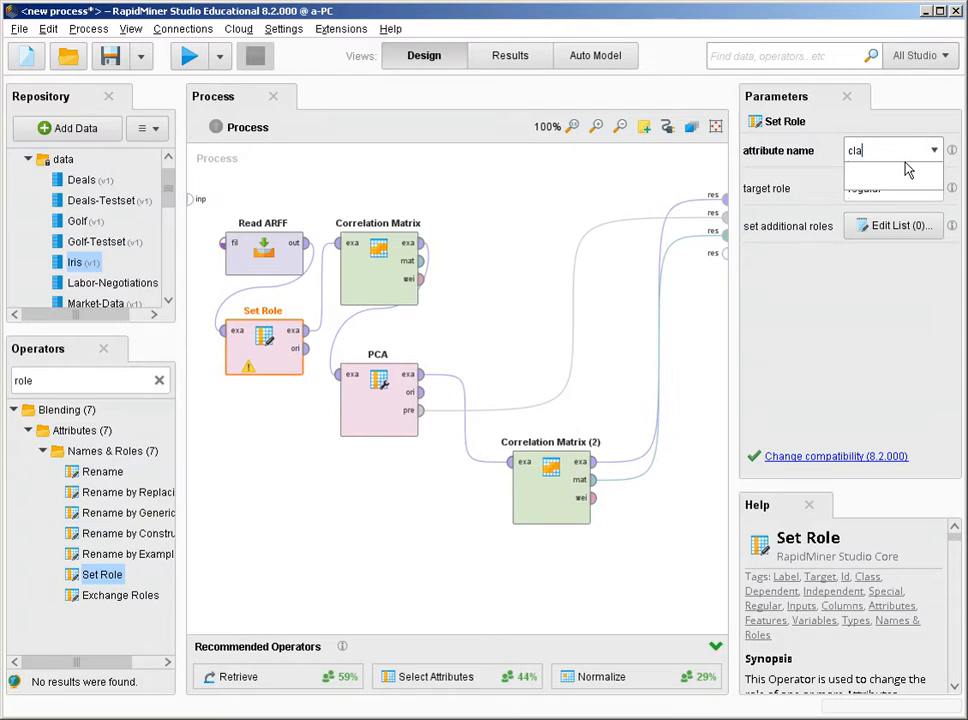
text(ss)
key(Return)
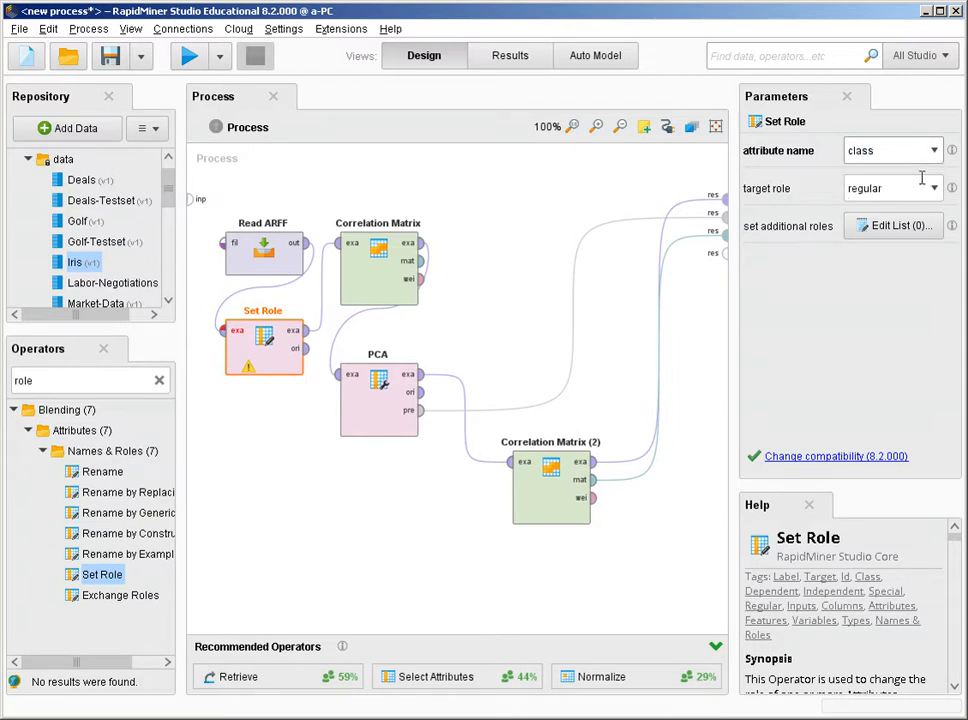
click(932, 187)
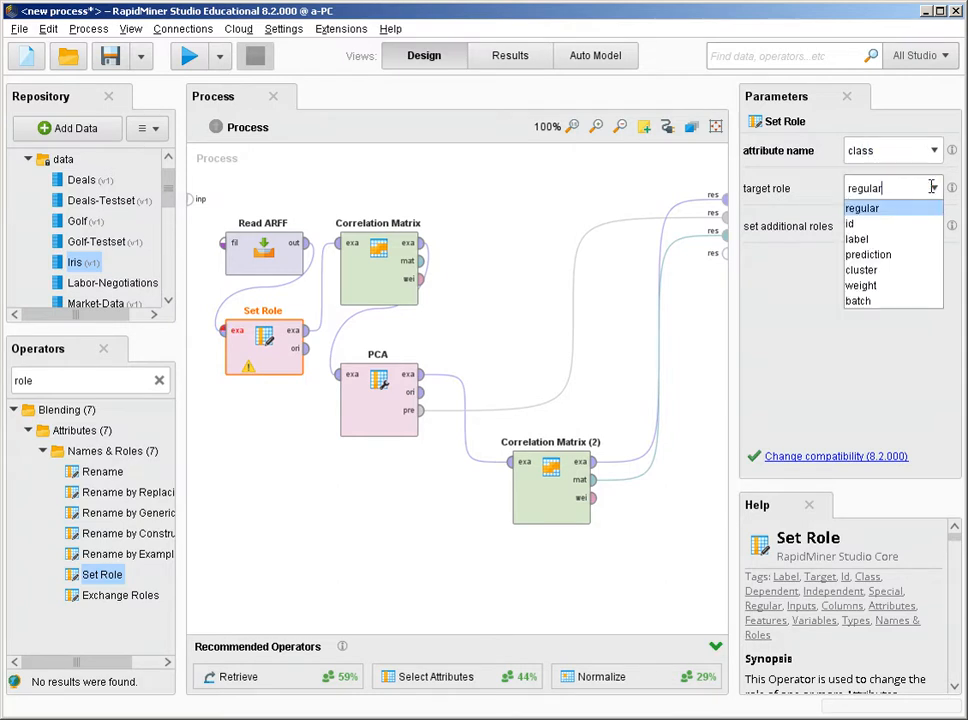
click(880, 240)
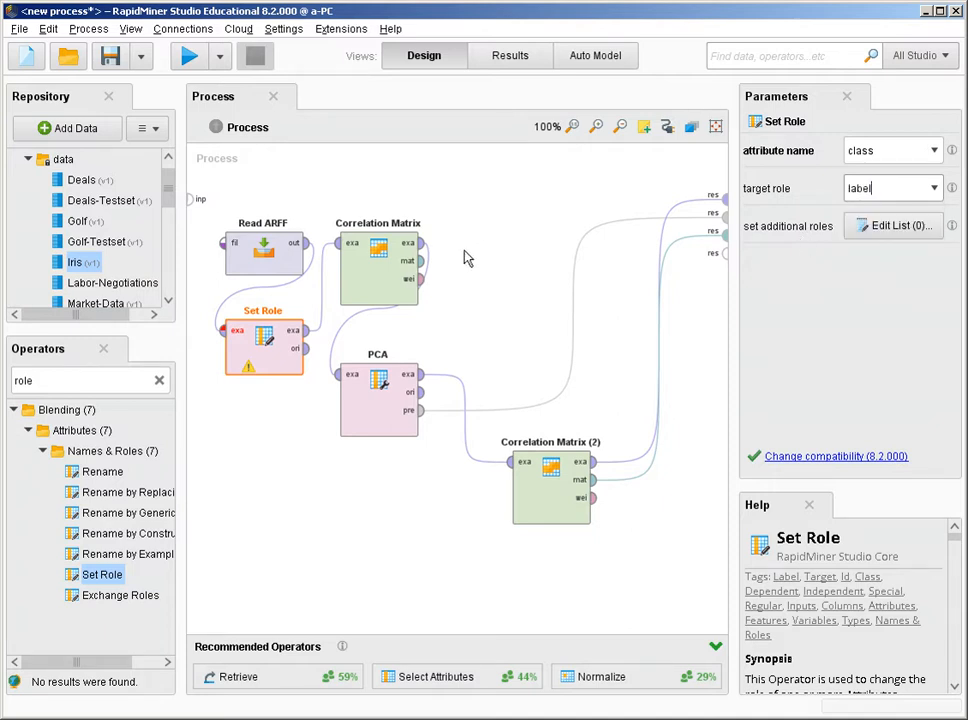
Connect the first Correlation Matrix's matrix output to the free result port and run the process
click(420, 263)
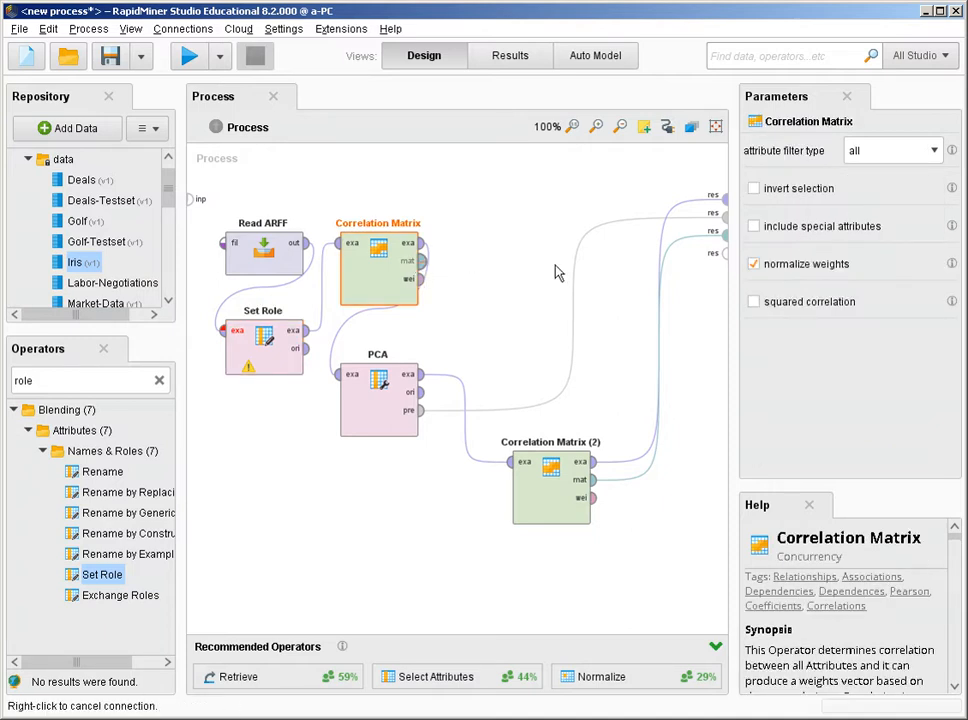
click(720, 254)
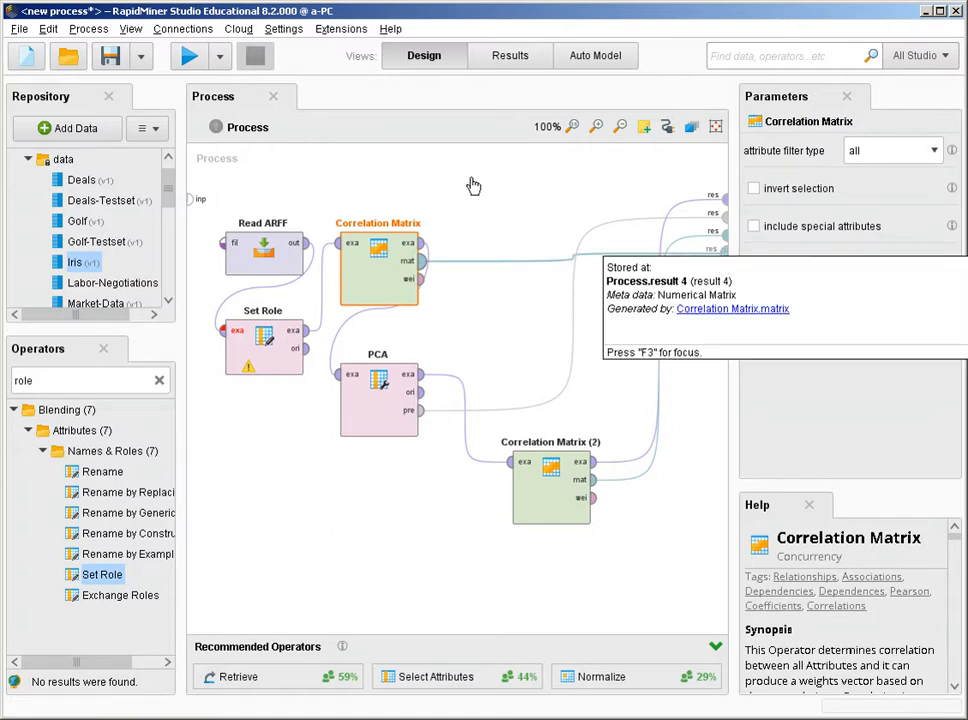
click(190, 61)
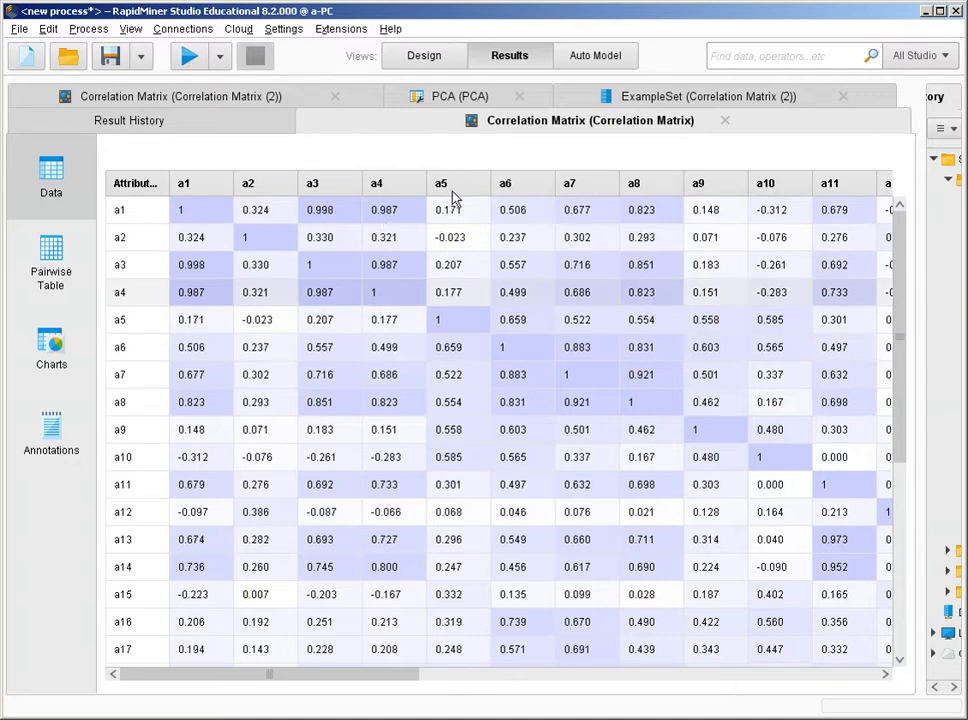
After checking the PCA cumulative variance, set the PCA operator's variance threshold to 0.98 and rerun the process
click(455, 97)
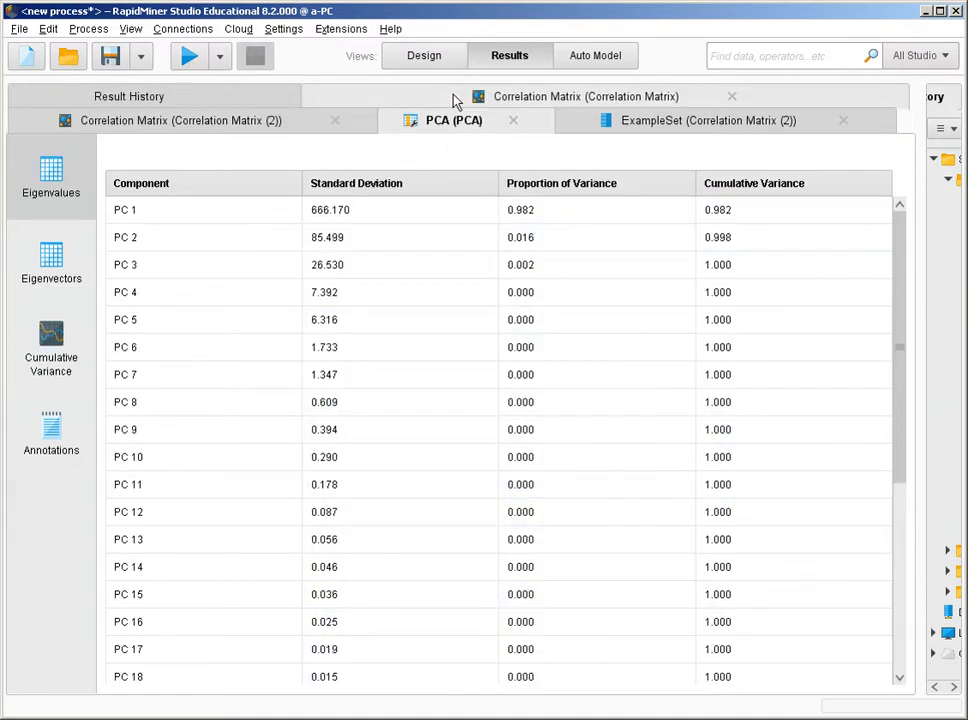
click(743, 210)
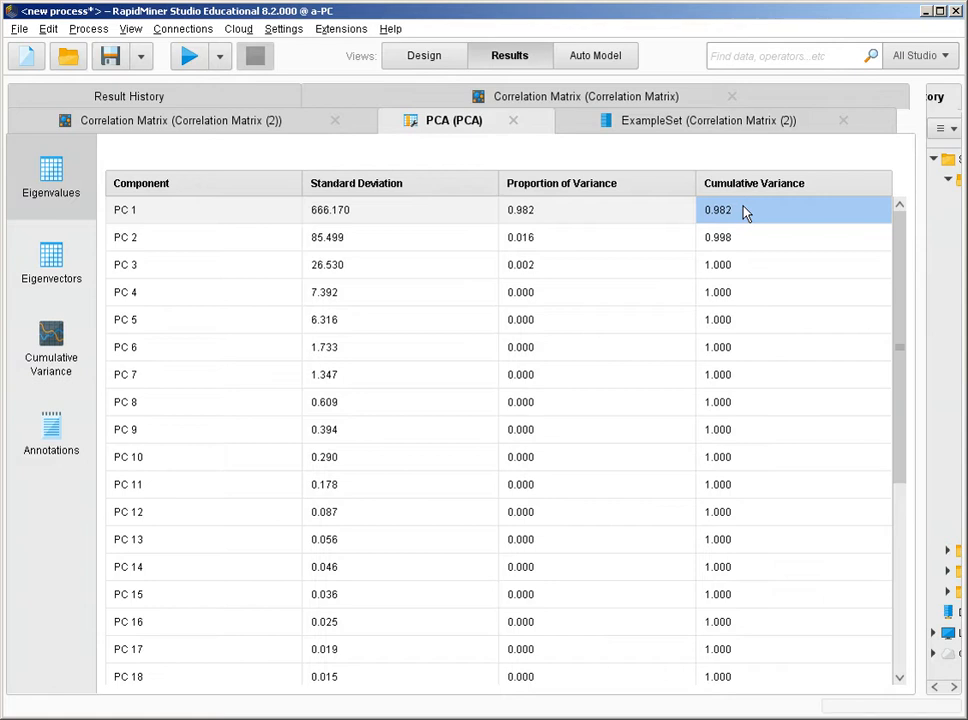
click(404, 62)
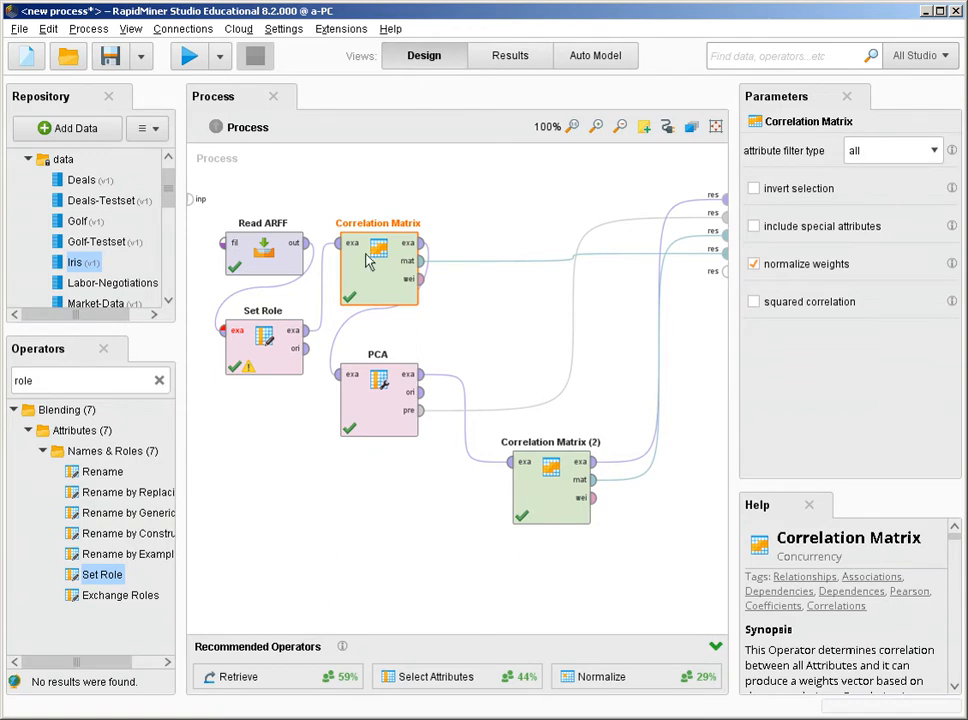
click(382, 411)
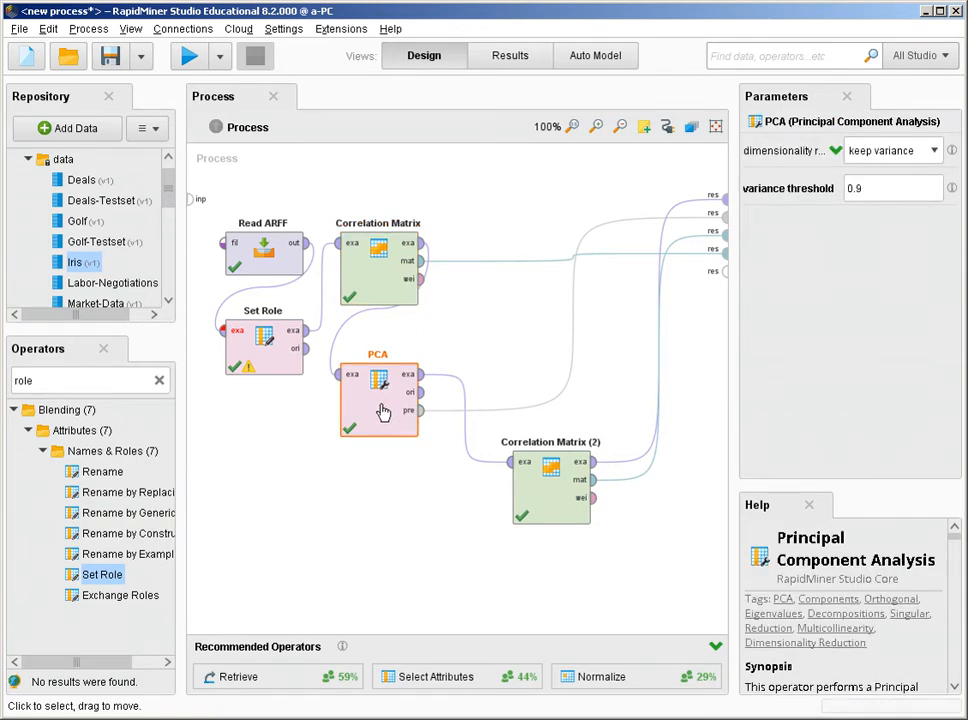
click(907, 190)
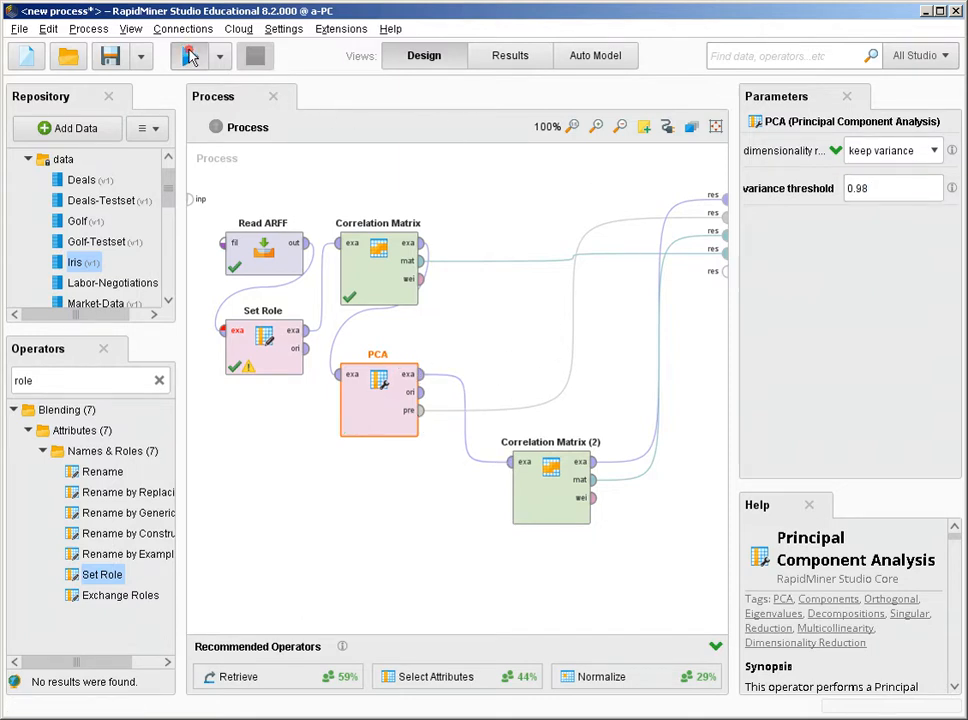
click(189, 56)
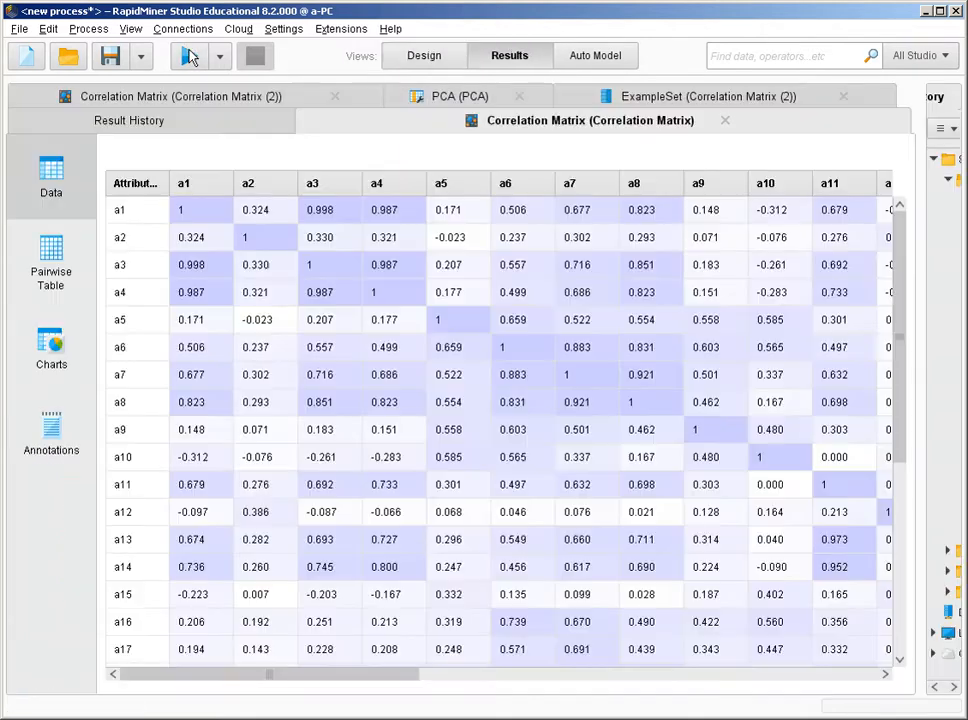
Compare the PCA eigenvalues with the second correlation matrix and its example set to see which components are kept
click(418, 99)
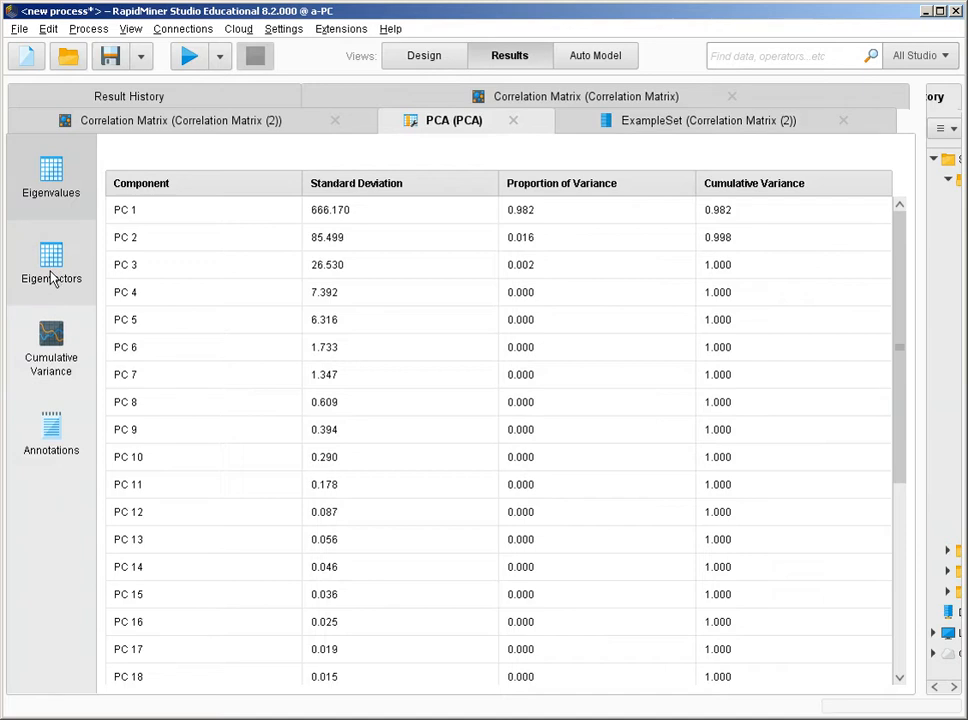
click(745, 216)
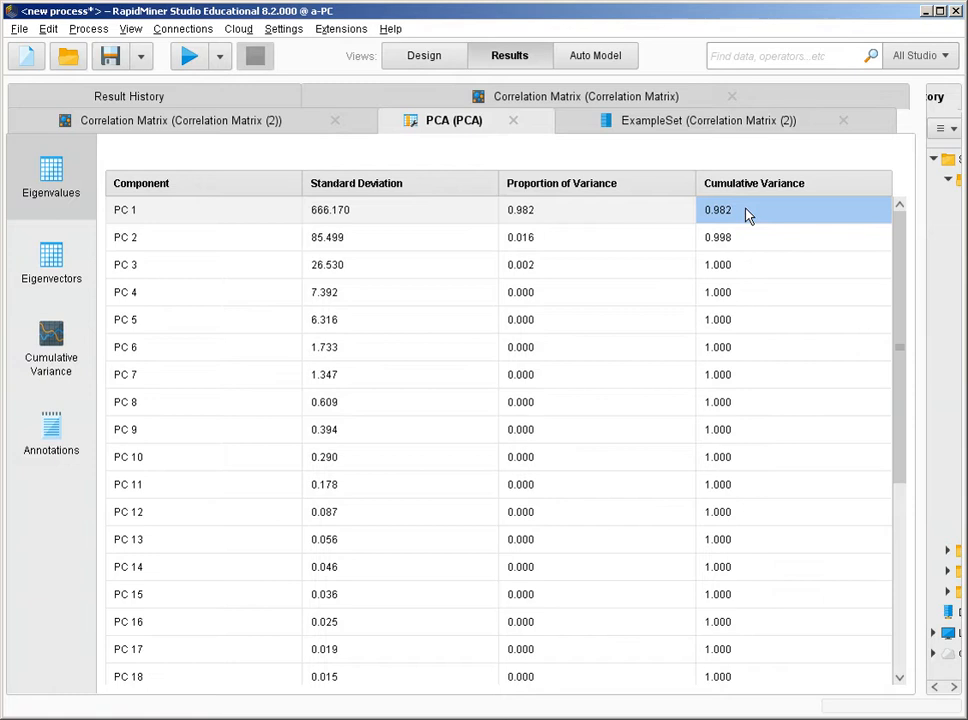
click(280, 120)
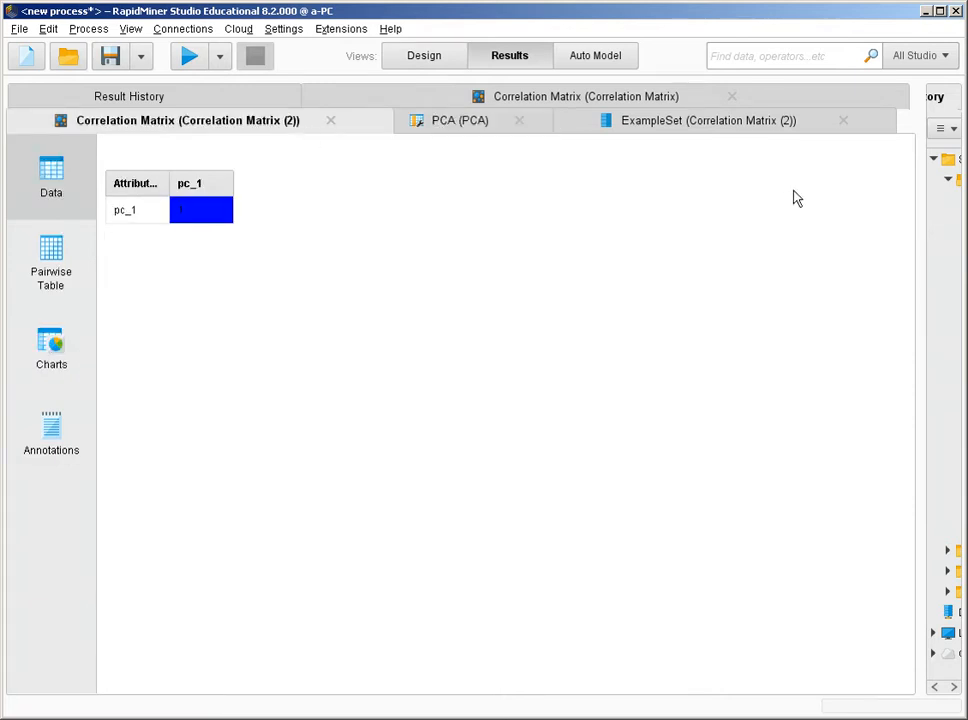
click(707, 130)
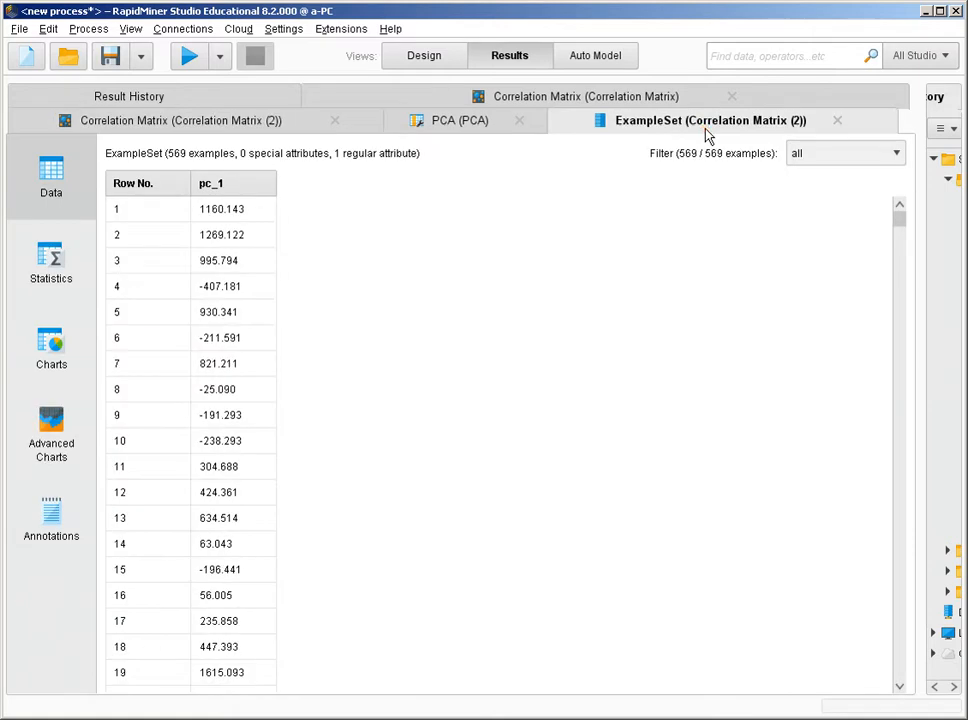
click(487, 127)
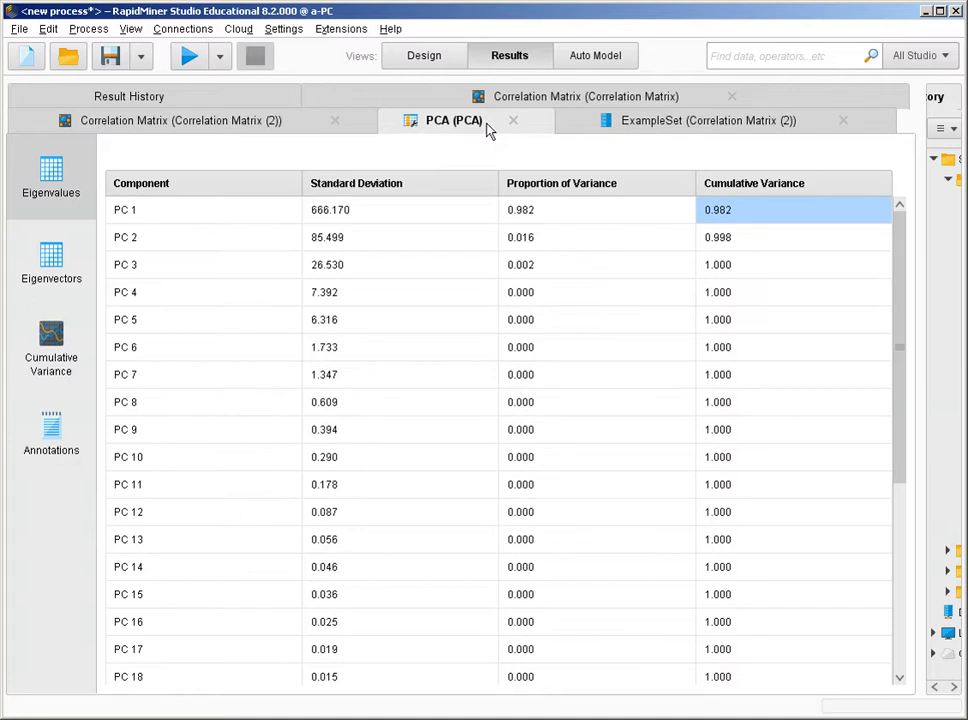
Connect the Set Role operator's original output to the free result port and run the process
click(430, 62)
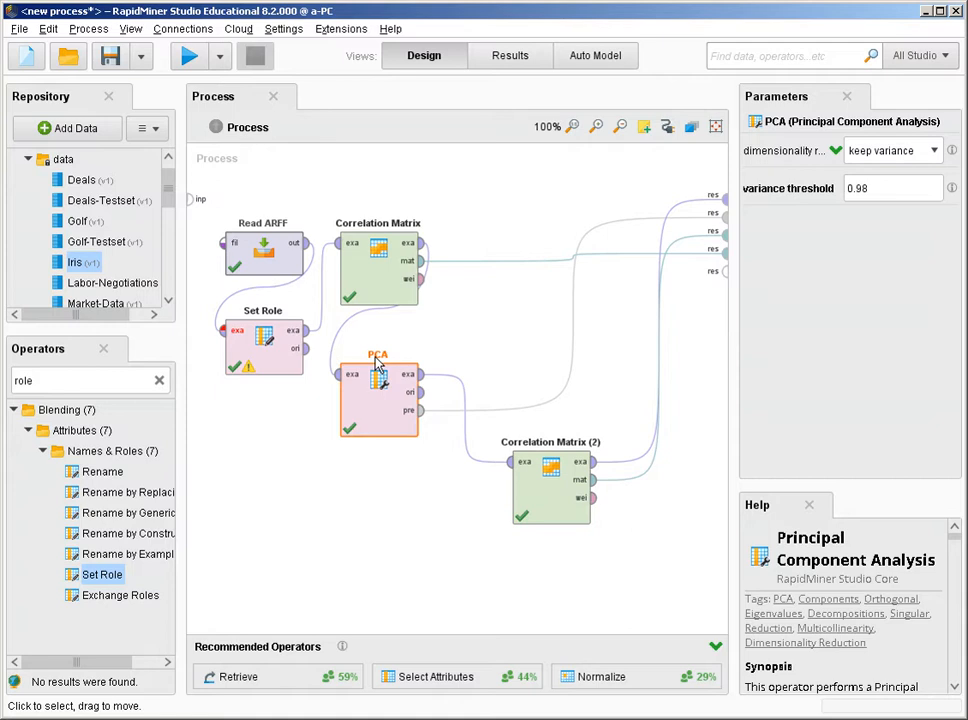
click(306, 348)
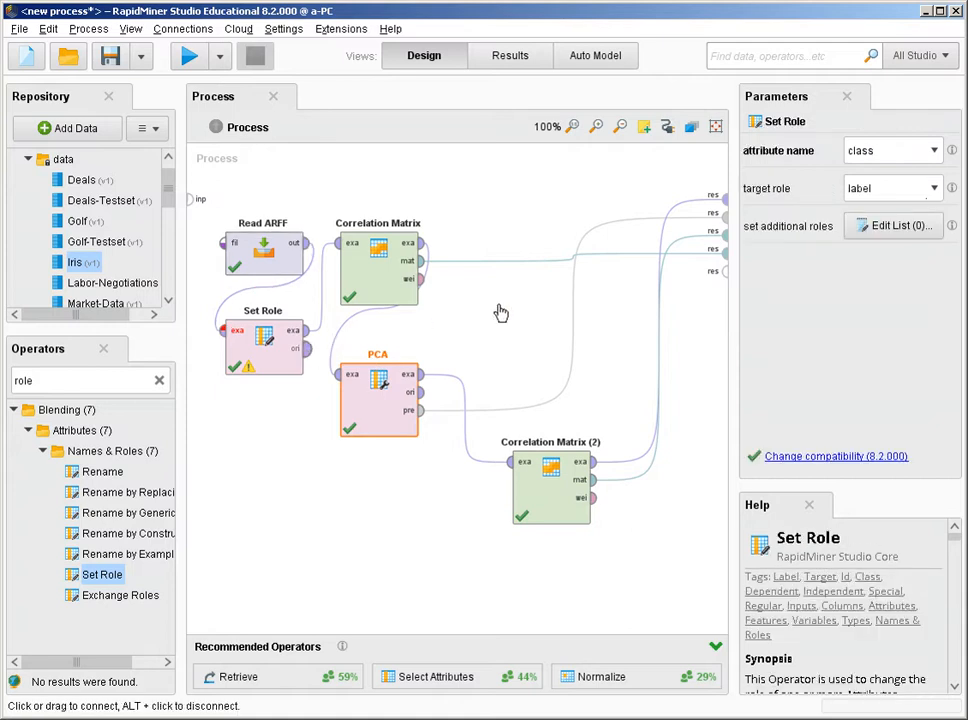
click(721, 277)
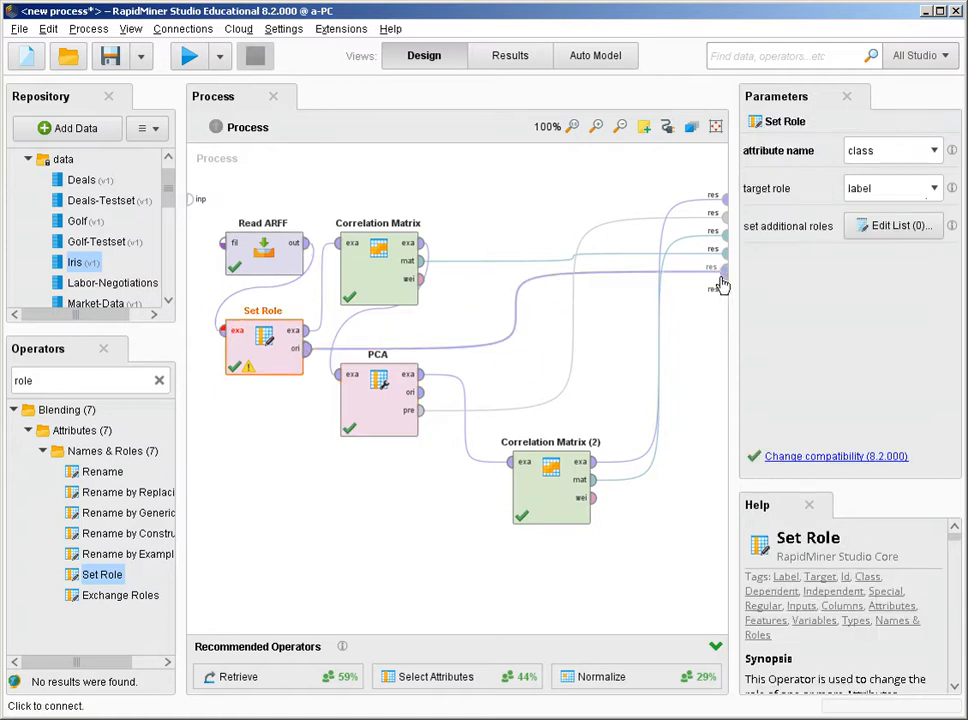
click(187, 58)
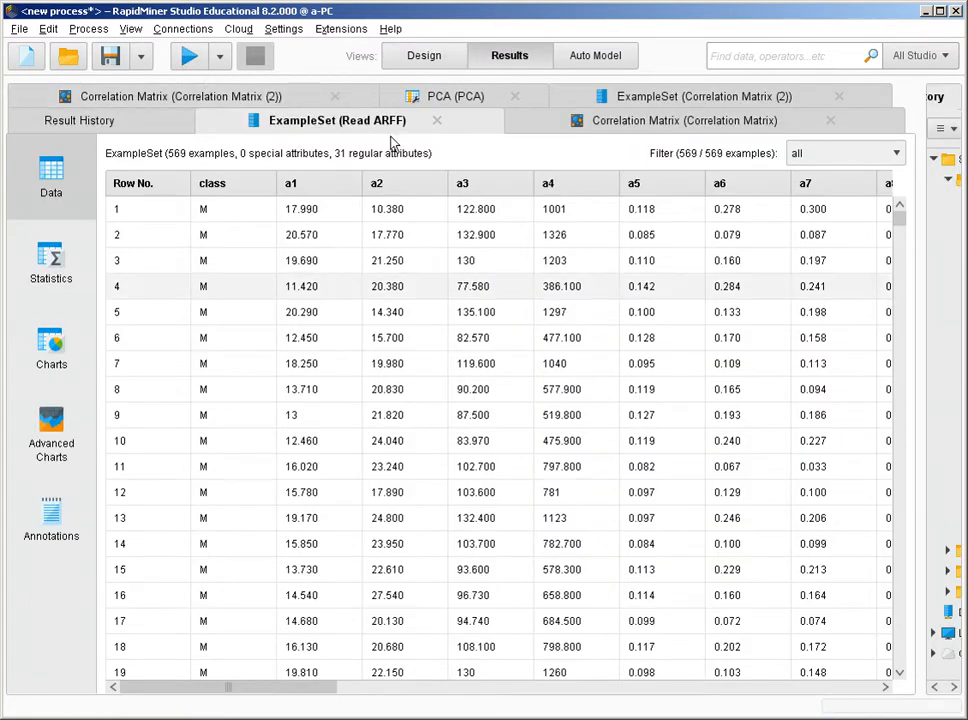
Review the attributes of the Read ARFF example set and plot them as a Scatter Matrix chart by class
drag(295, 690, 884, 697)
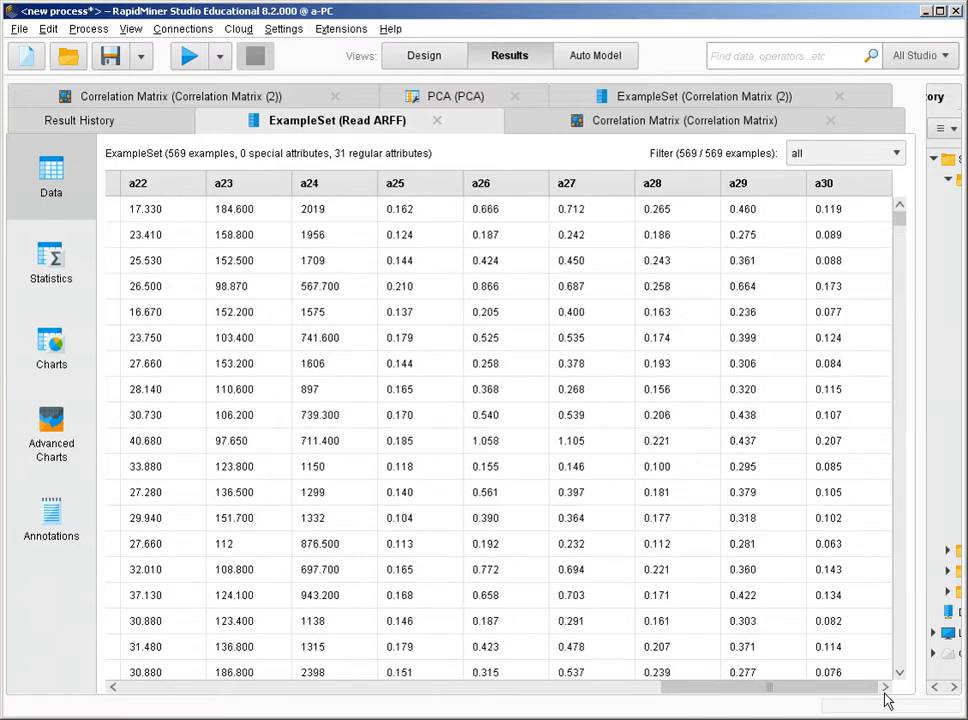
click(51, 362)
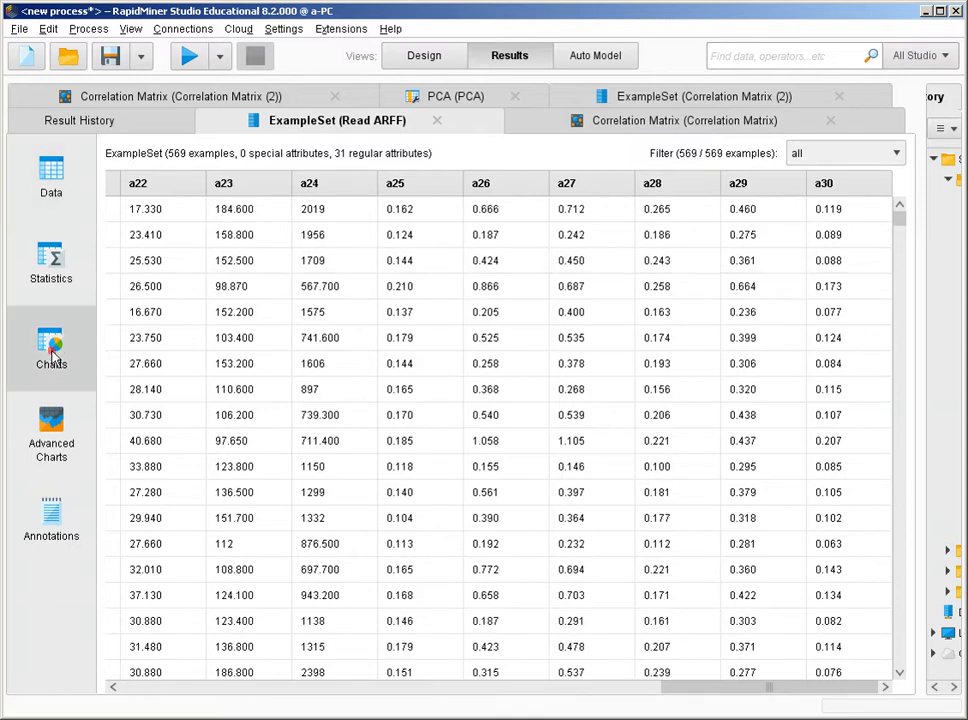
click(190, 192)
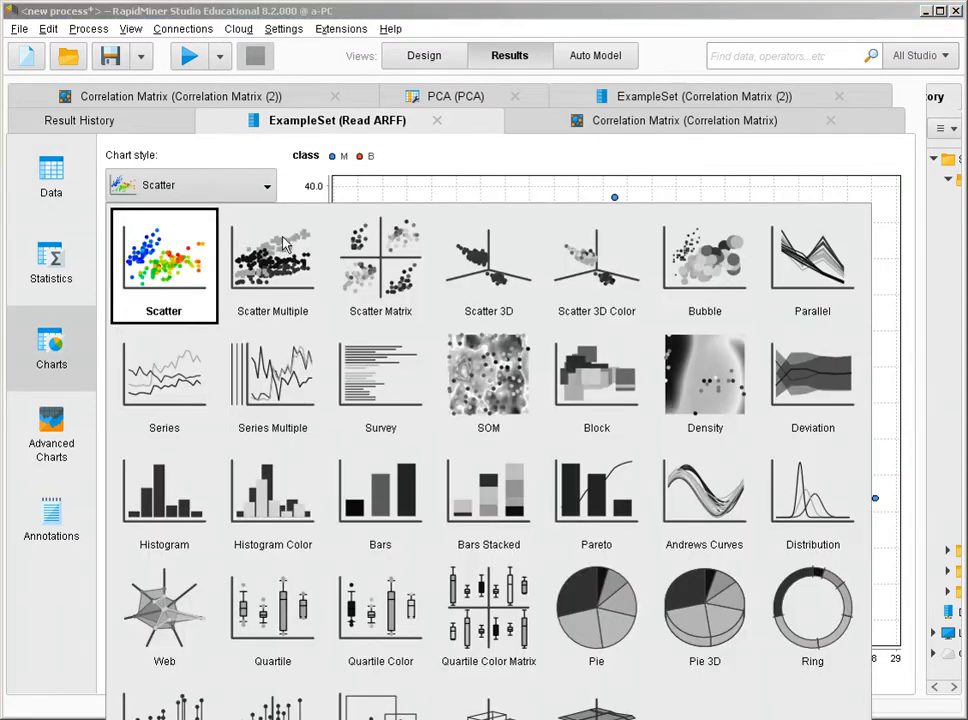
click(391, 281)
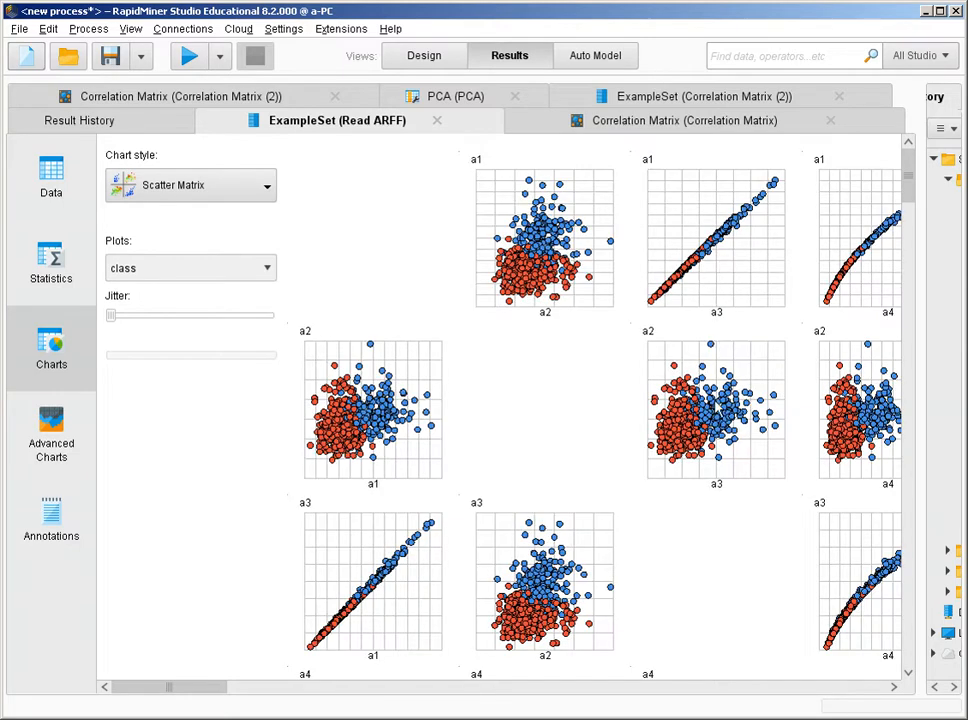
drag(910, 188, 915, 280)
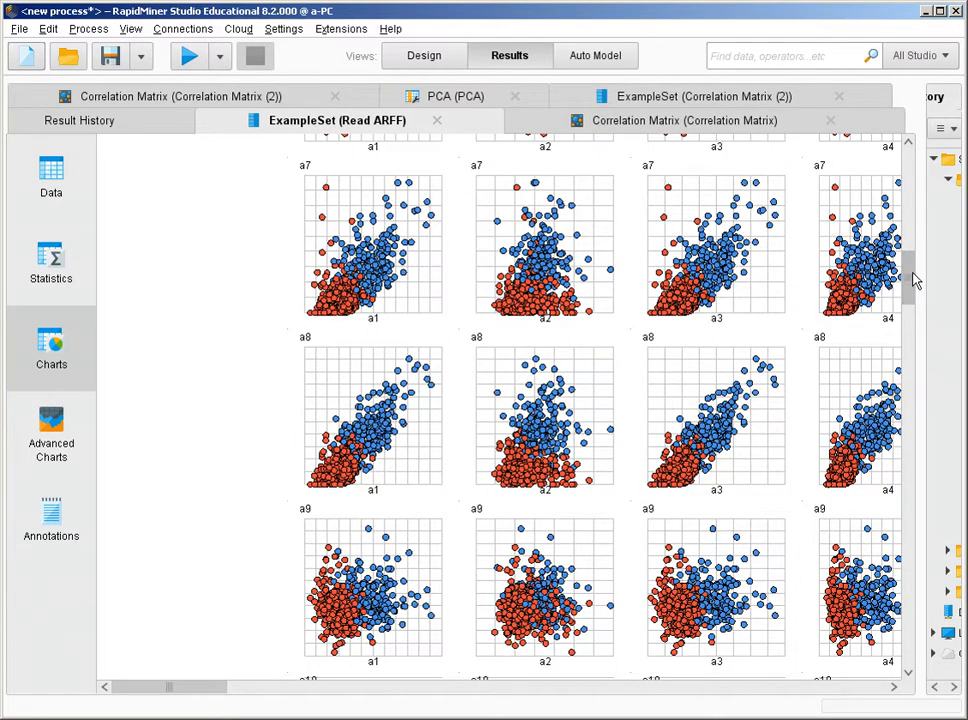
Show the PCA eigenvectors and sort them by PC 1 in descending order
click(450, 58)
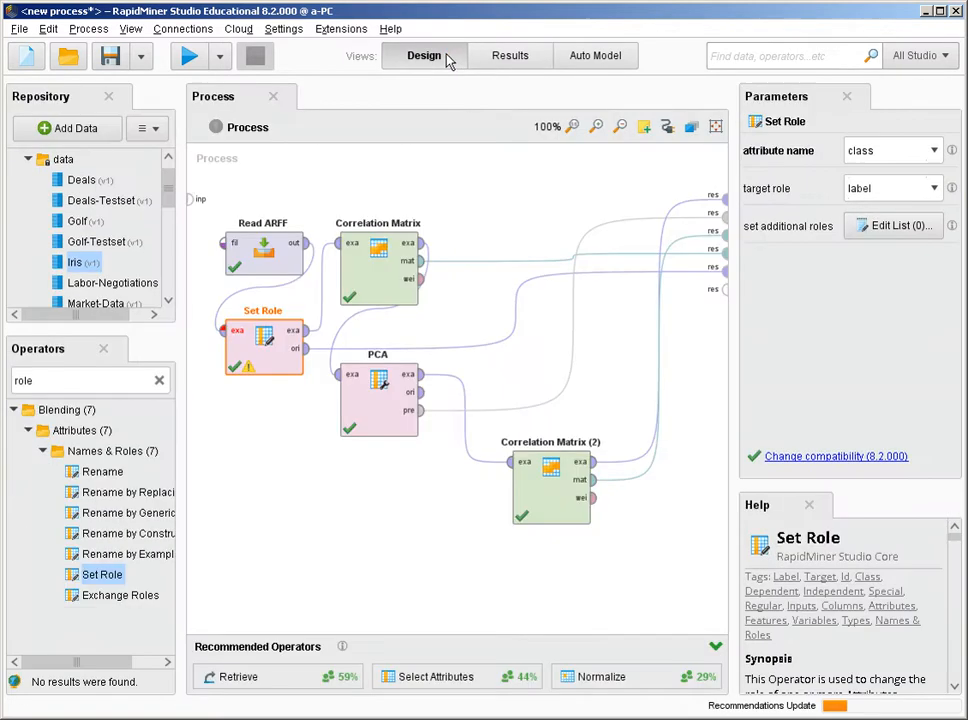
click(533, 58)
click(495, 95)
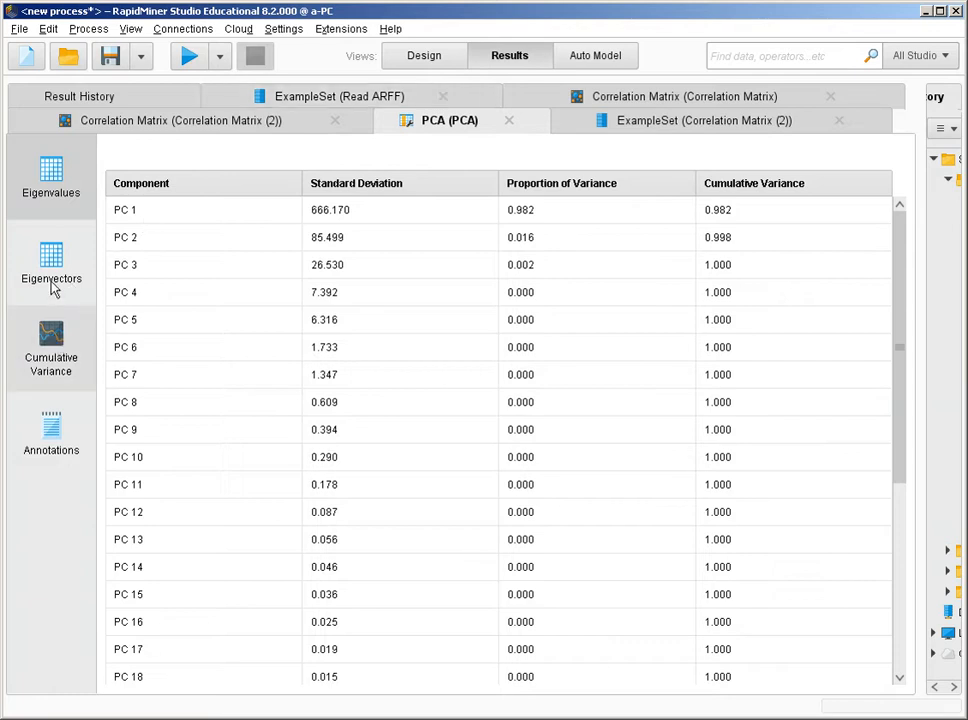
click(53, 282)
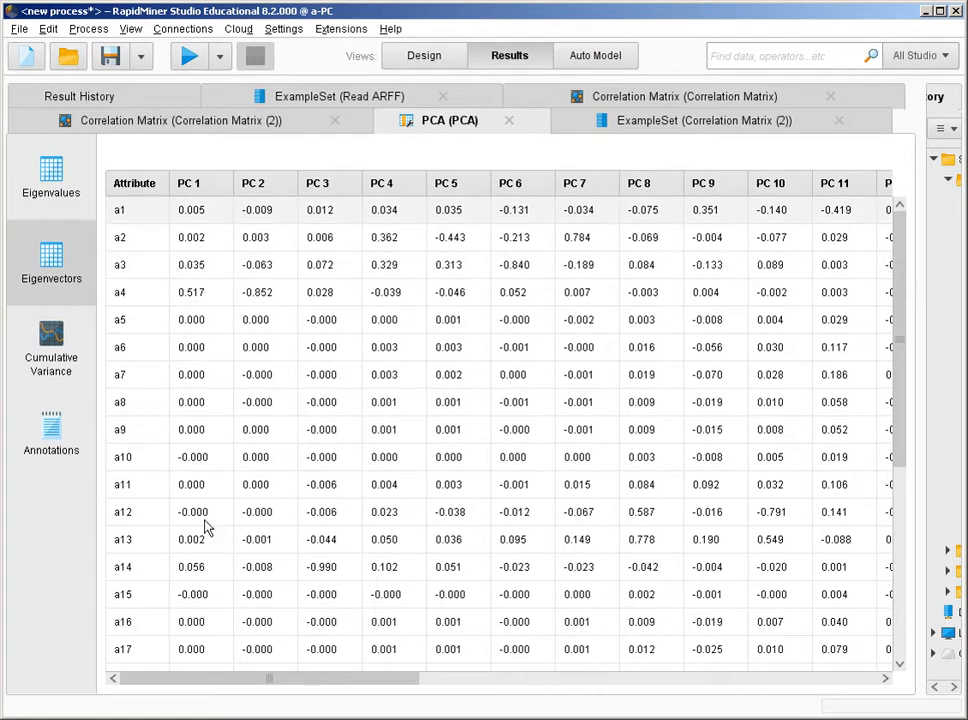
click(208, 186)
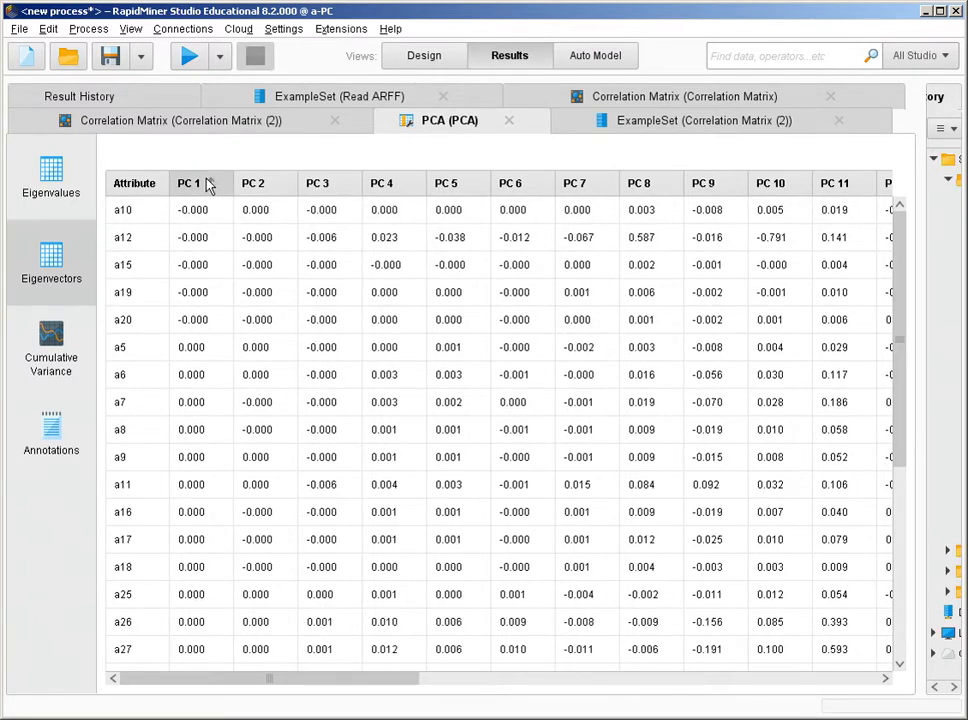
click(208, 186)
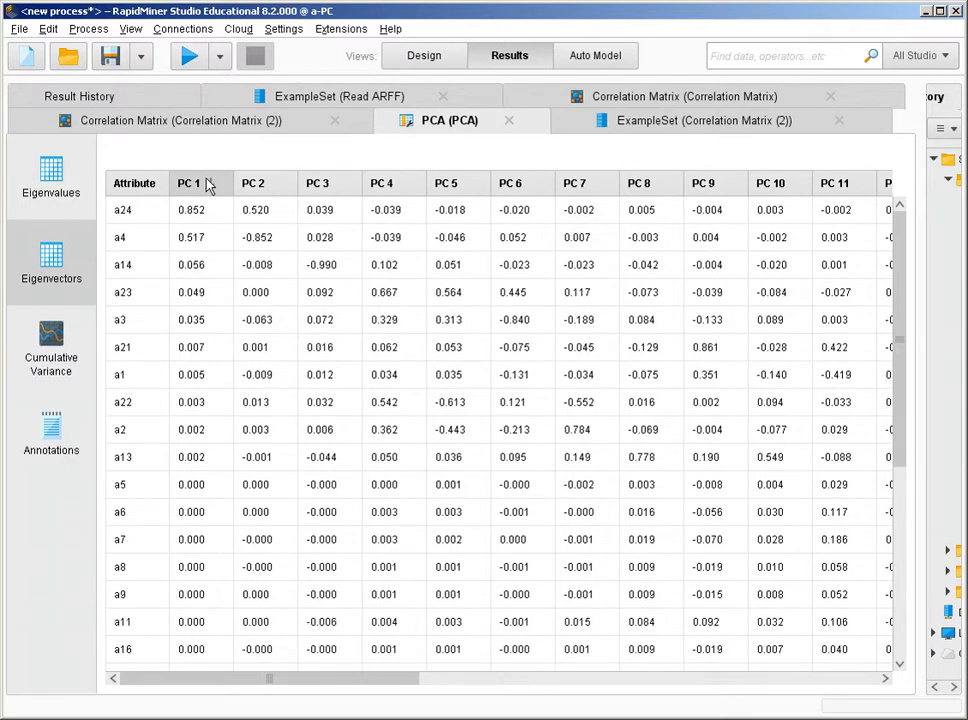
Compare the PC 1 weights of attributes a24, a4, a14 and a6 in the eigenvector table
click(201, 211)
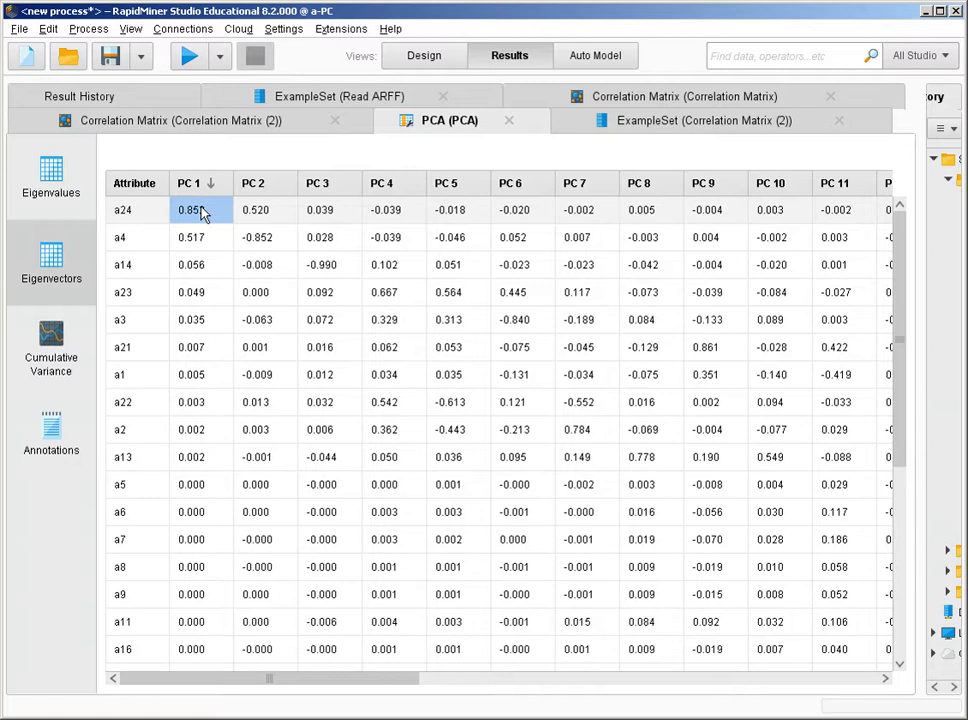
click(209, 240)
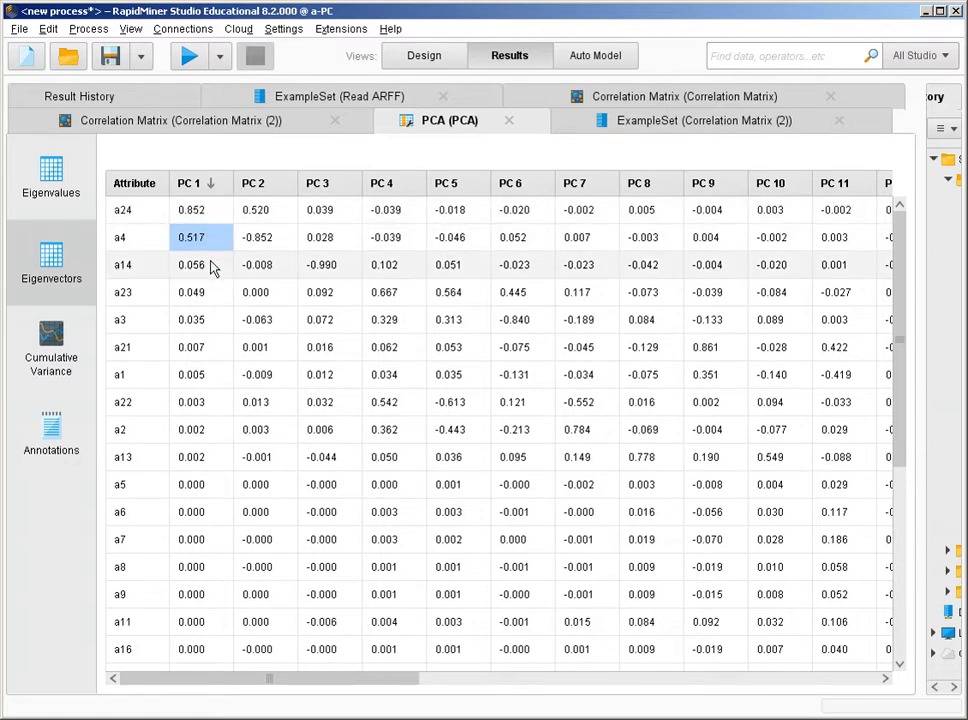
click(211, 266)
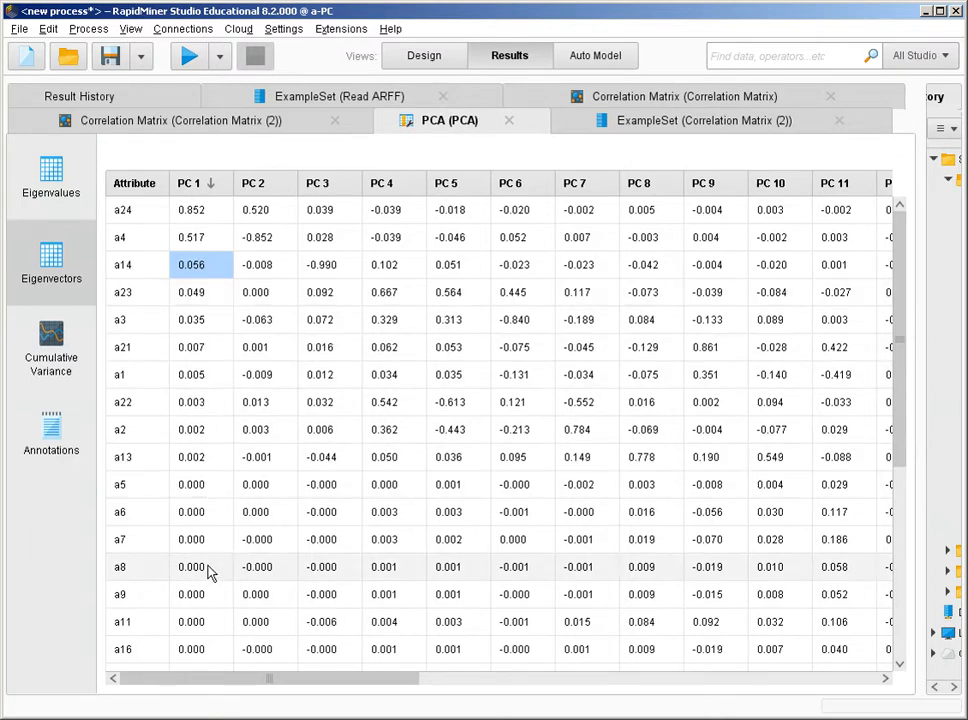
click(200, 512)
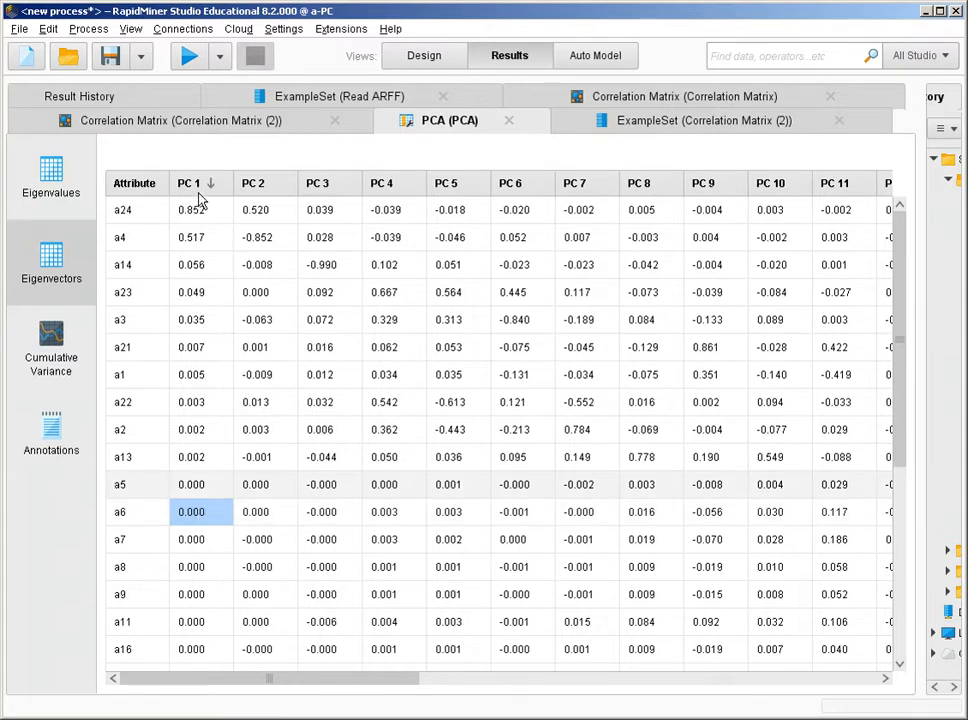
click(142, 245)
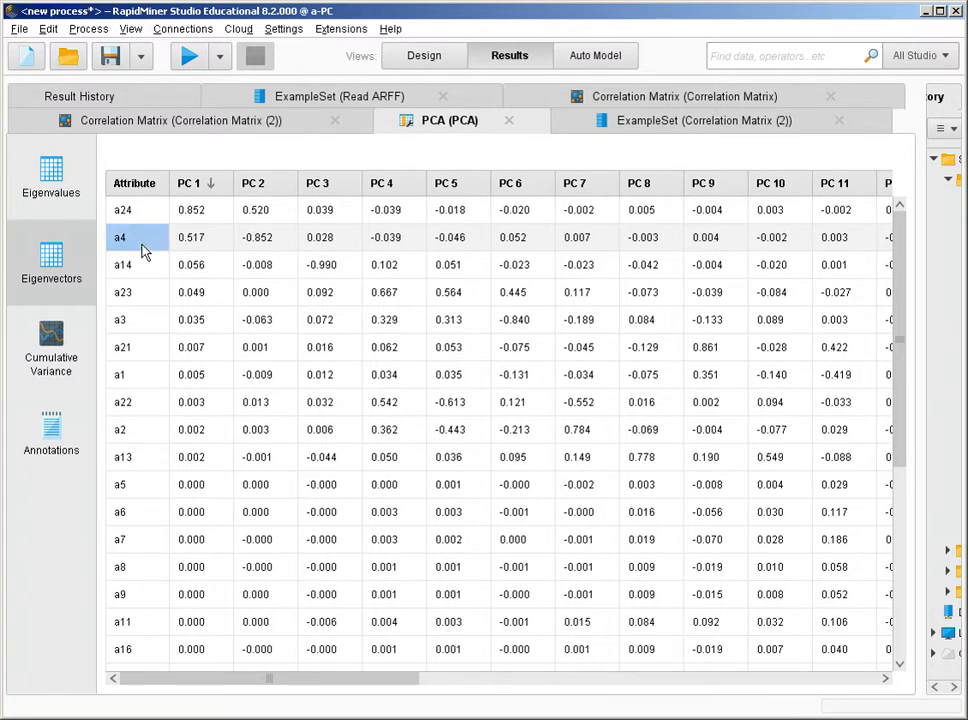
Examine the minimum, maximum and average statistics of the Read ARFF attributes, including a4 and a24, and return to the process design
click(331, 96)
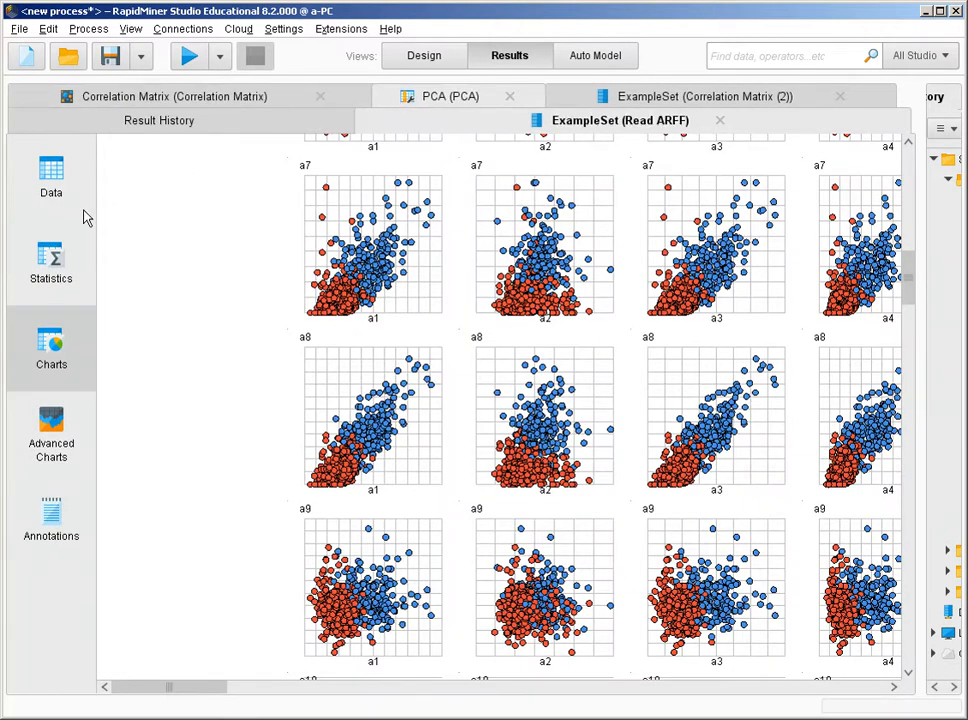
click(58, 258)
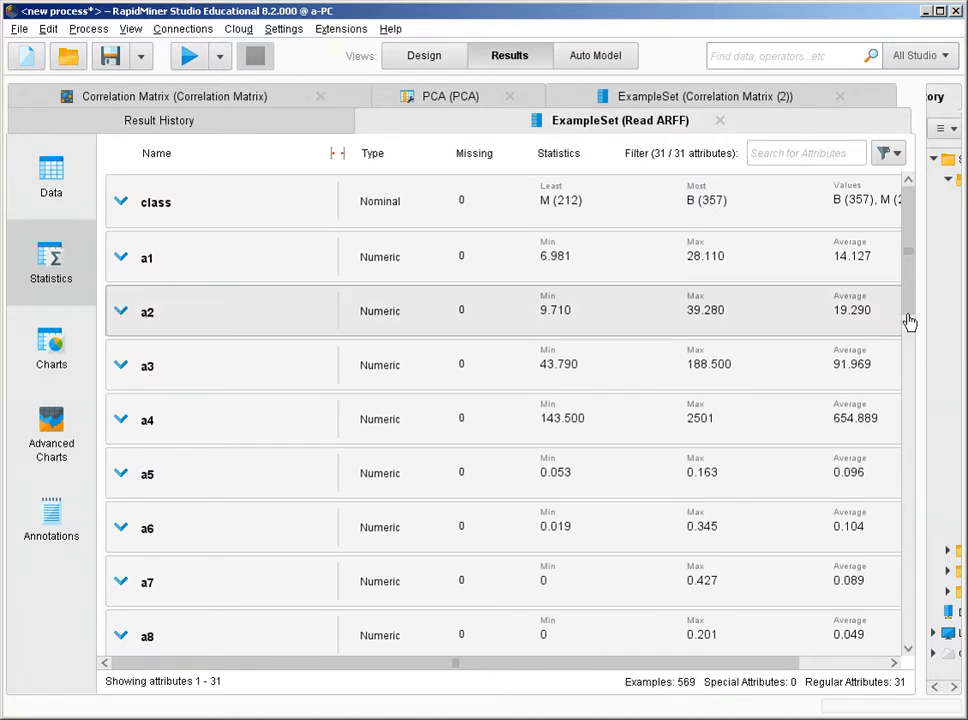
drag(914, 243, 910, 479)
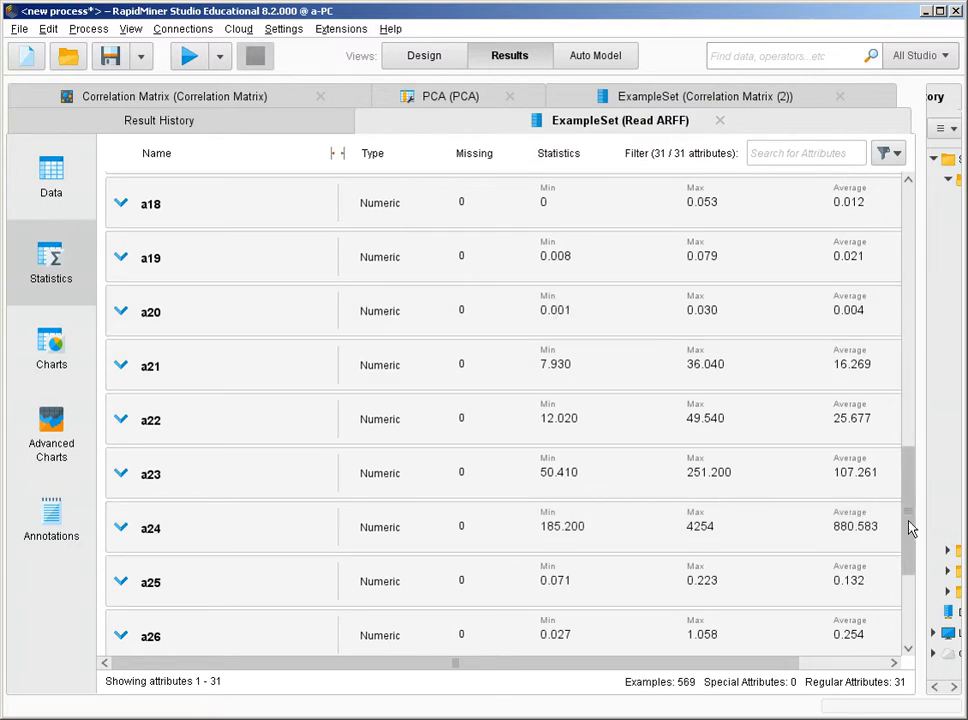
drag(910, 471, 910, 292)
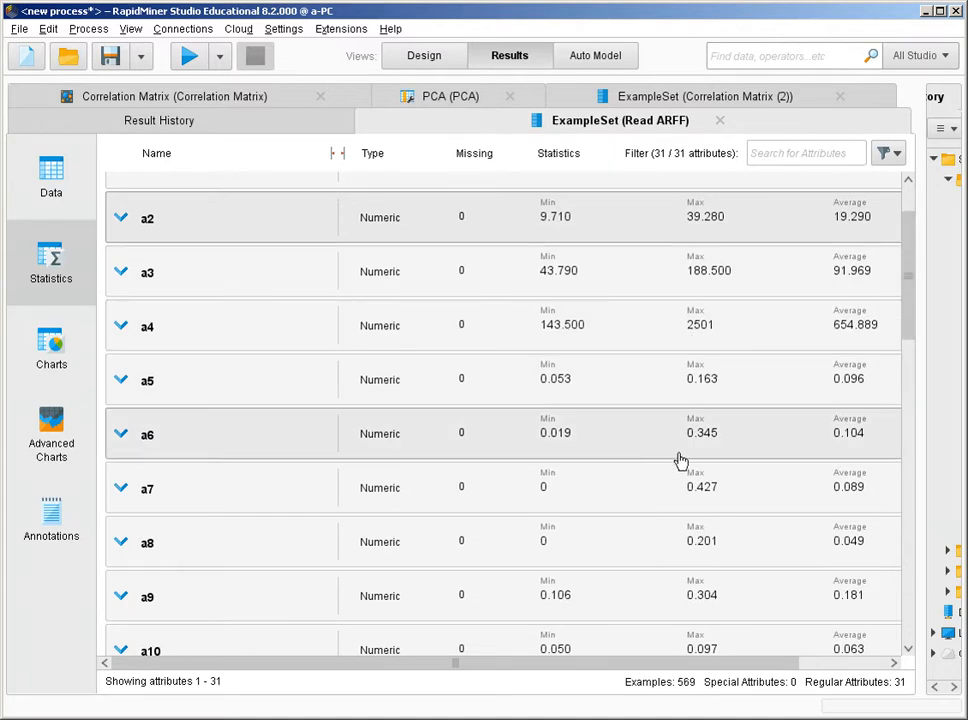
click(435, 64)
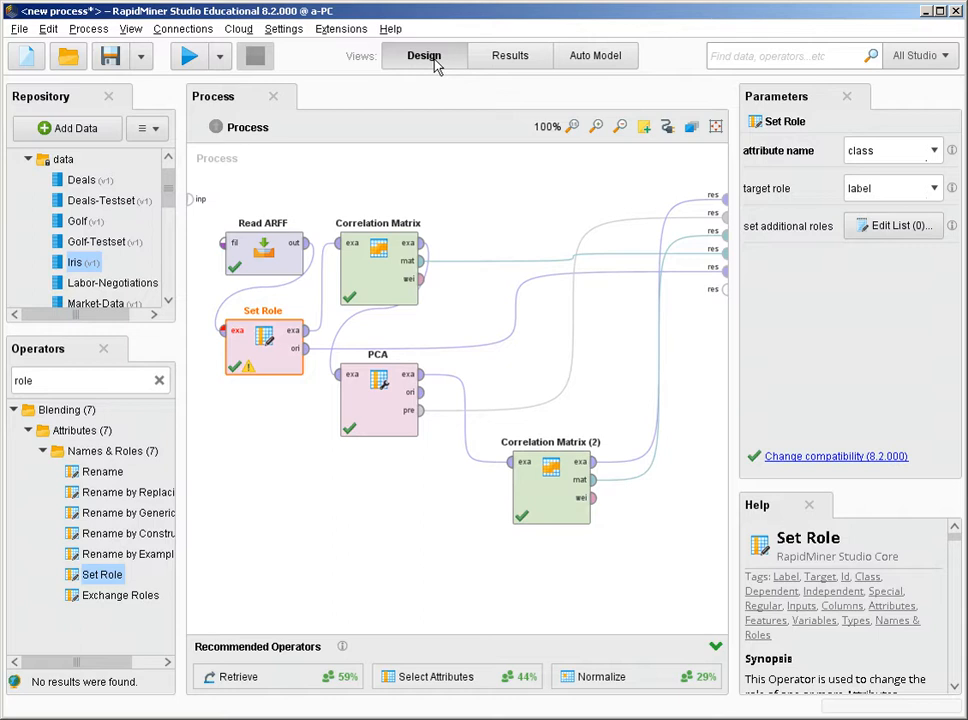
Insert a Normalize operator for all attributes between Set Role and the first Correlation Matrix, and run the process
click(159, 380)
text(nor)
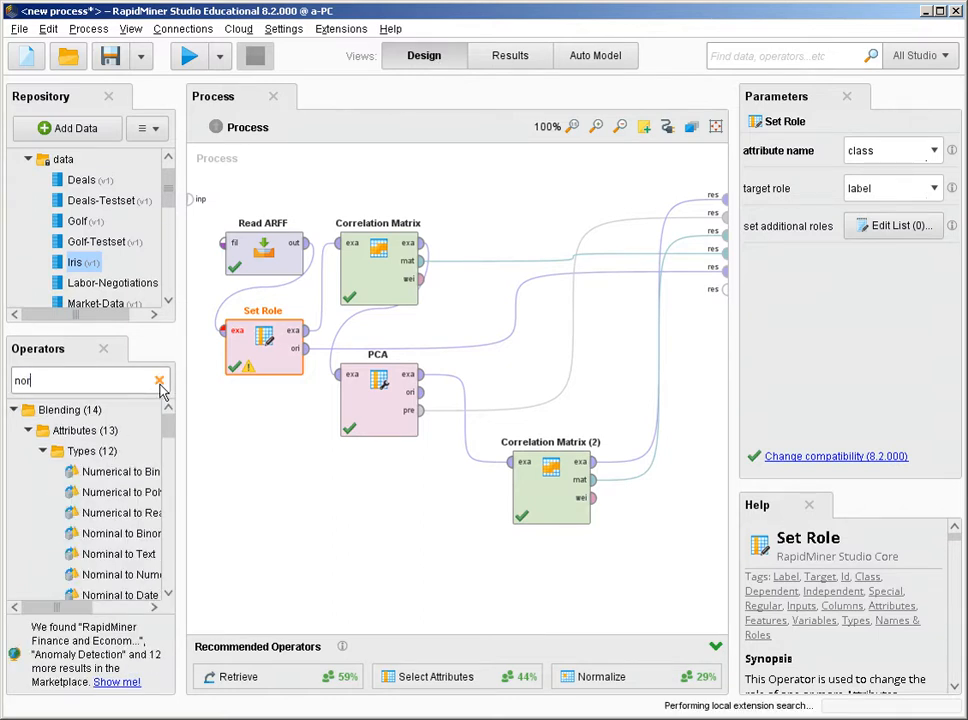
drag(100, 450, 267, 474)
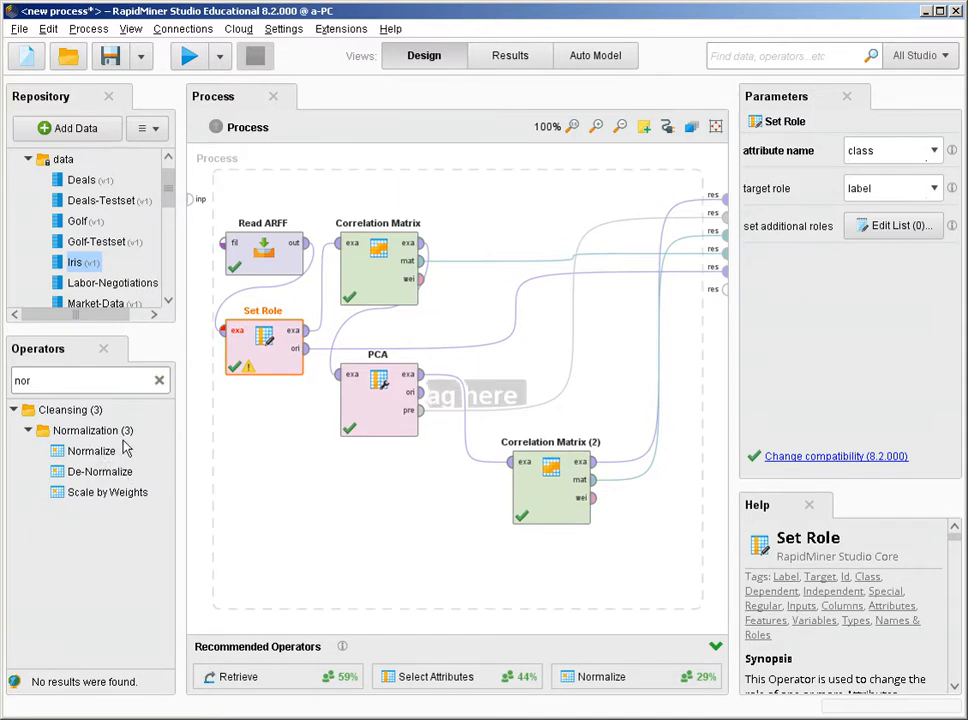
drag(108, 450, 322, 318)
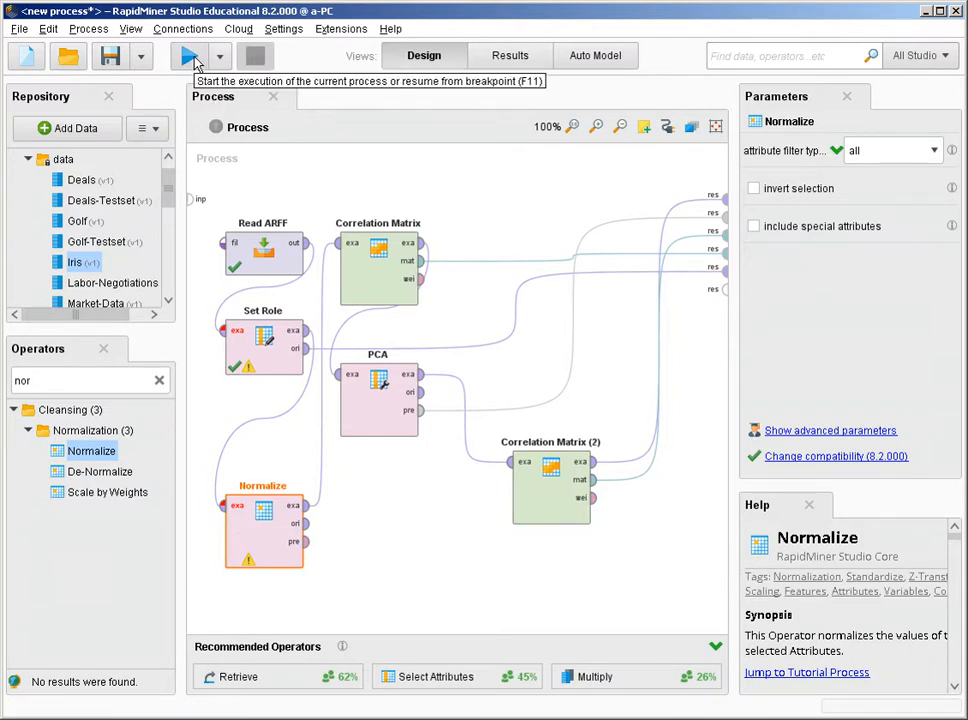
click(192, 58)
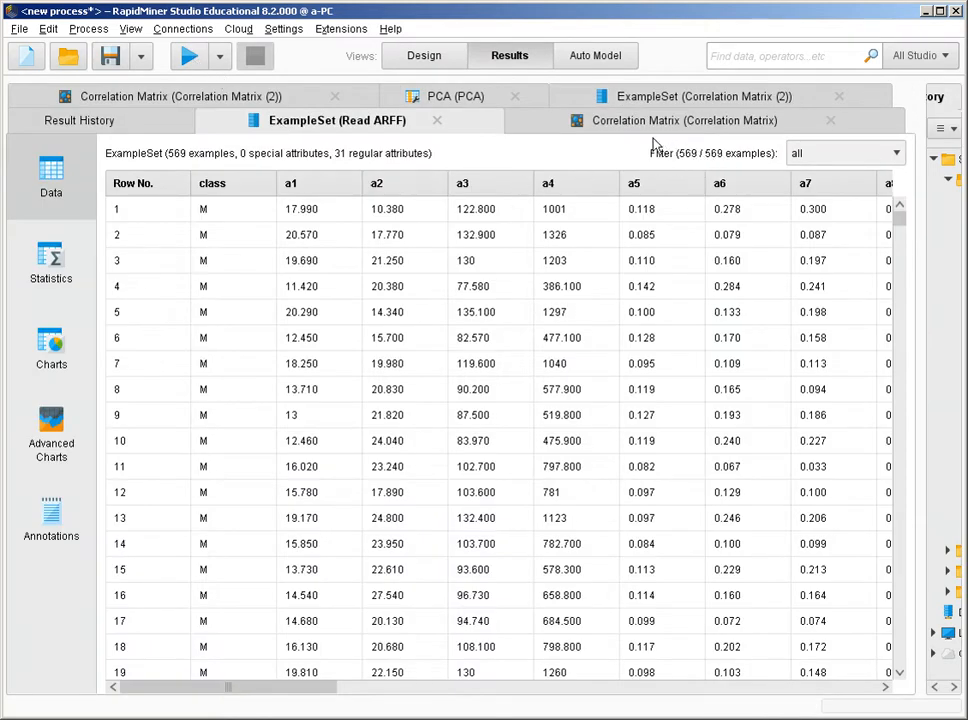
Examine the cumulative variance of the components in the PCA eigenvalues table, and return to the process design
click(447, 100)
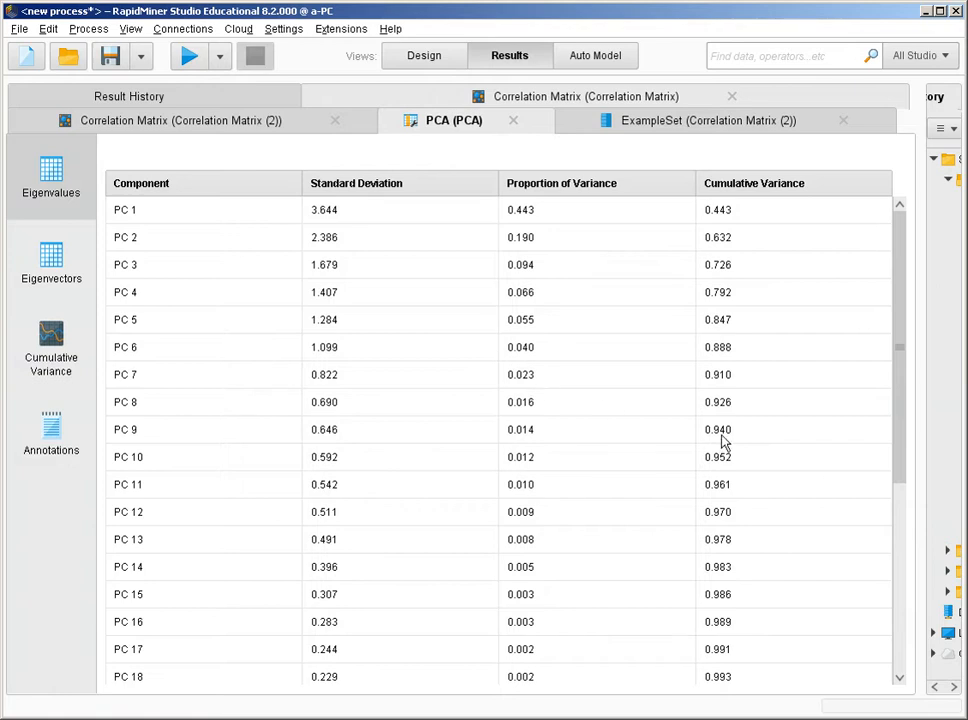
scroll(790, 470, down, 1)
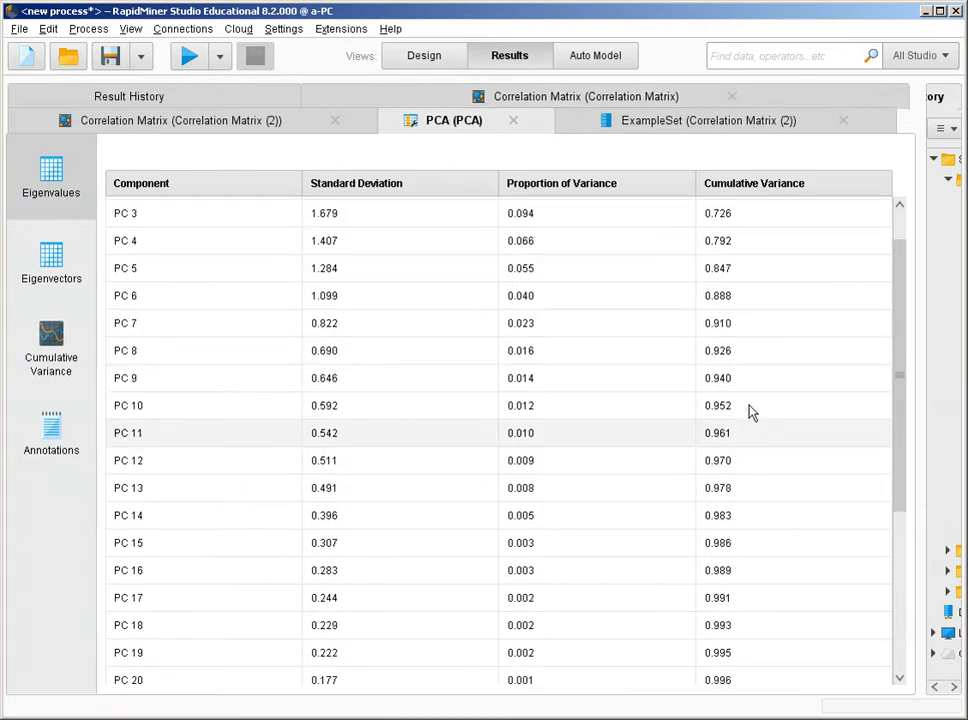
scroll(738, 350, up, 1)
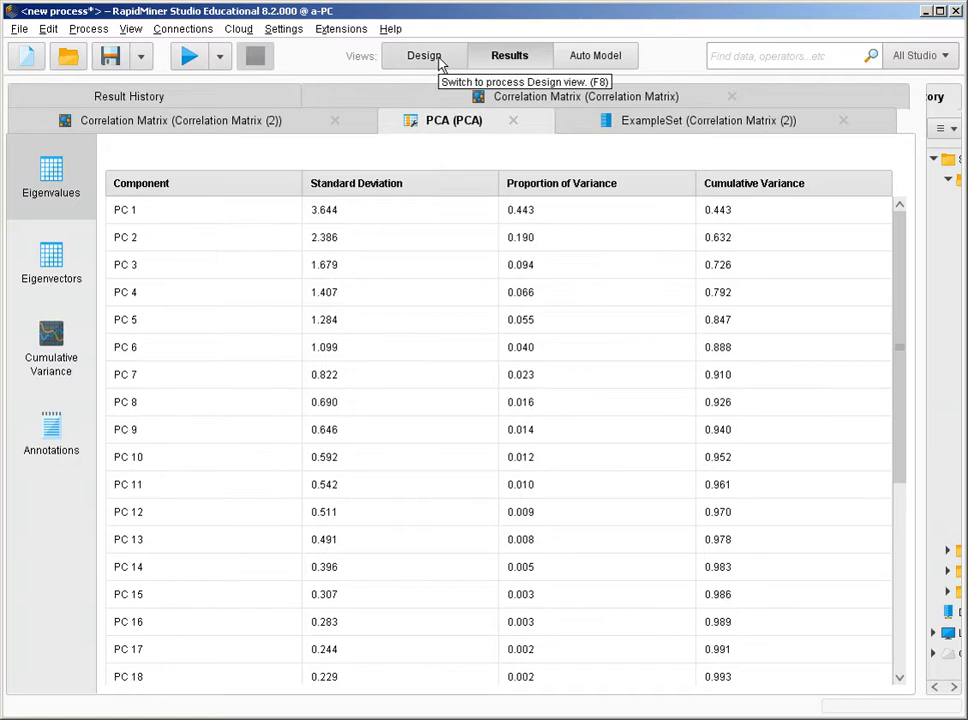
click(424, 56)
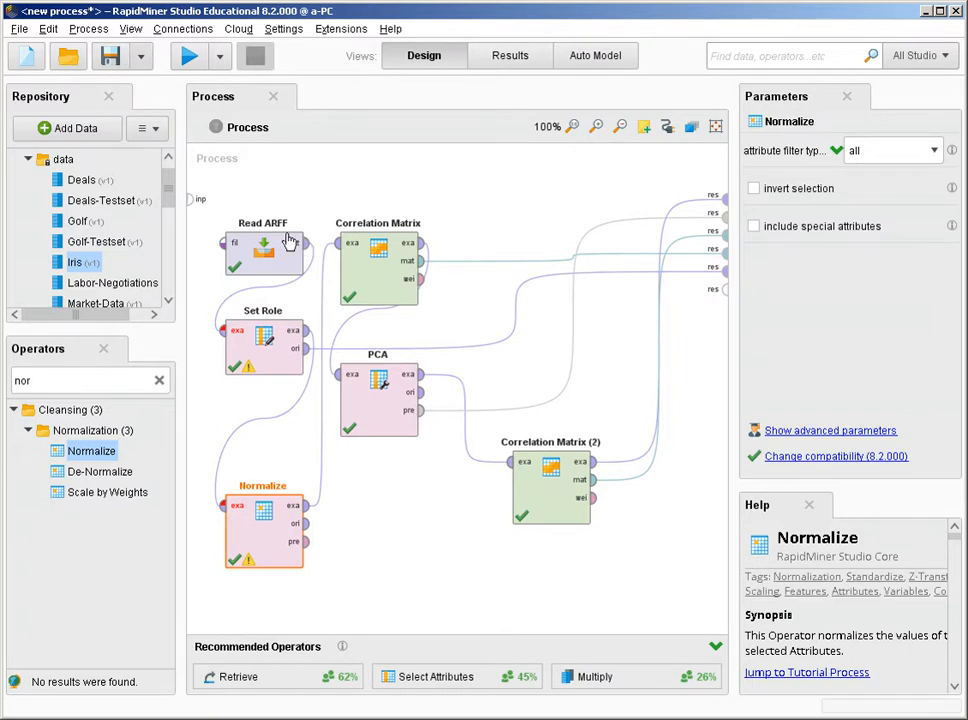
Delete all operators from the process and add the Iris data set, connecting its output to the first result port
drag(210, 213, 632, 610)
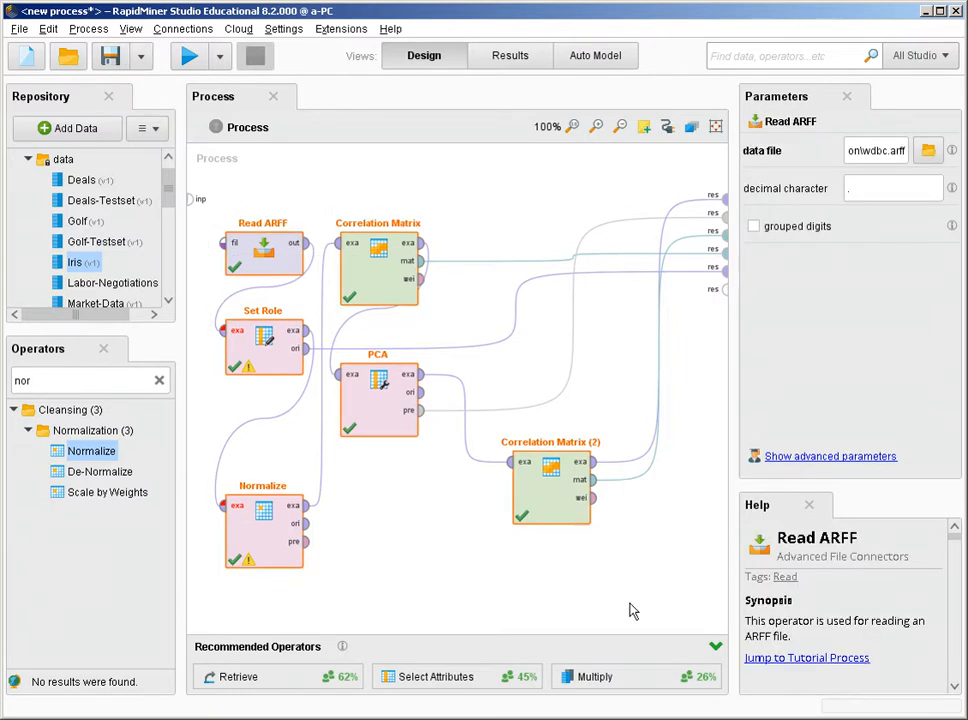
key(Delete)
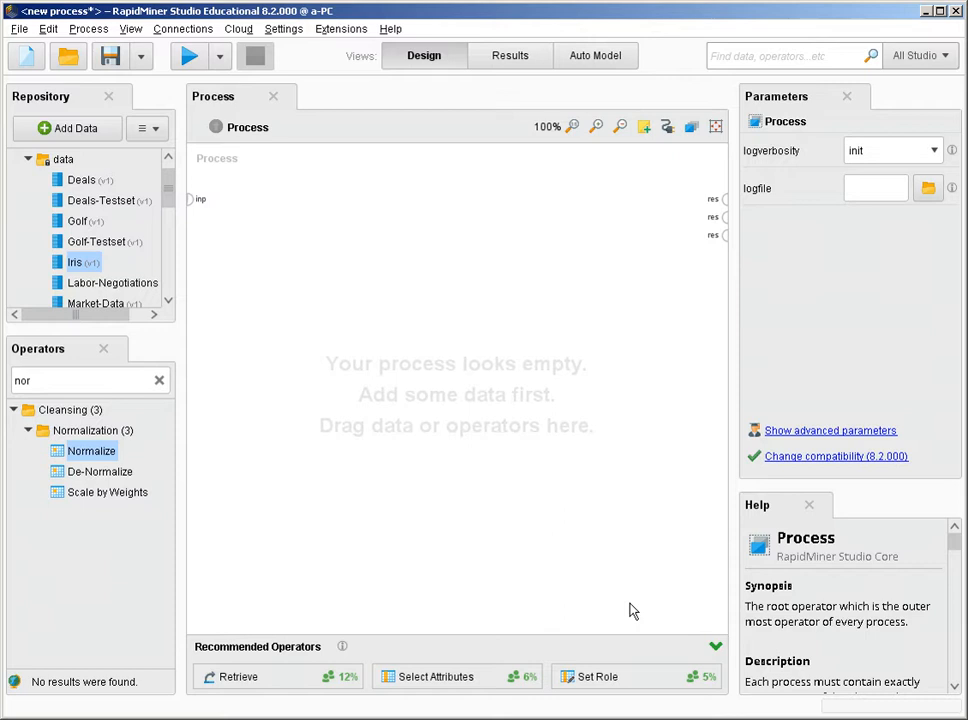
drag(88, 262, 237, 280)
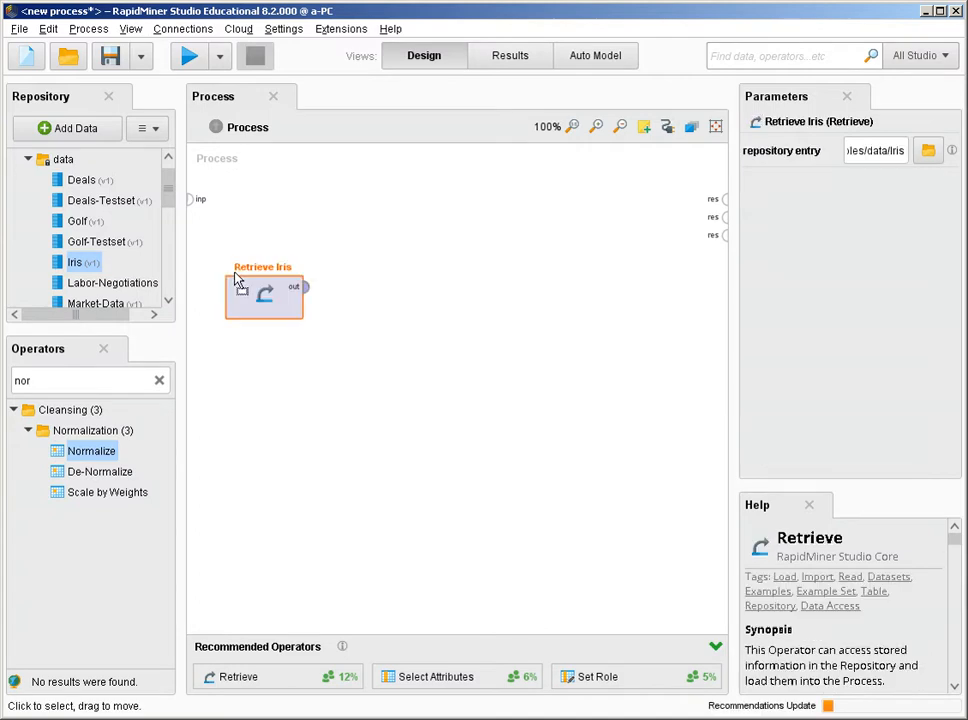
click(307, 287)
click(724, 199)
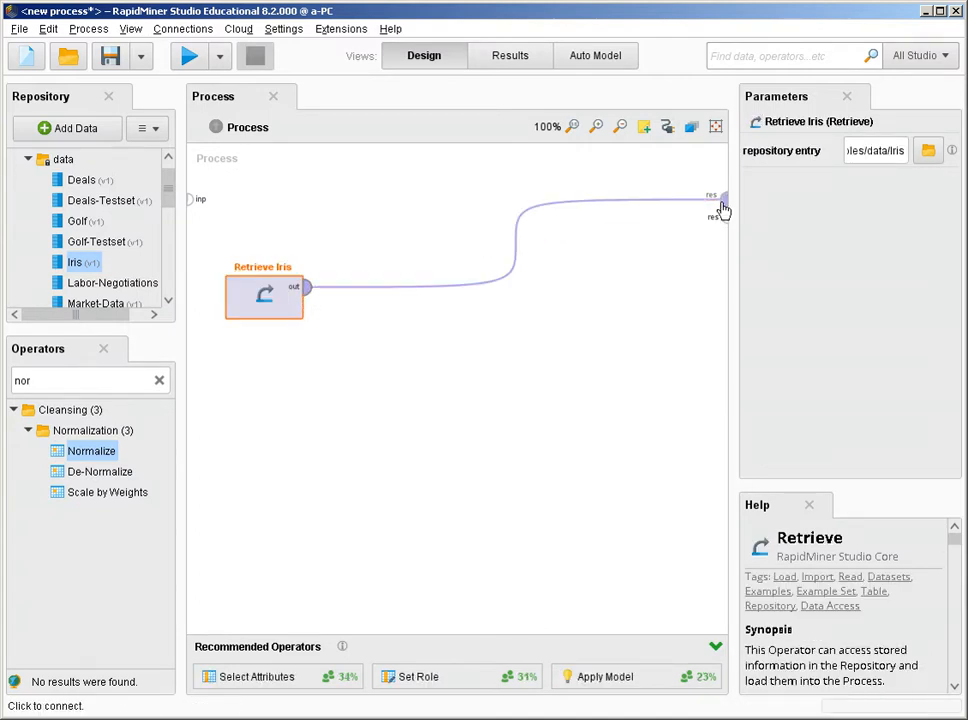
click(159, 382)
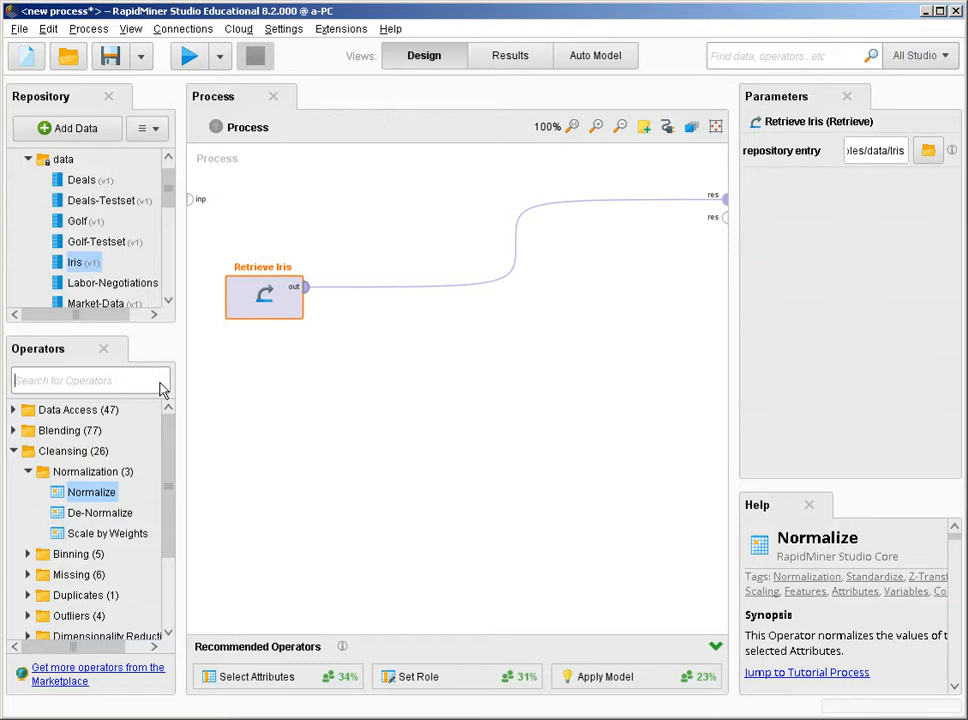
text(bi)
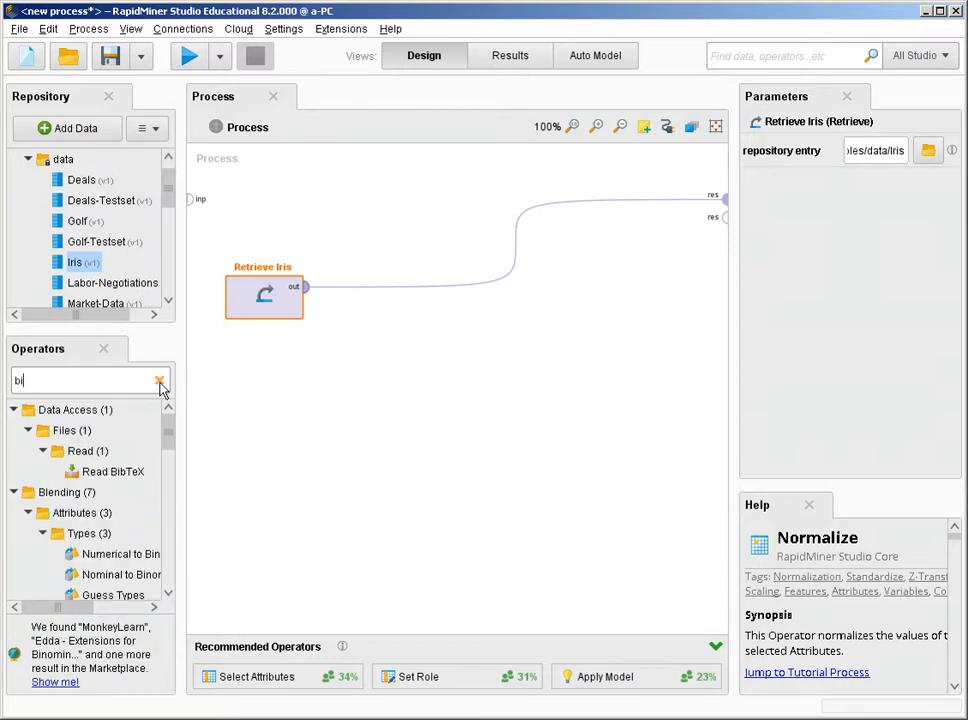
text(n)
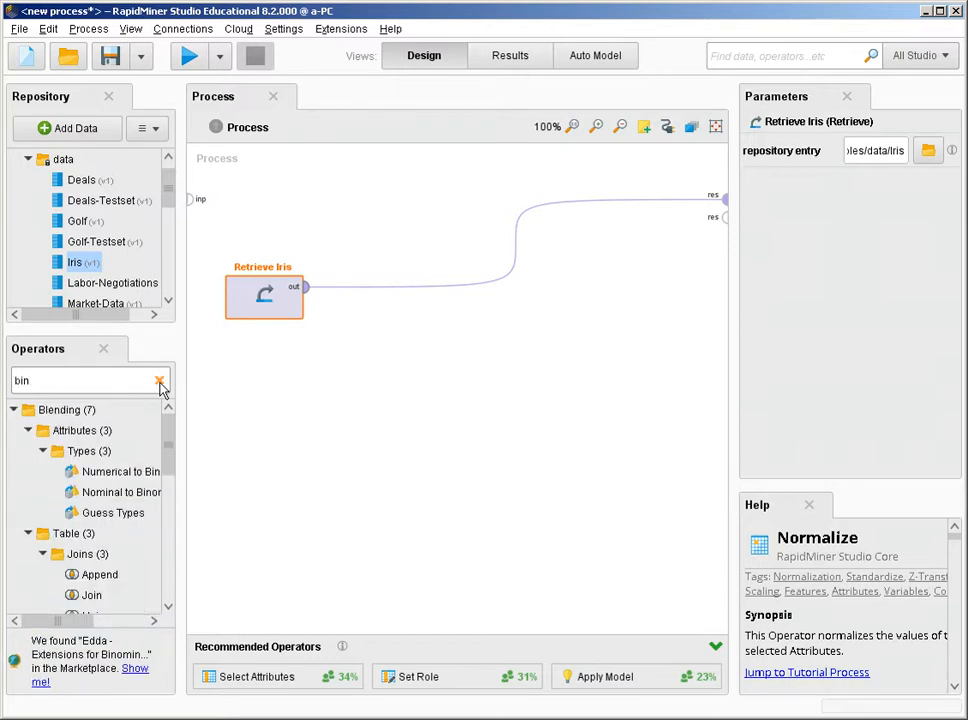
Insert a Discretize by Binning operator after Retrieve Iris with the number of bins set to 5, and run the process
click(160, 382)
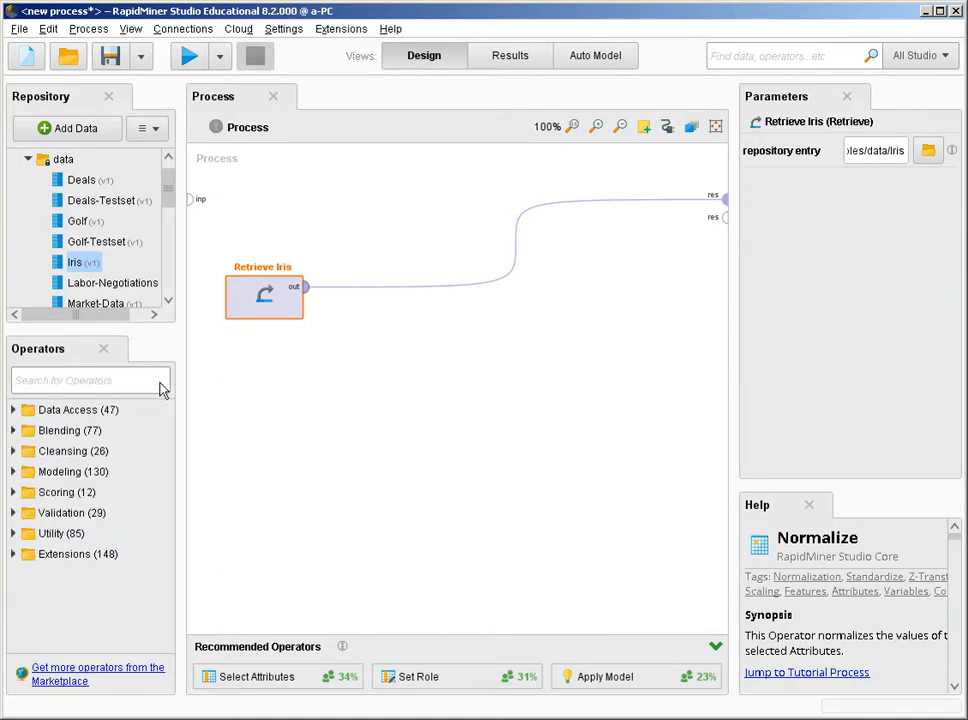
text(discr)
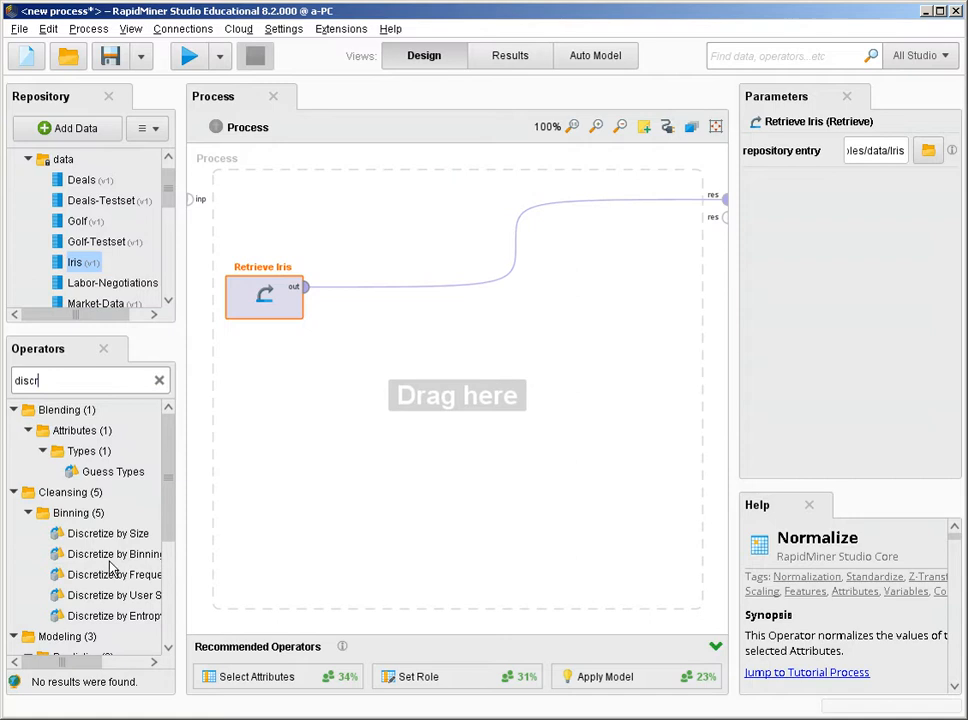
drag(108, 554, 374, 290)
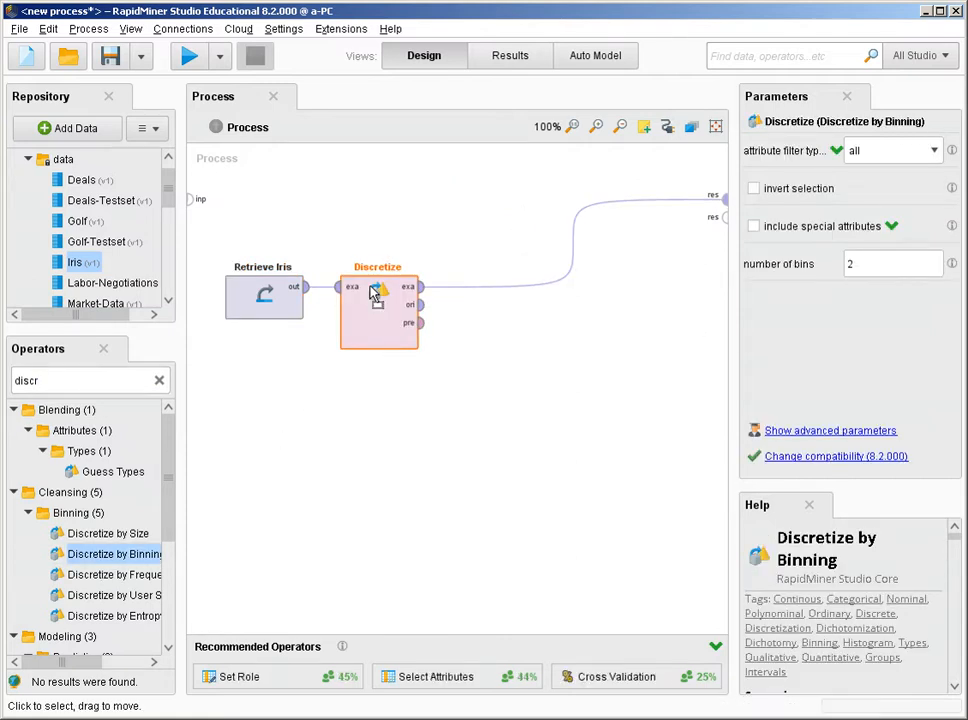
click(873, 268)
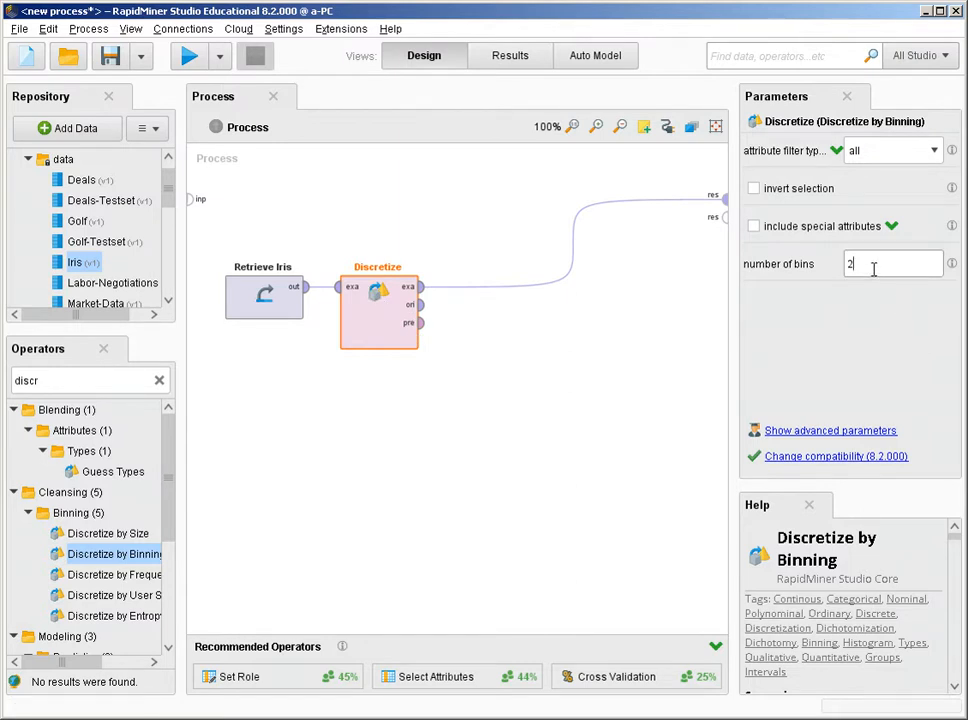
key(BackSpace)
text(5)
click(189, 60)
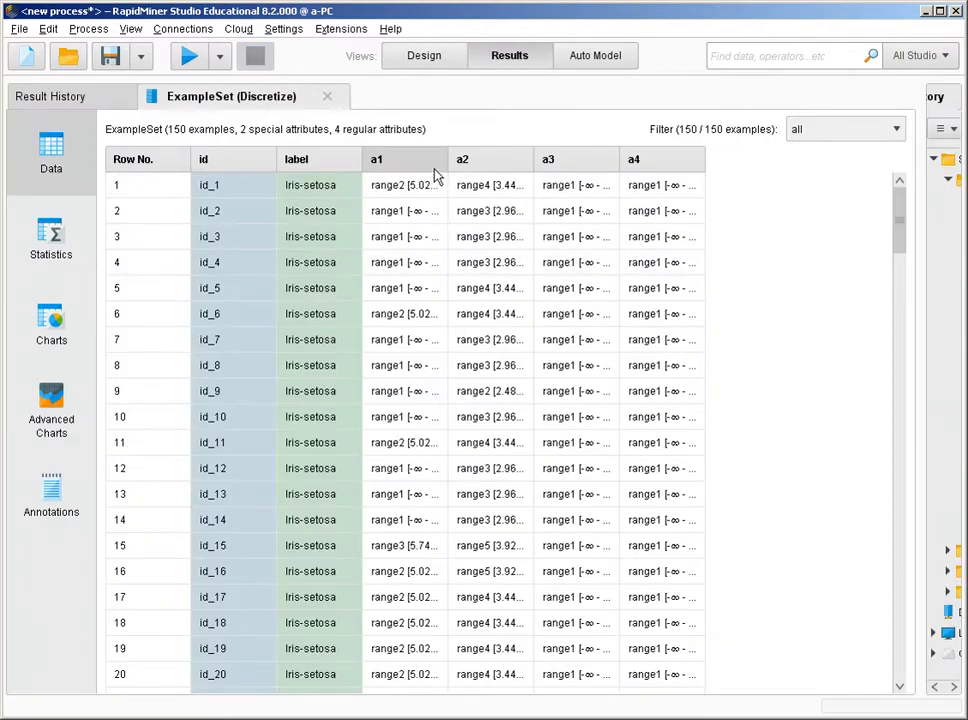
Examine the value ranges of a1 and the statistics charts of discretized attributes a1 to a4, and return to the process design
drag(448, 159, 567, 160)
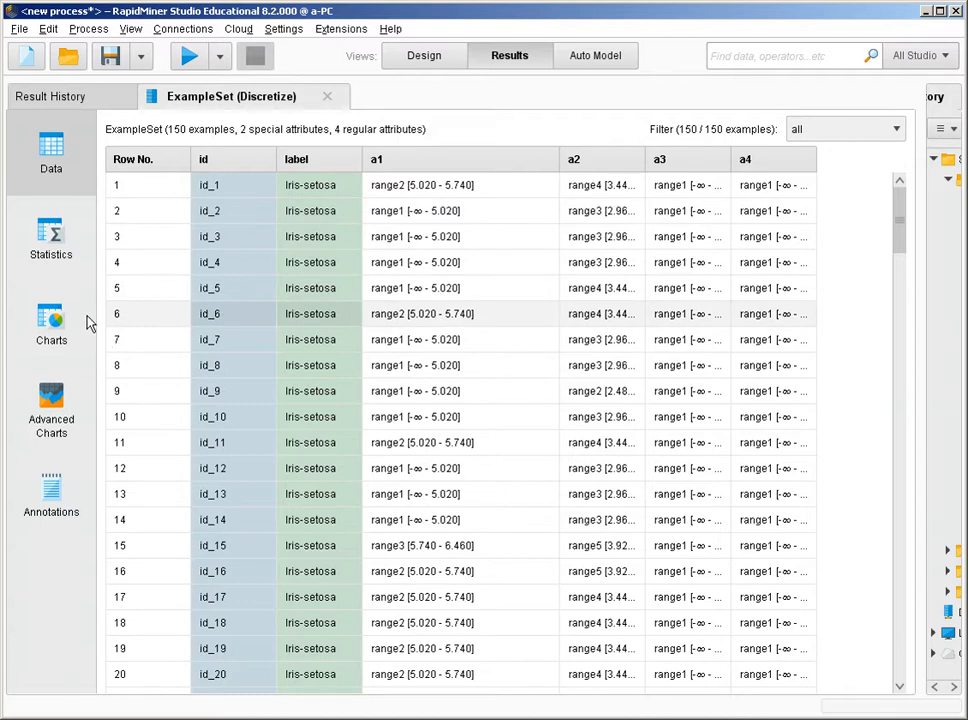
click(55, 245)
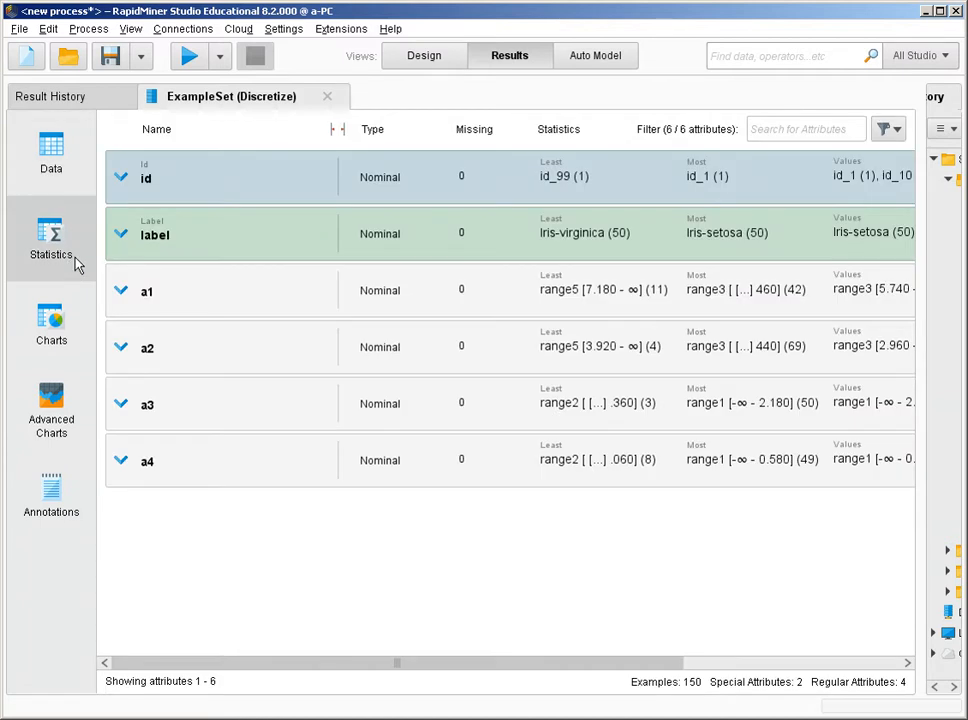
click(174, 294)
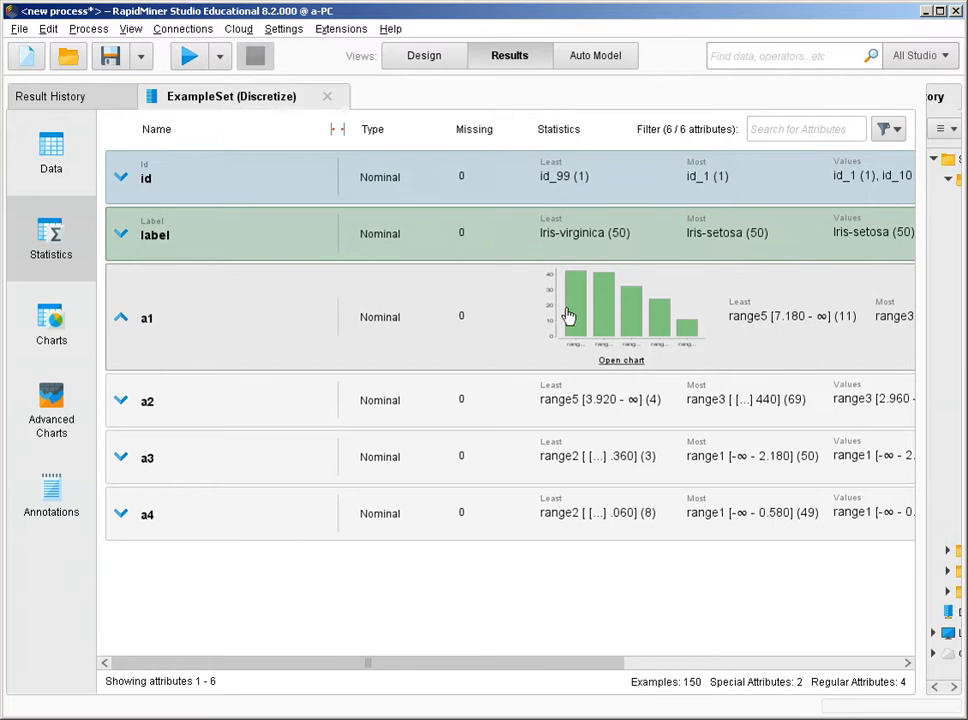
click(164, 412)
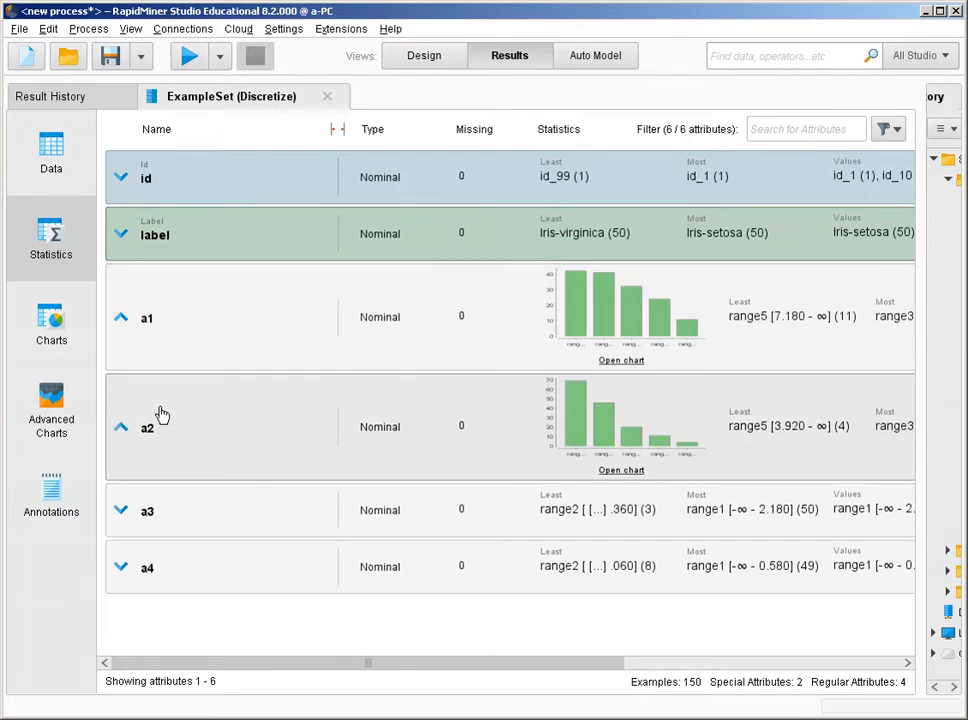
click(195, 520)
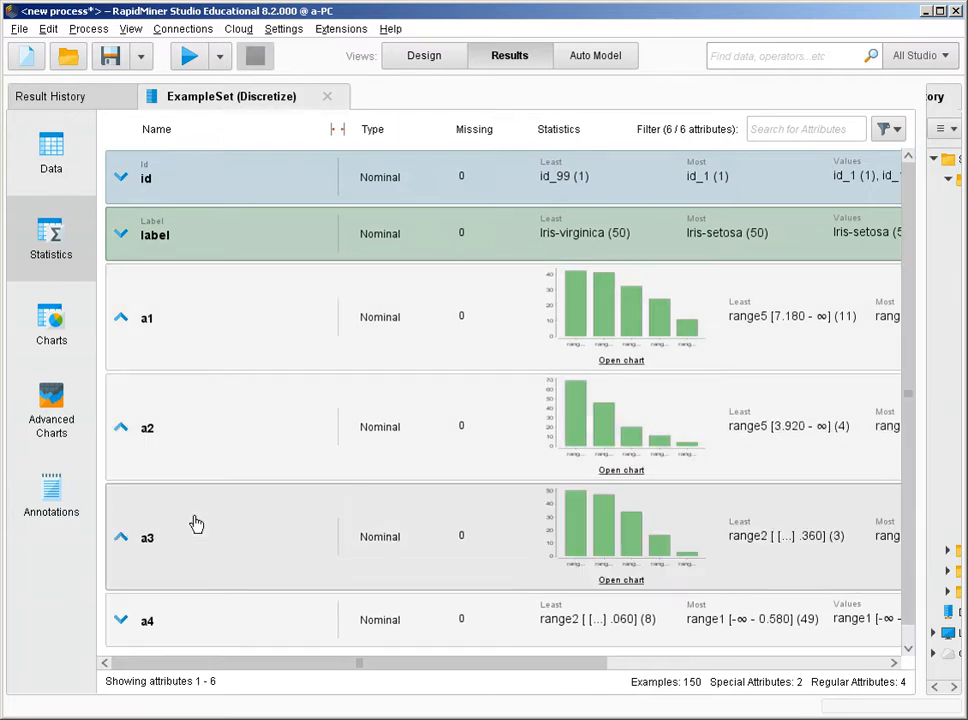
click(242, 612)
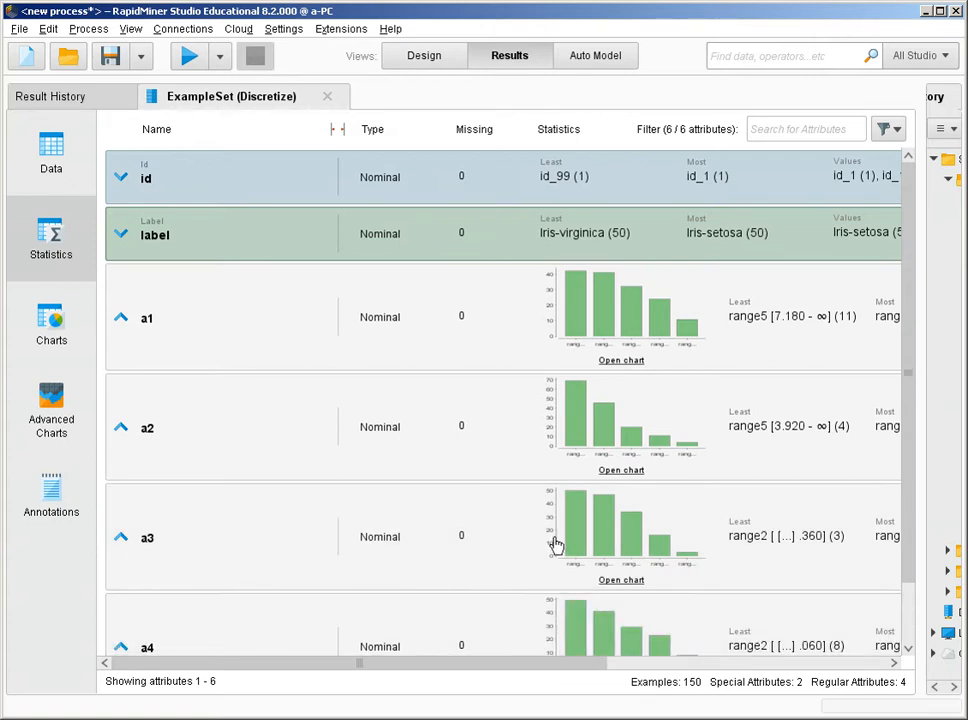
scroll(553, 543, down, 2)
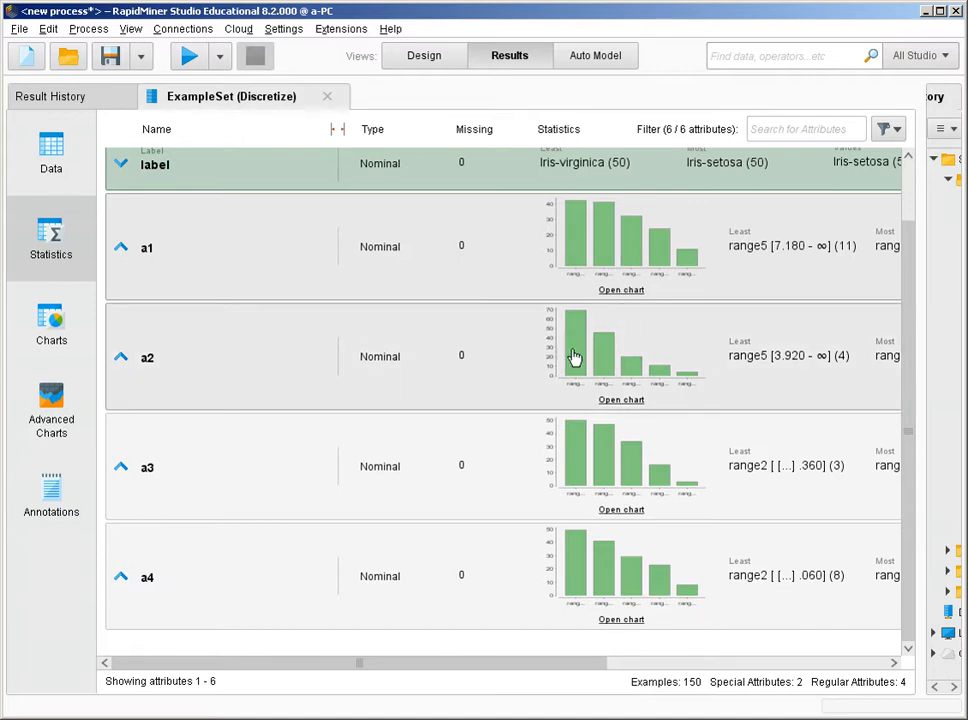
click(409, 57)
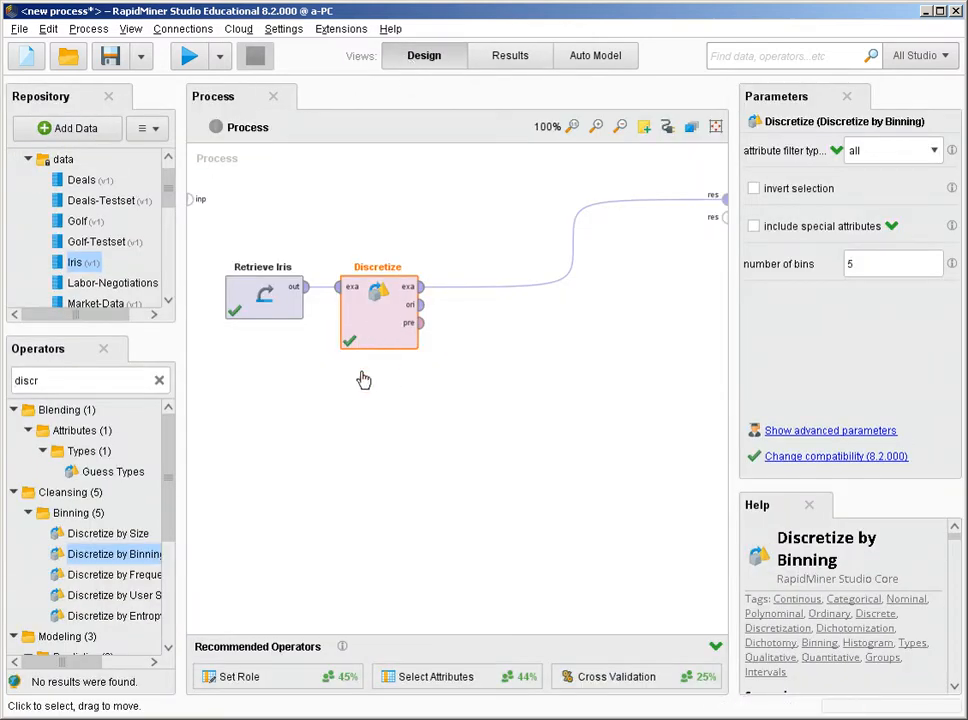
Add a Discretize by Frequency operator with 5 bins, fed by the first Discretize operator's original output and connected to the second result port
drag(115, 554, 361, 401)
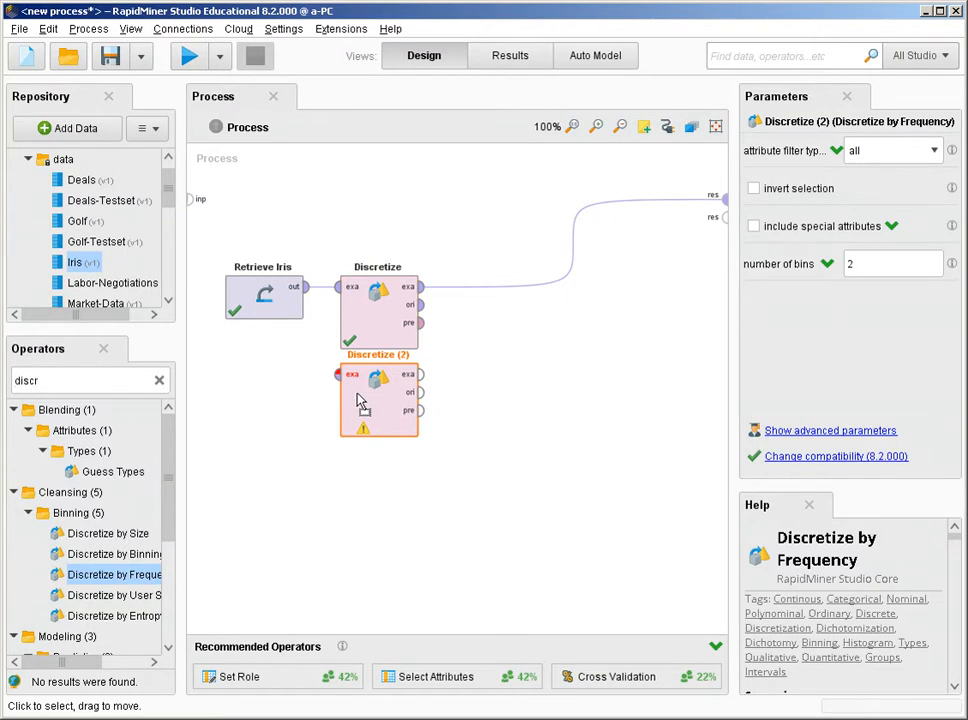
mouse_move(427, 311)
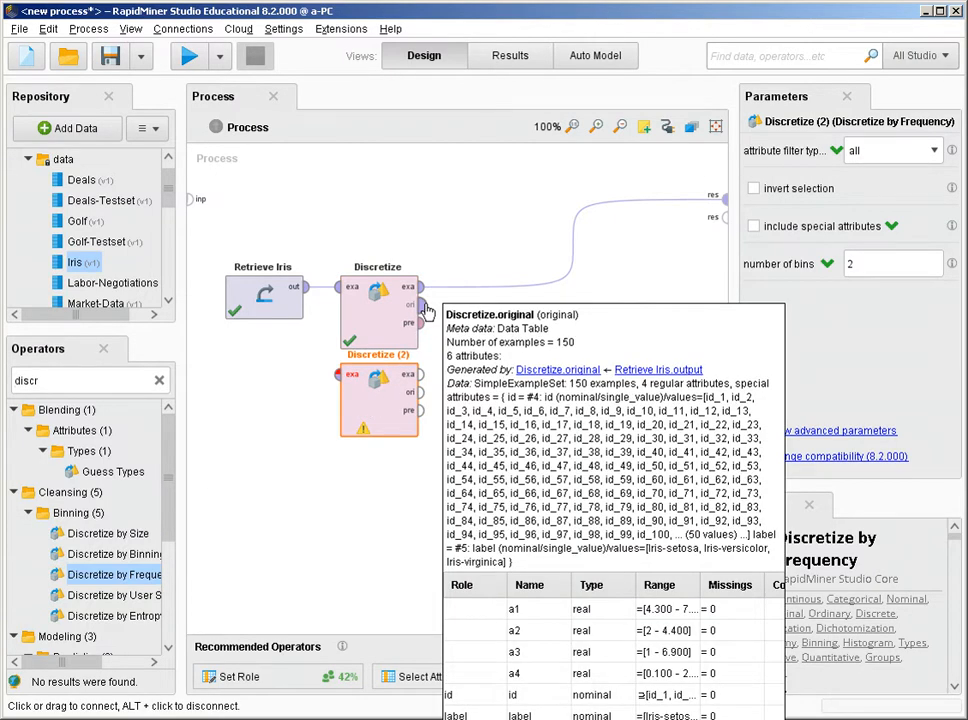
click(423, 306)
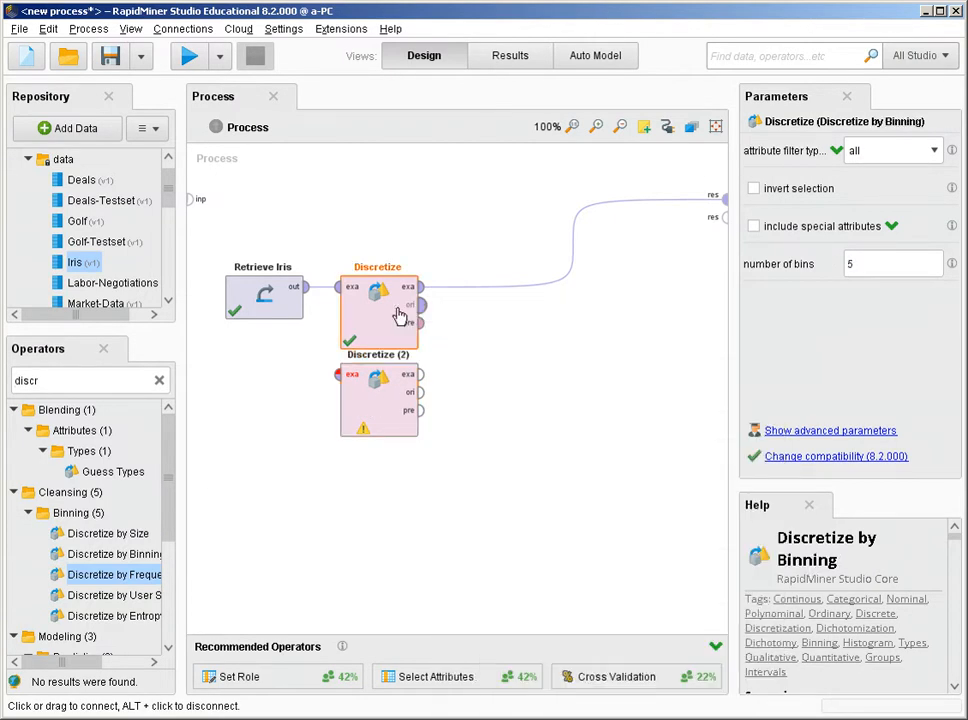
click(341, 376)
mouse_move(340, 375)
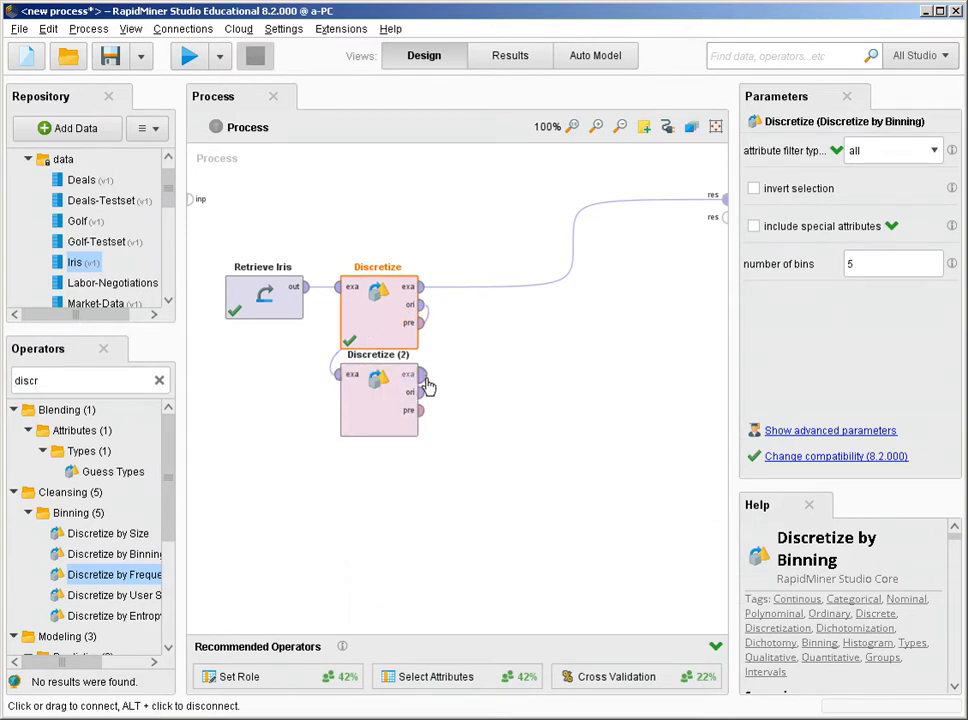
click(423, 376)
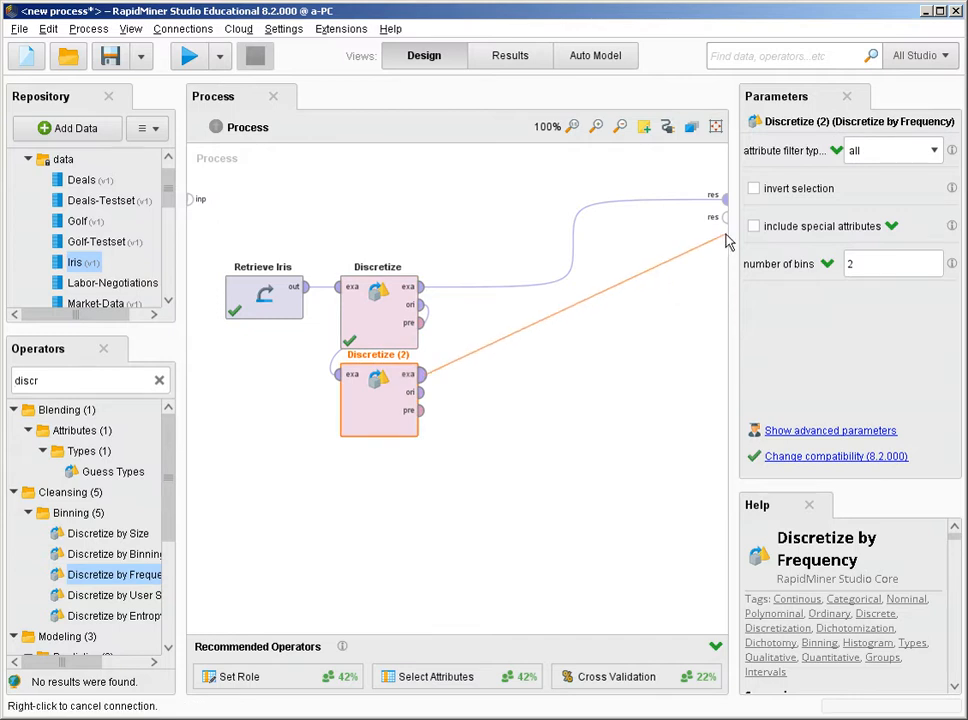
click(727, 233)
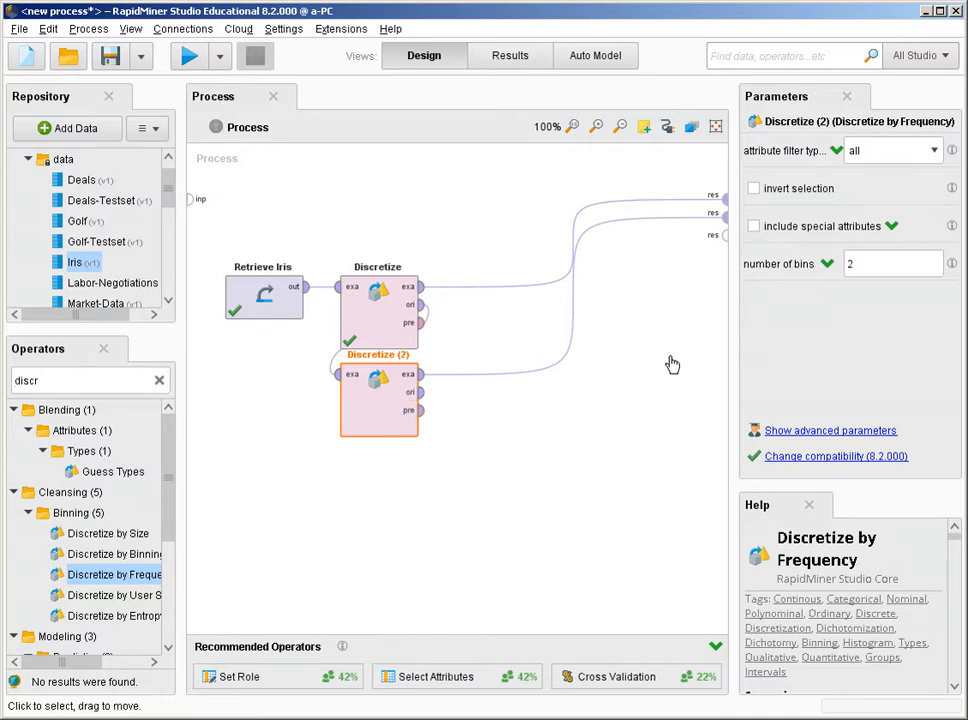
click(871, 263)
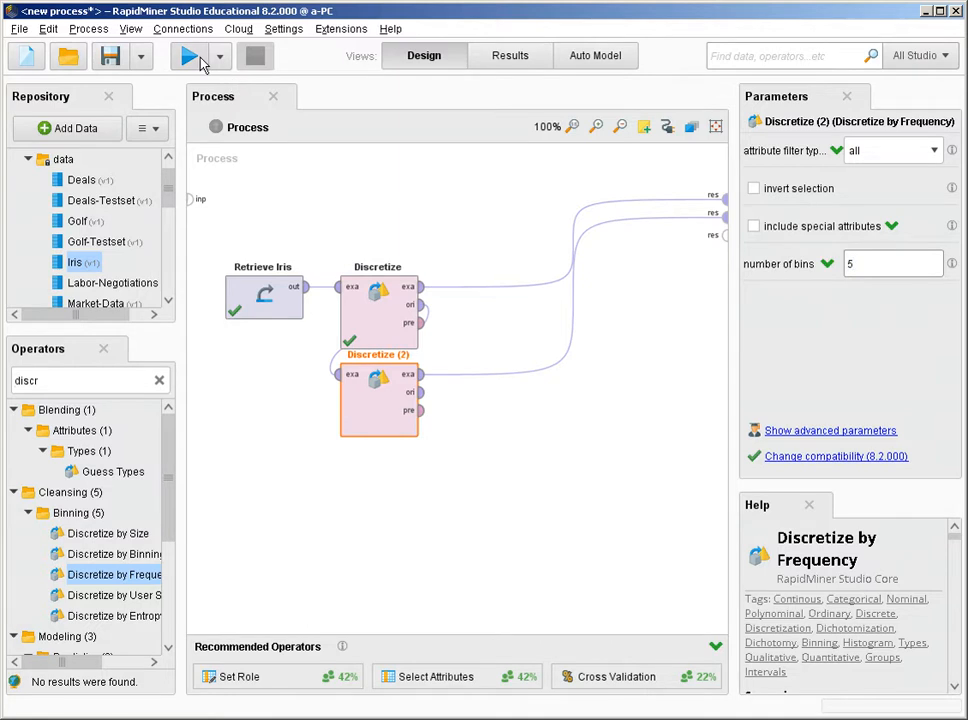
Run the process and examine the statistics charts of attributes a1 to a4 in the frequency-discretized example set
click(193, 58)
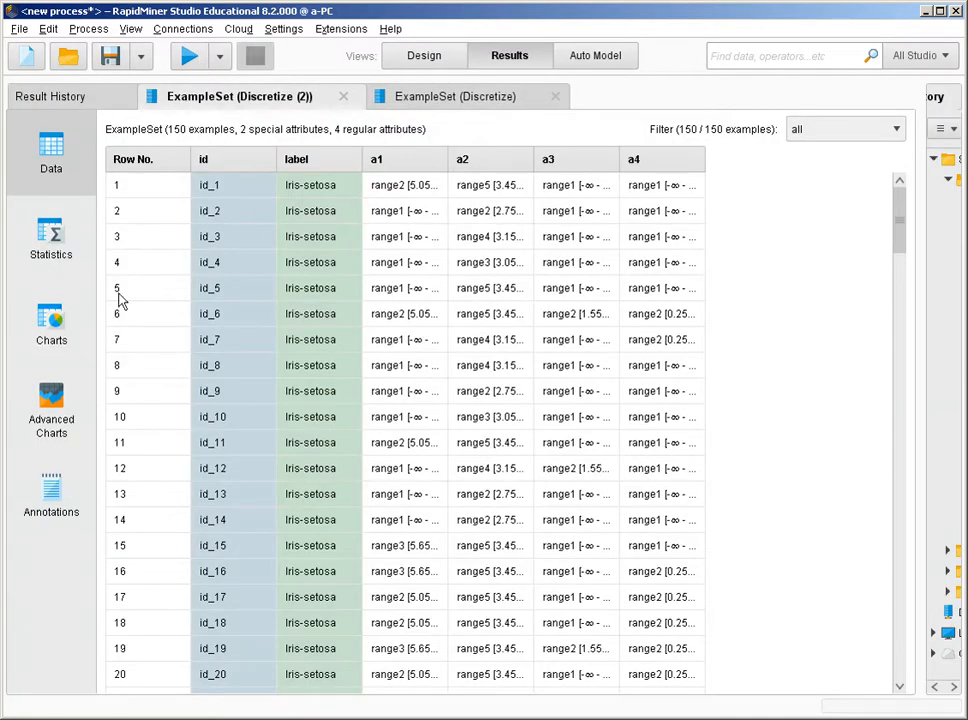
click(44, 240)
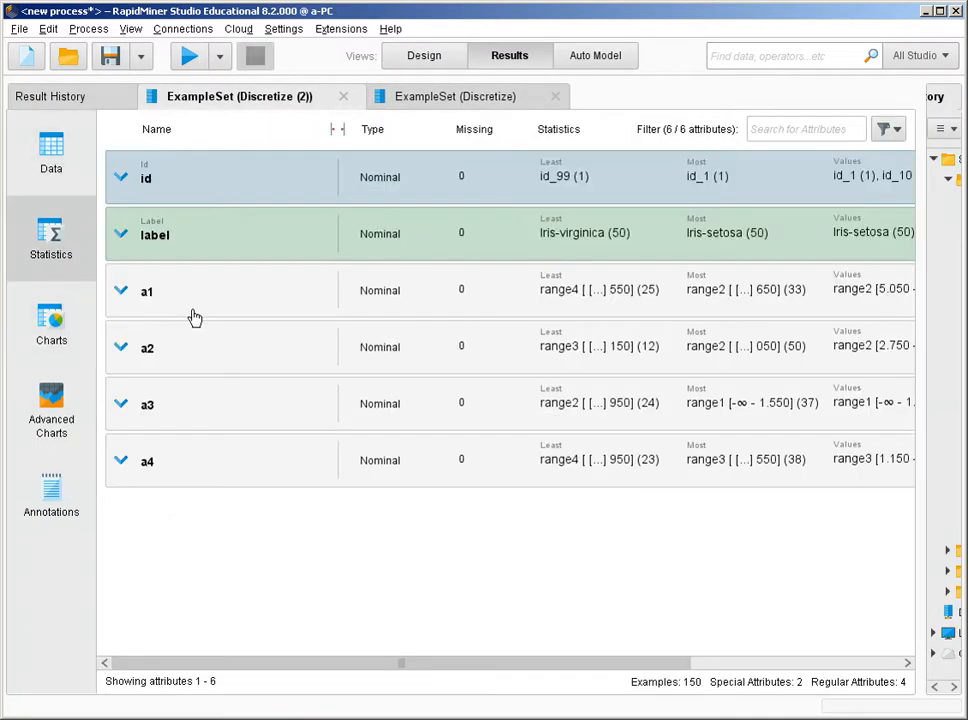
click(369, 306)
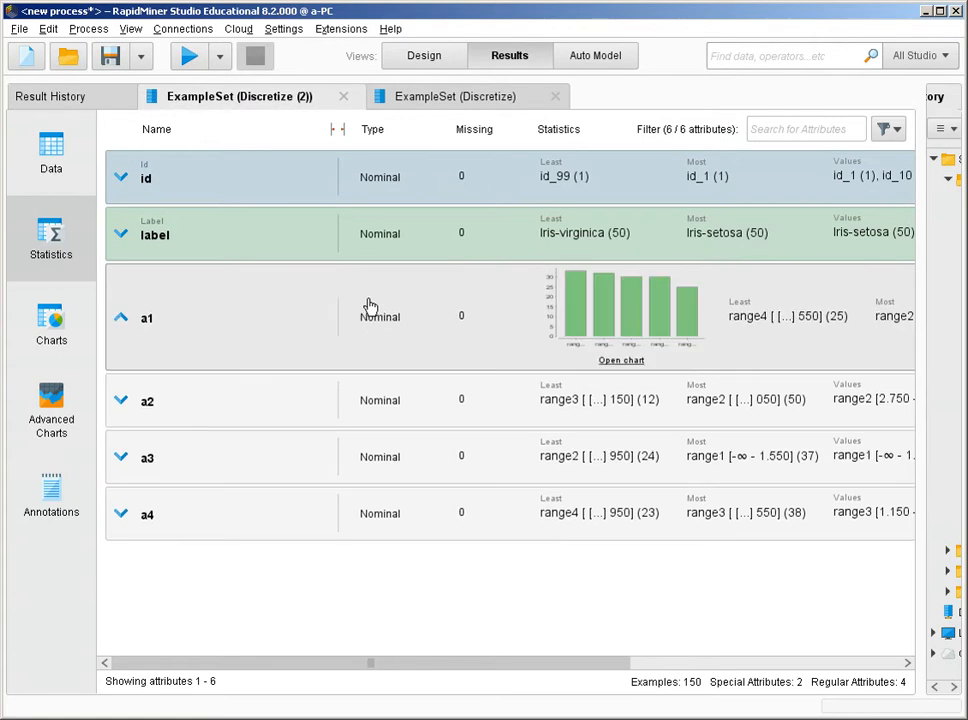
click(390, 400)
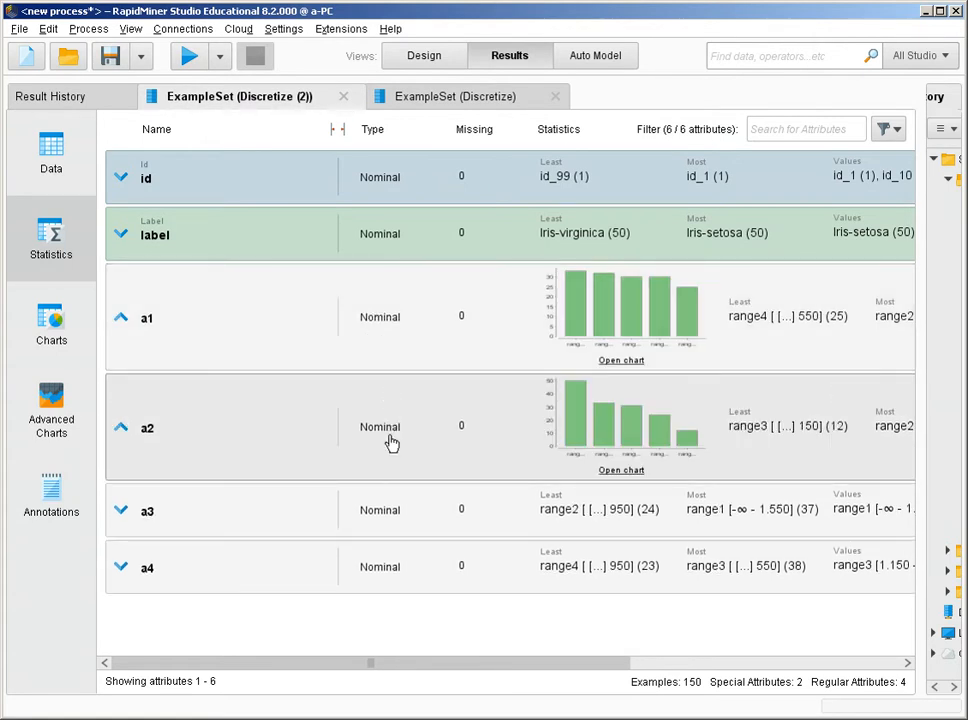
click(395, 505)
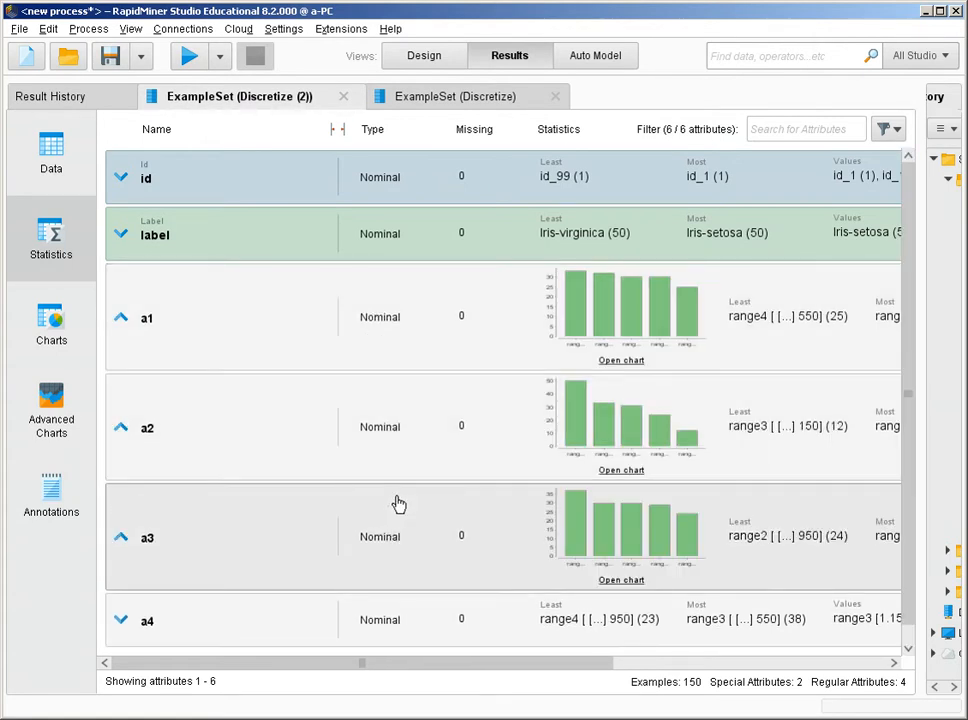
scroll(633, 402, down, 1)
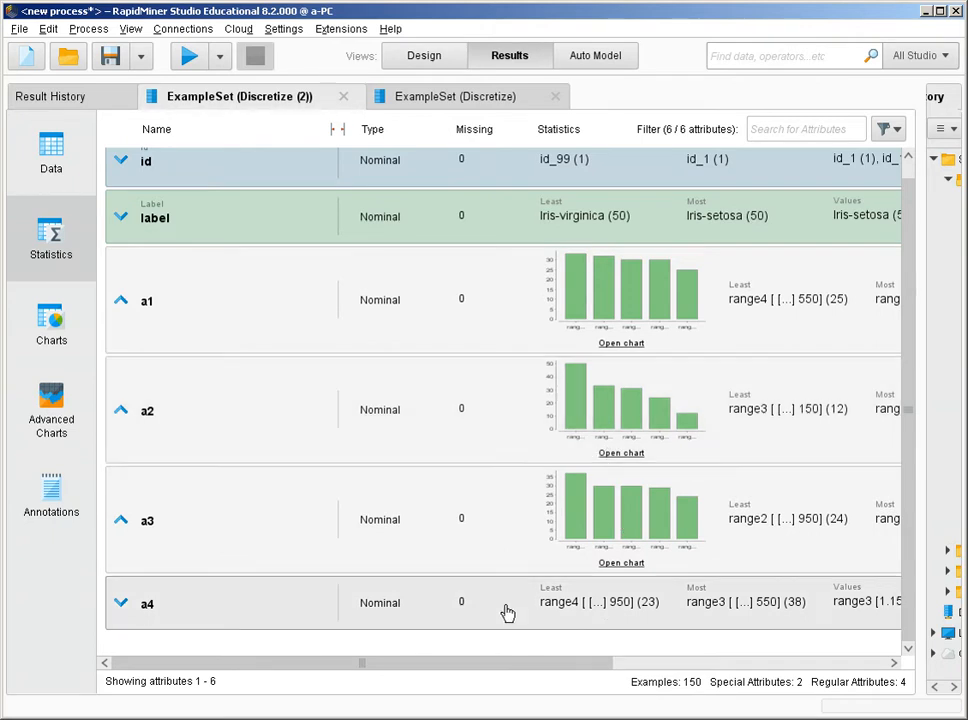
click(505, 613)
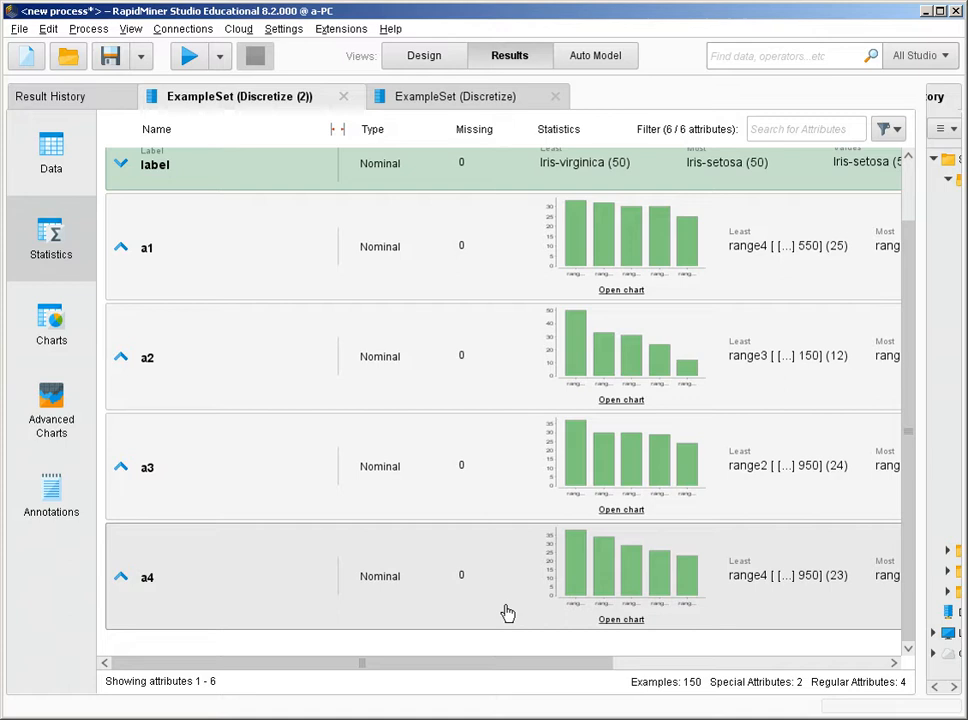
Examine the statistics charts of a1 to a3 in the binning-discretized example set for comparison, and return to the process design
click(466, 95)
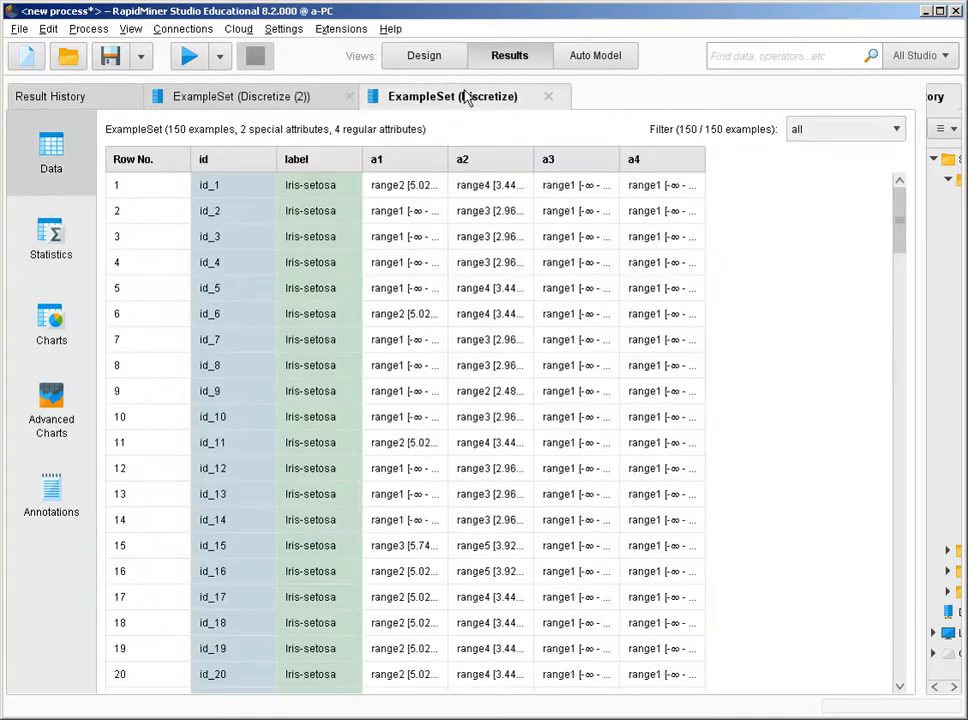
click(69, 264)
click(198, 300)
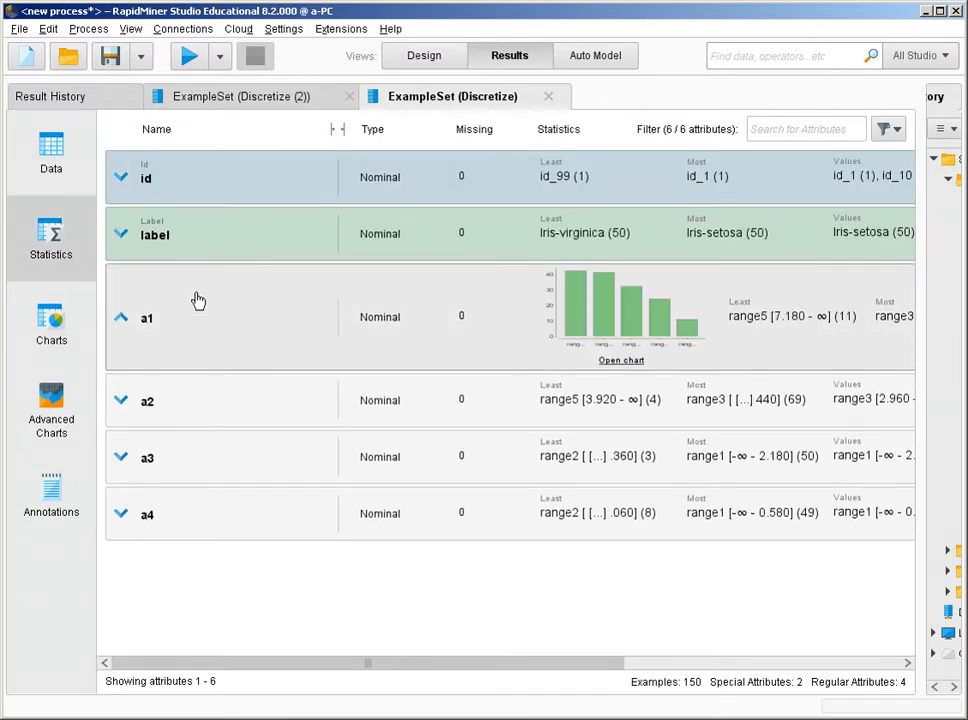
click(231, 405)
click(249, 505)
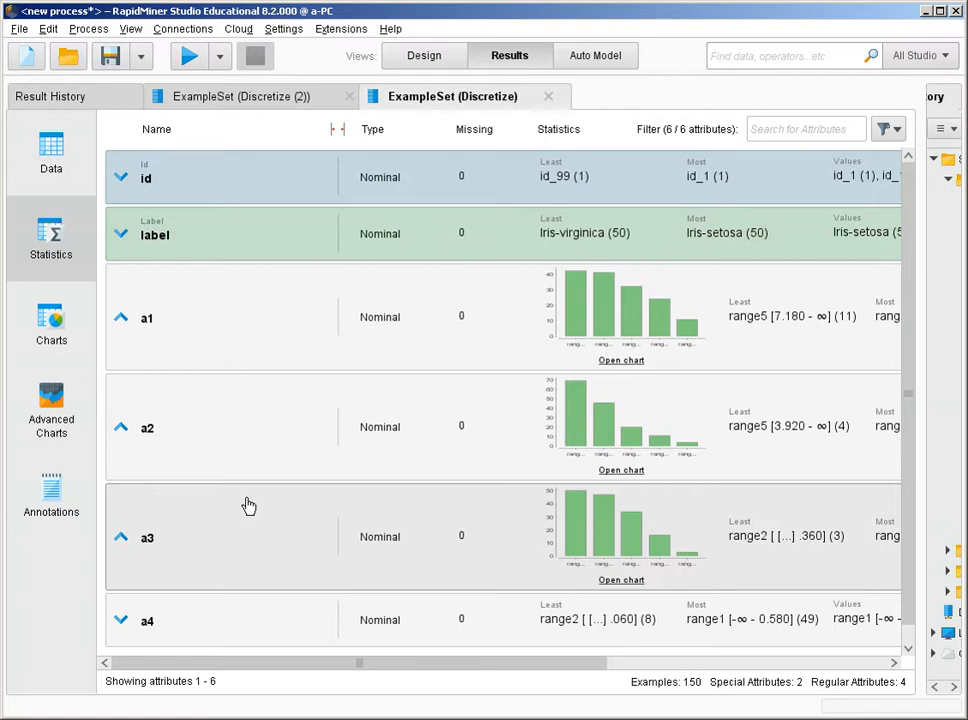
click(424, 58)
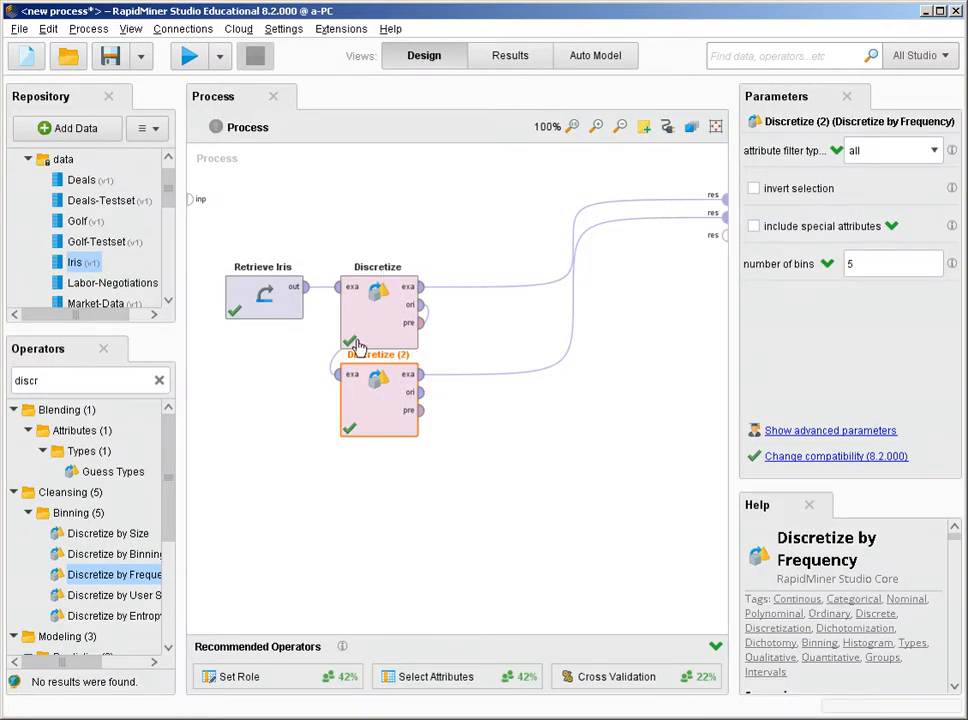
Add the Golf data set below the Iris operators and connect its output to the third result port
drag(78, 221, 252, 528)
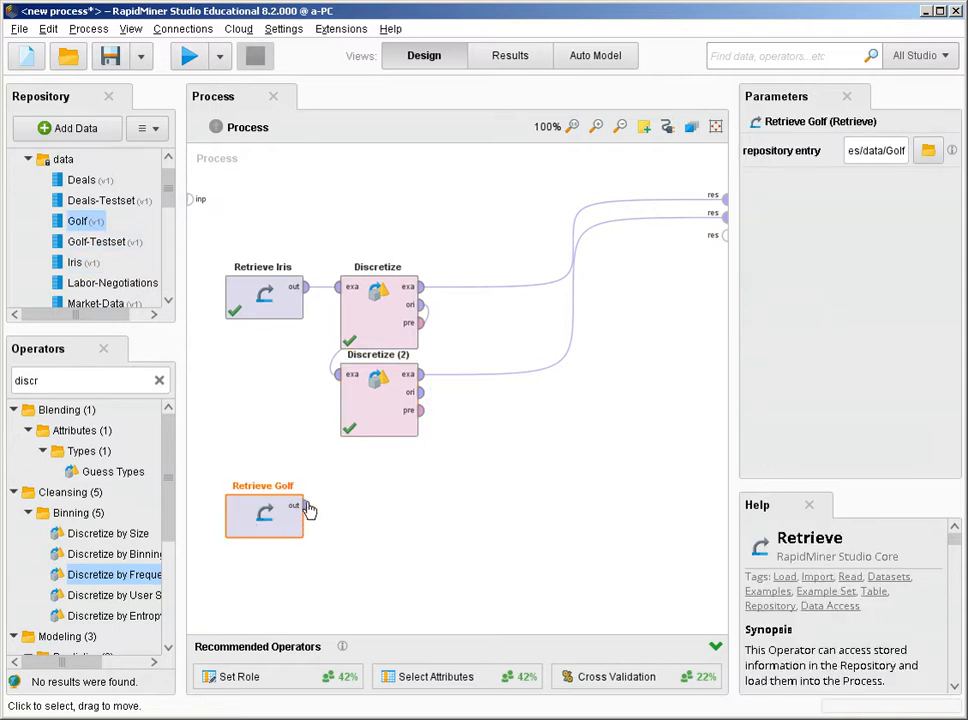
click(308, 506)
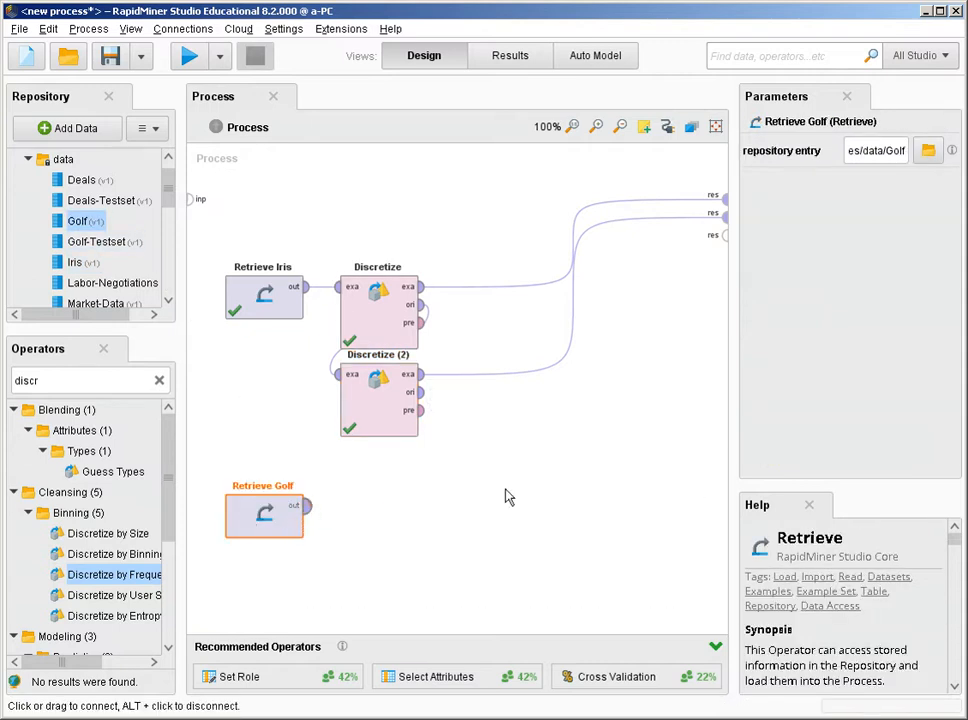
click(725, 236)
drag(267, 521, 265, 556)
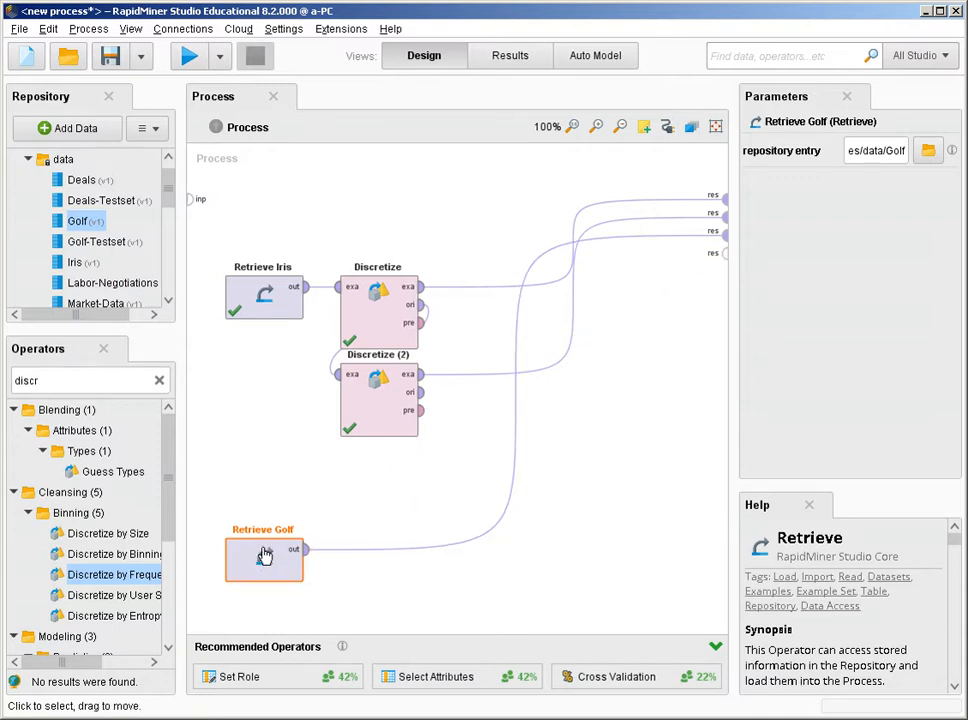
Insert a Nominal to Numerical operator after Retrieve Golf, running the process beforehand to view the original Golf data
click(161, 383)
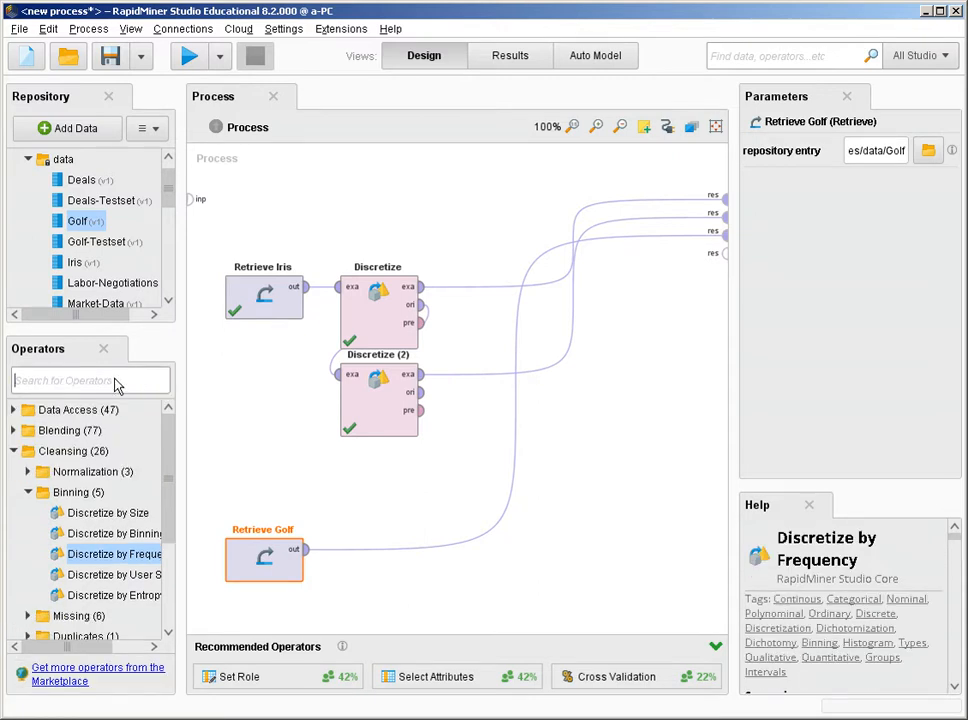
text(nume)
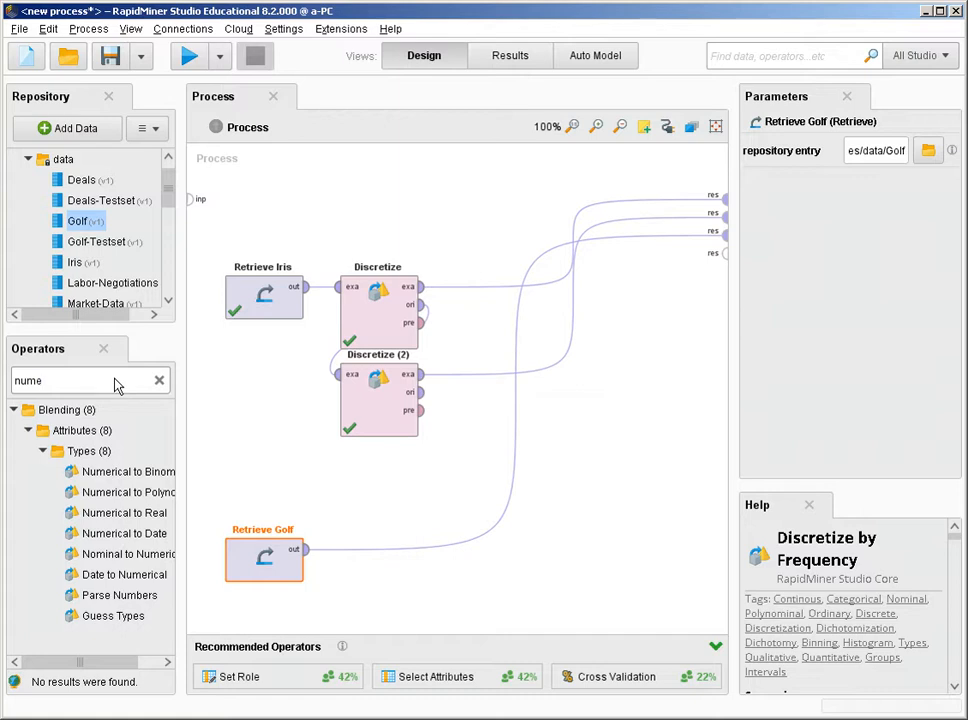
drag(82, 663, 133, 665)
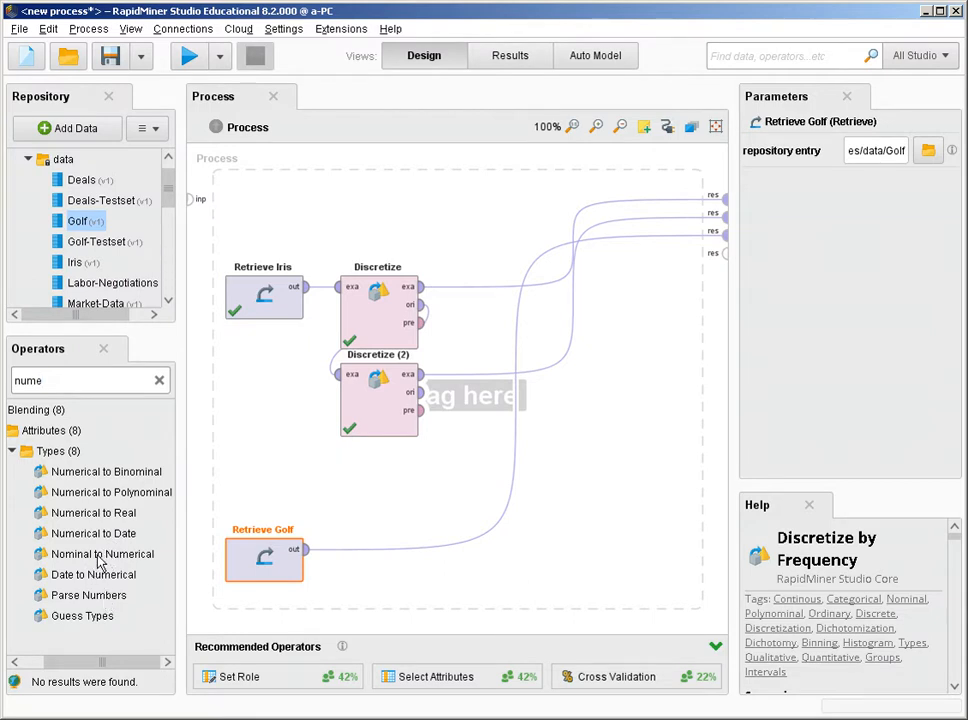
click(100, 563)
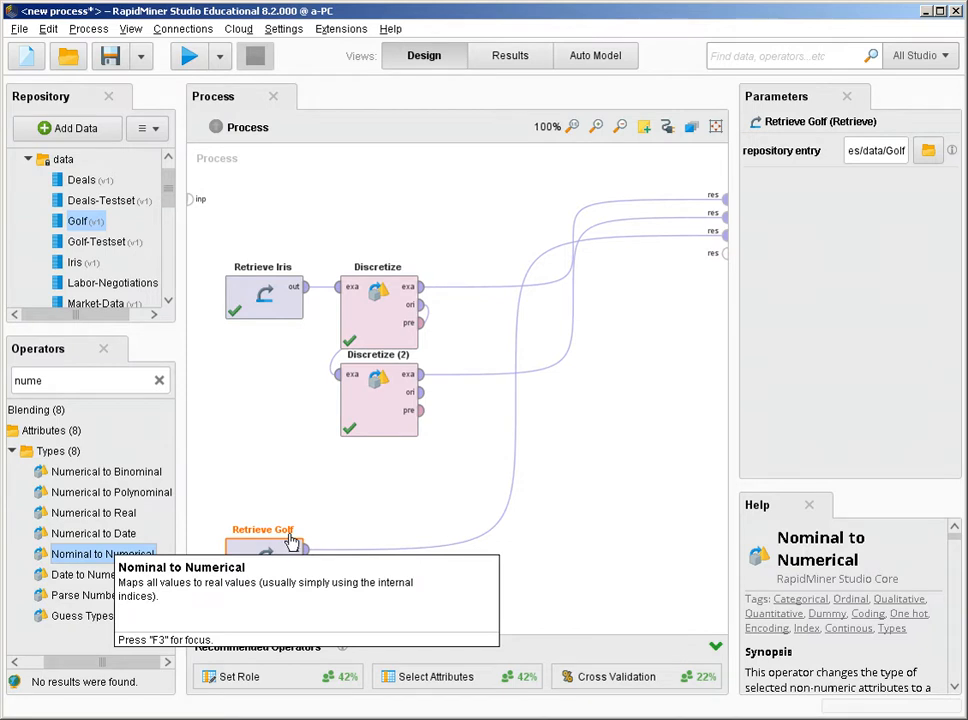
click(193, 57)
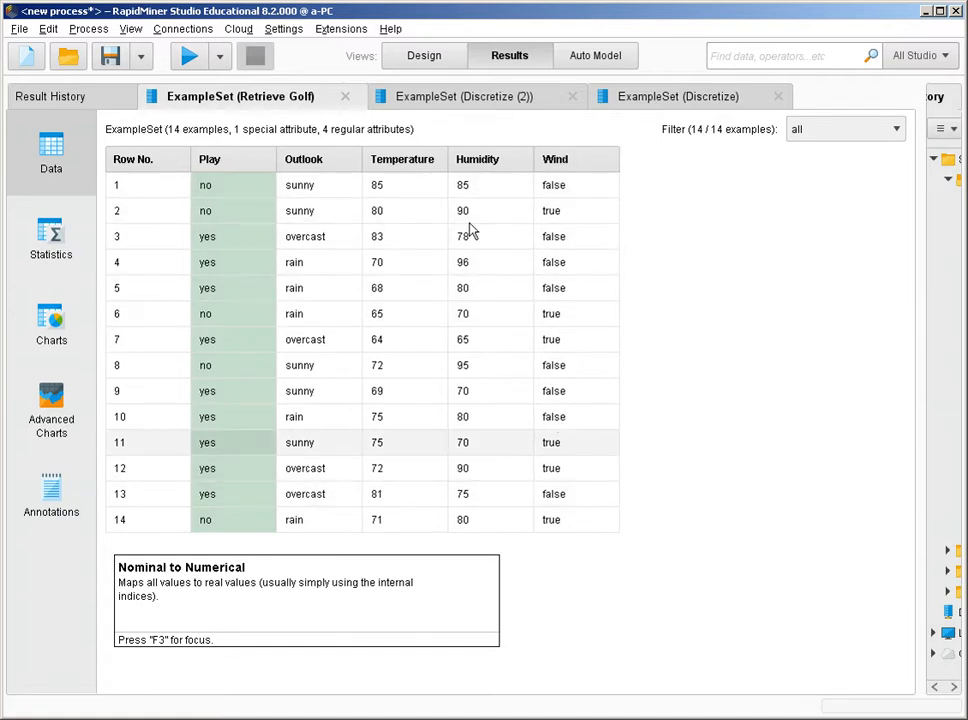
click(424, 56)
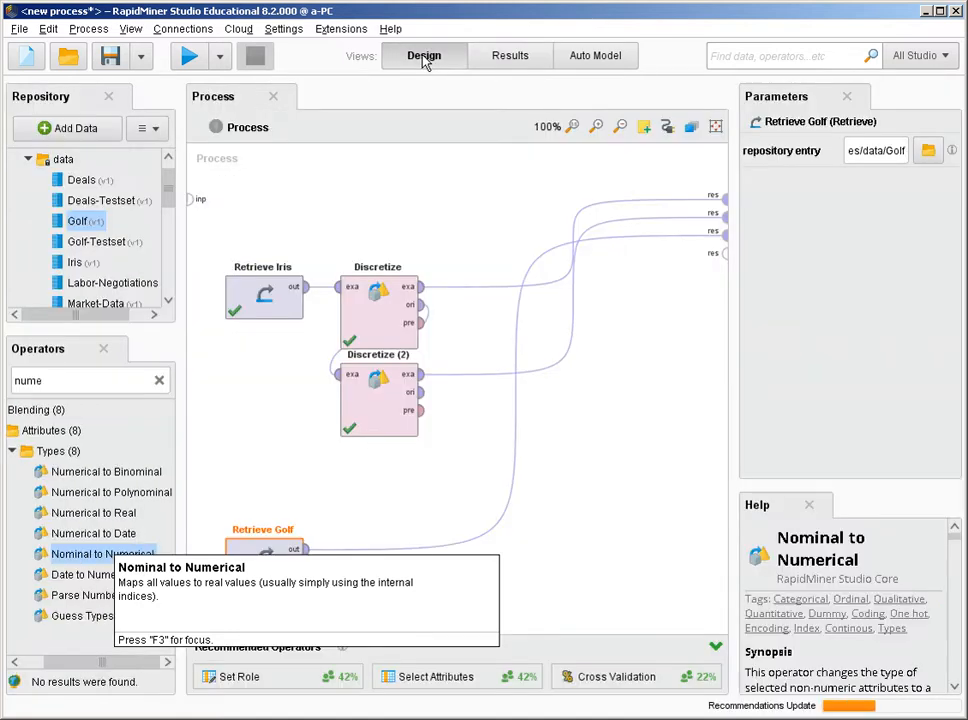
drag(100, 553, 398, 553)
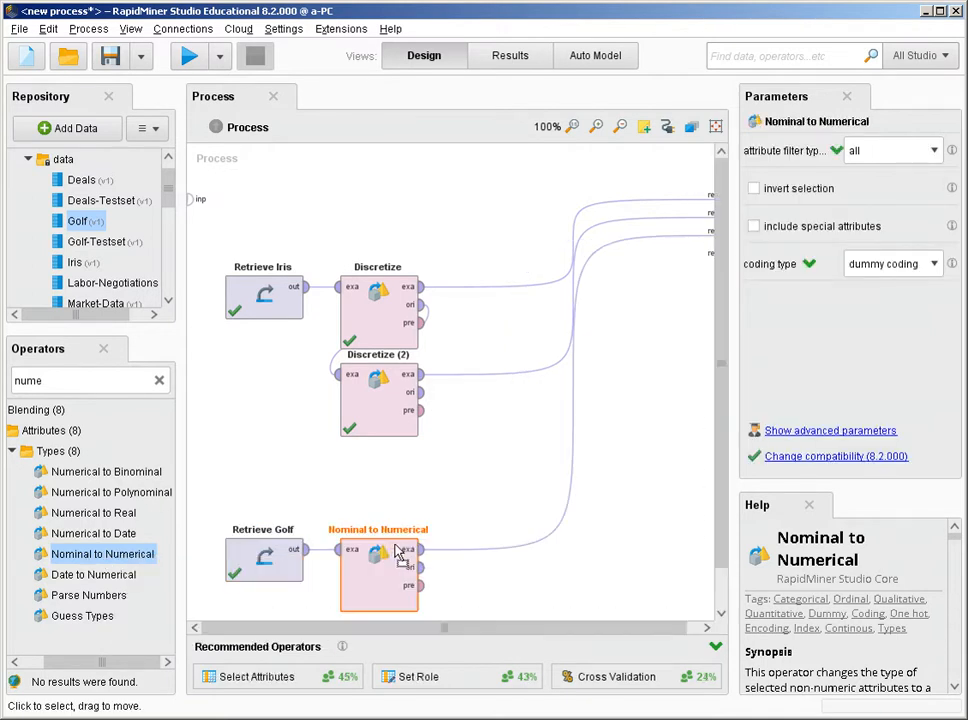
Run the process and examine the dummy-coded Golf data with widened Outlook columns, and return to the process design
click(189, 57)
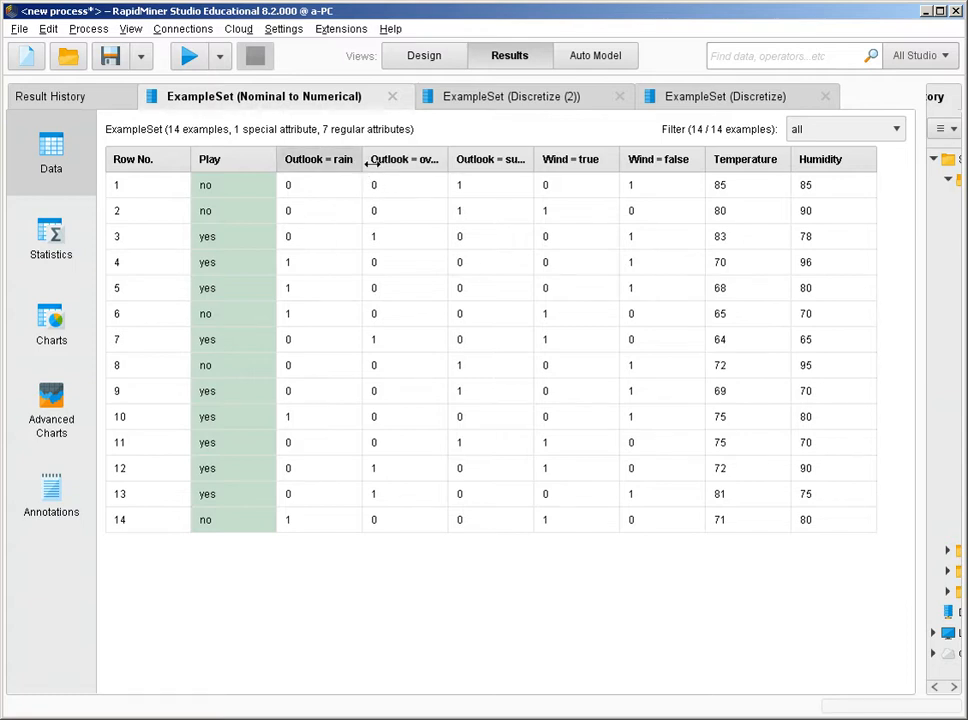
drag(370, 160, 413, 168)
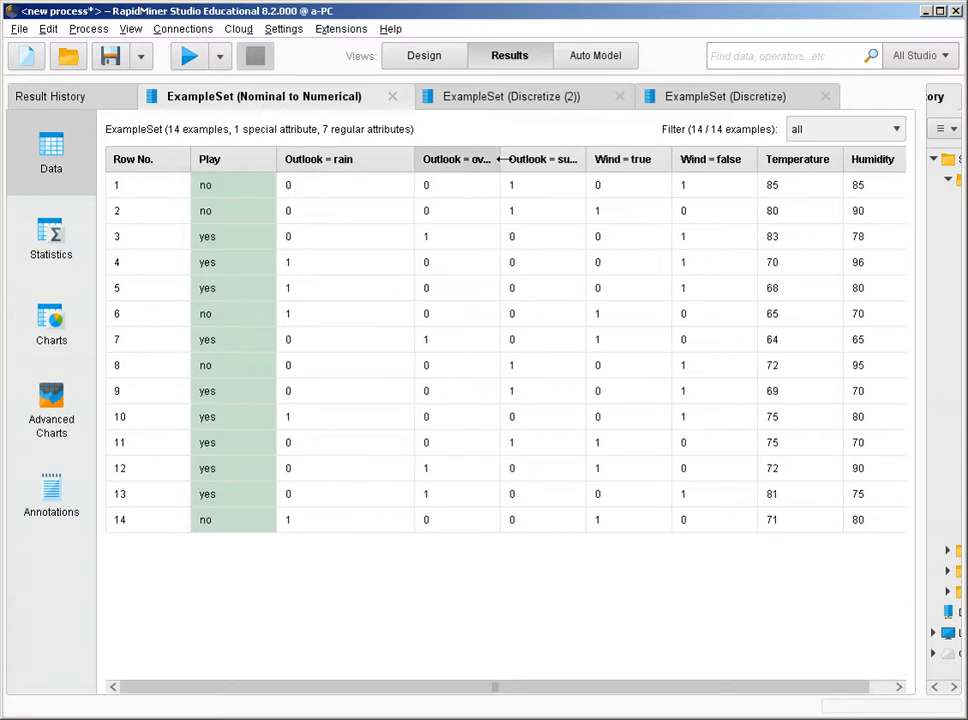
drag(512, 160, 547, 158)
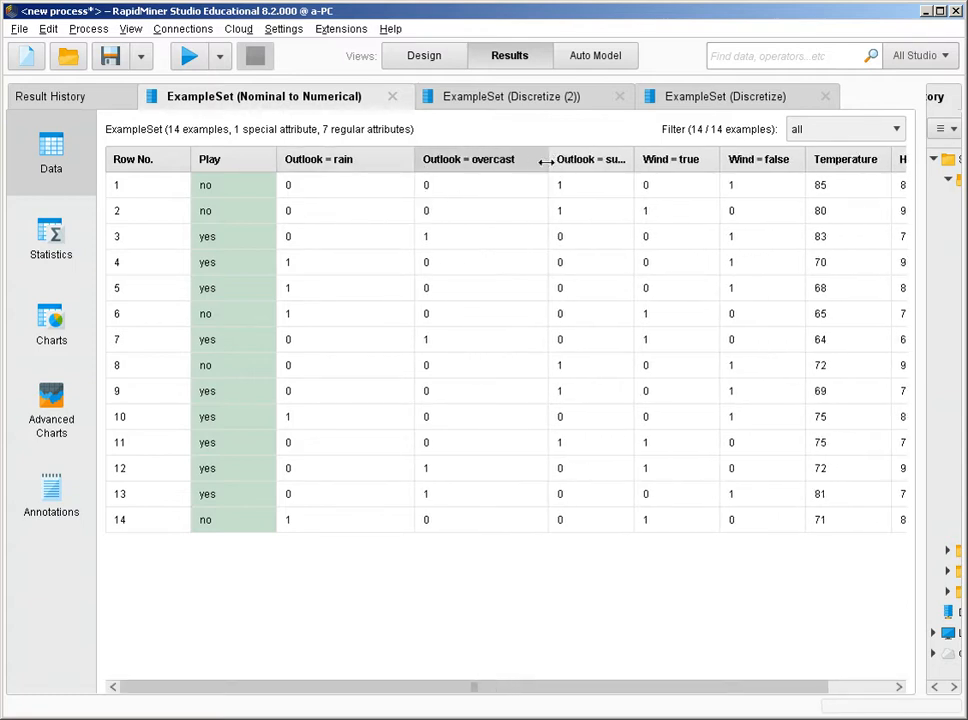
drag(636, 157, 684, 158)
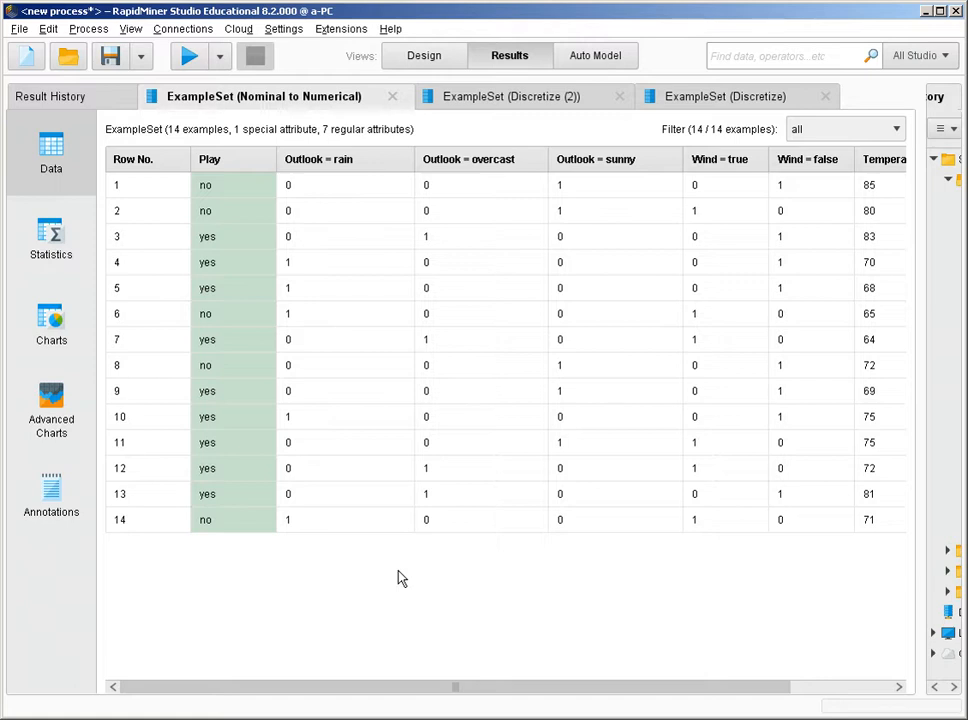
click(412, 60)
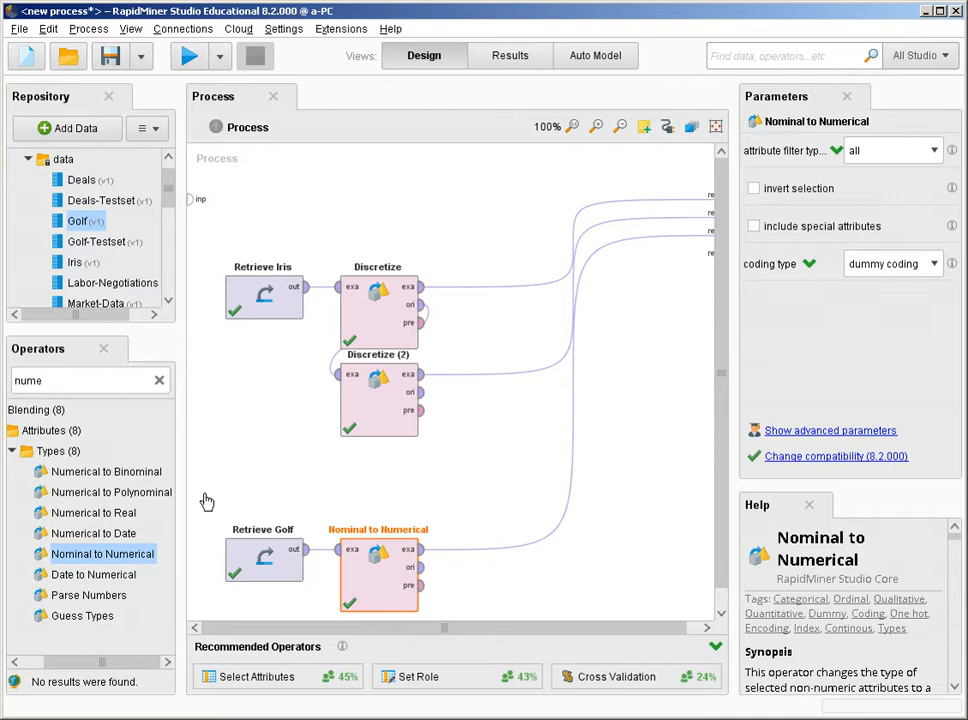
Delete Retrieve Golf, Nominal to Numerical and both Discretize operators, leaving only Retrieve Iris in the process
drag(212, 509, 465, 615)
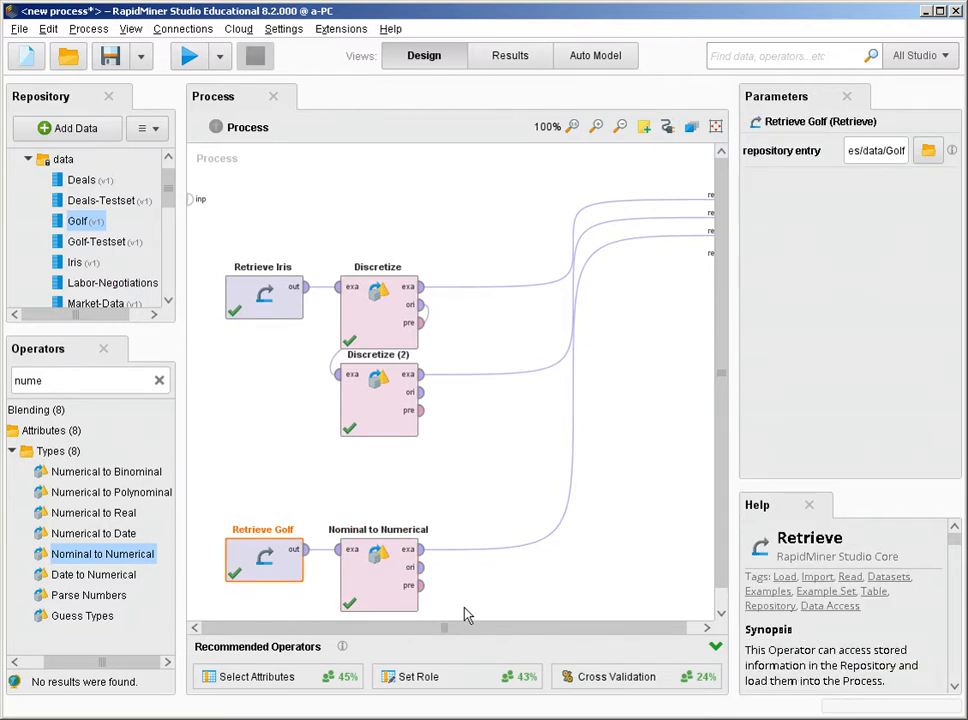
key(Delete)
click(387, 561)
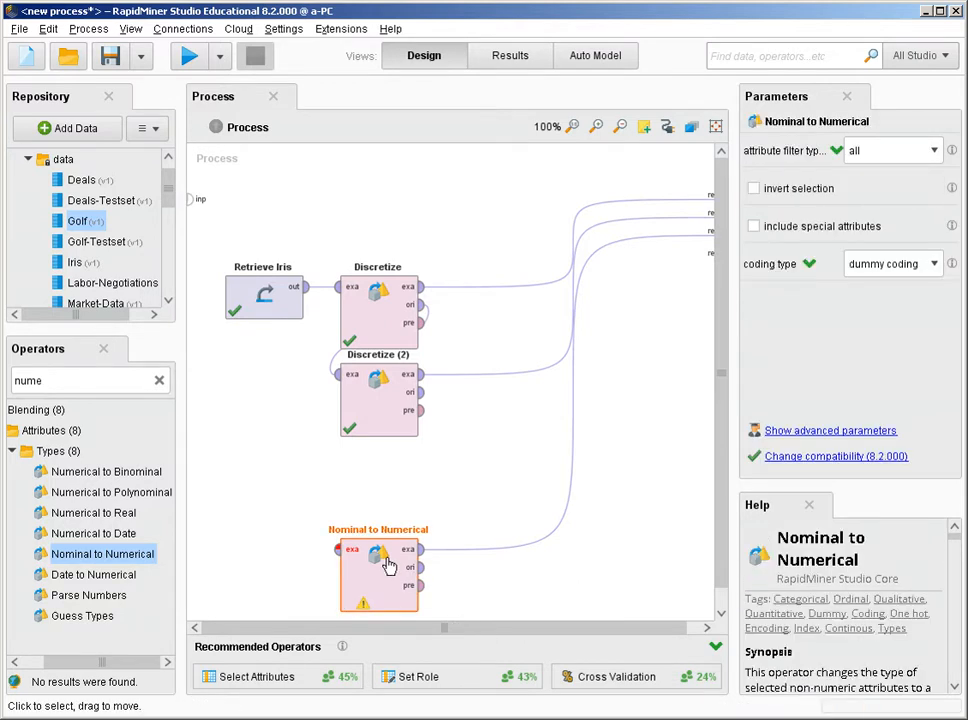
key(Delete)
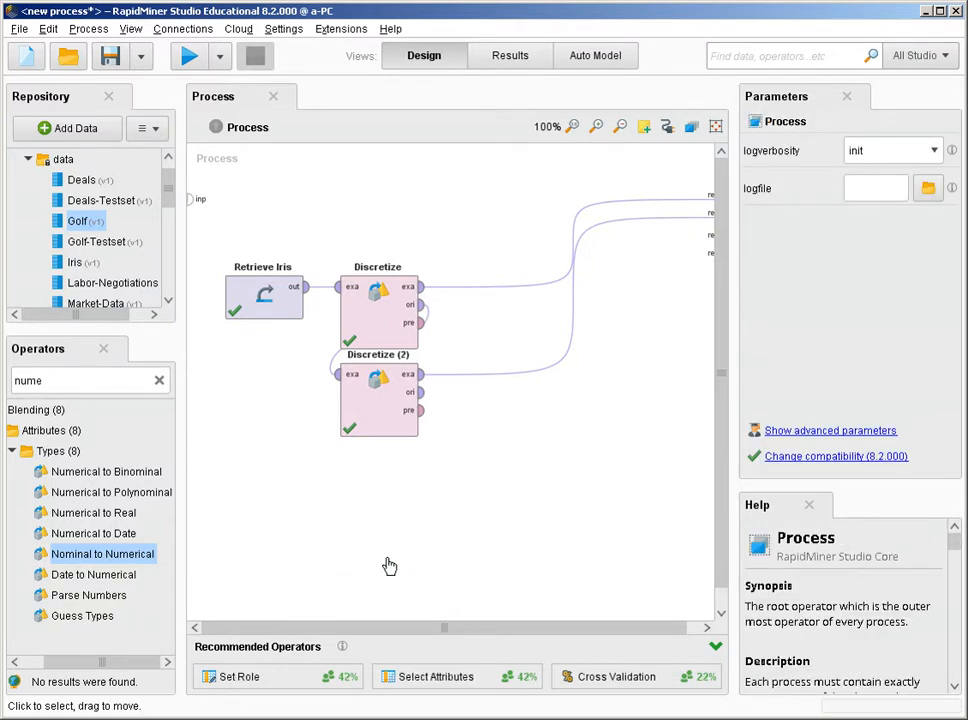
click(384, 409)
key(Delete)
click(378, 336)
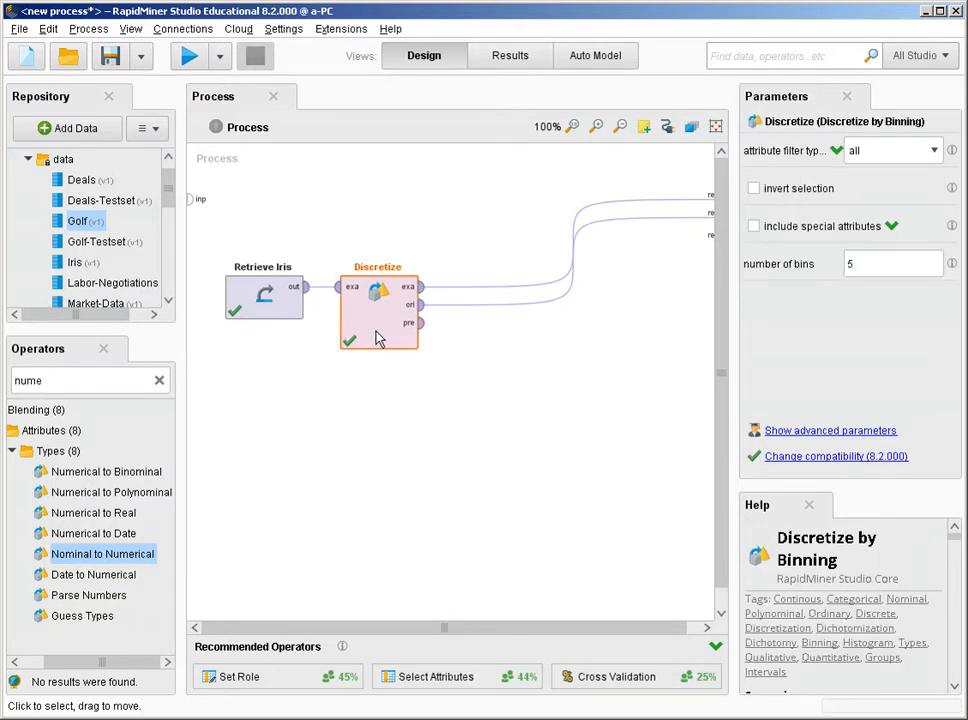
key(Delete)
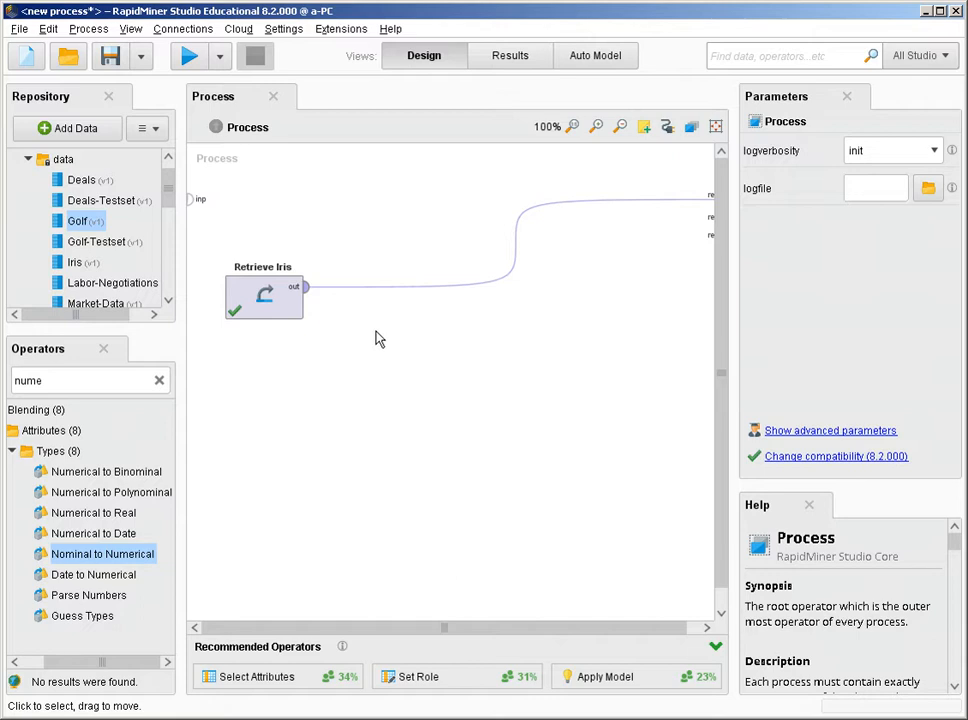
Find the Generate Attributes operator and insert it between Retrieve Iris and the first result port
click(159, 383)
text(g)
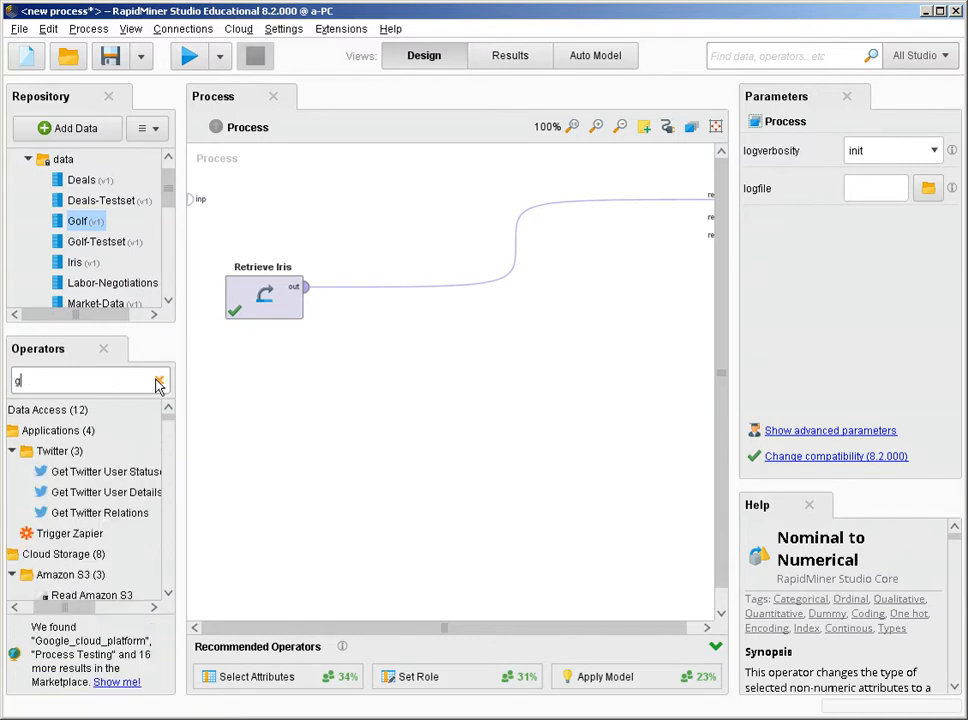
text(enerate)
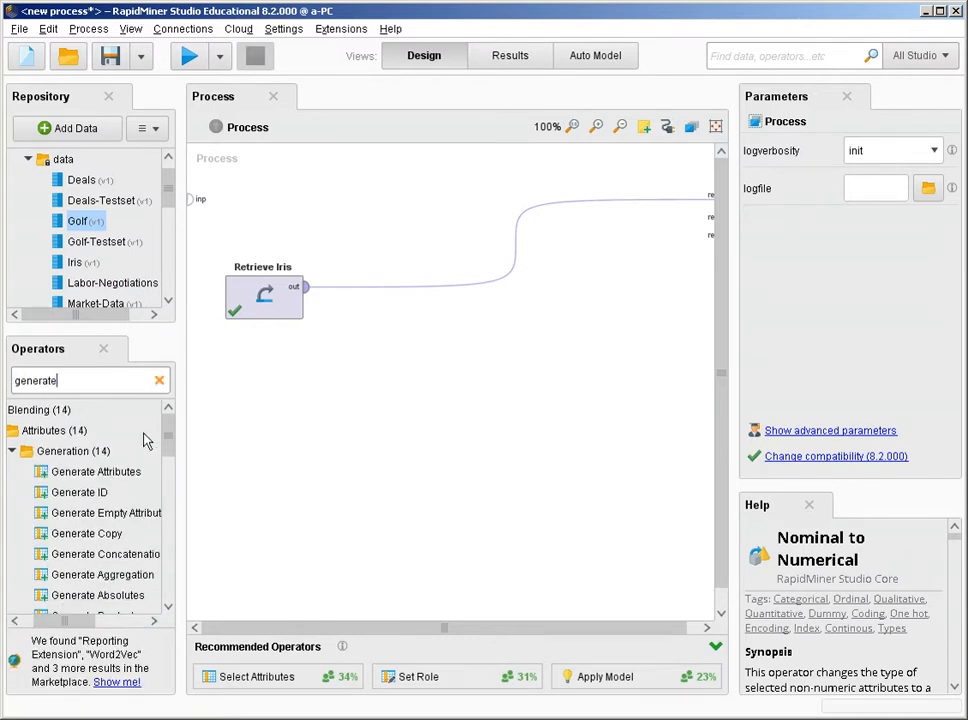
drag(93, 474, 391, 291)
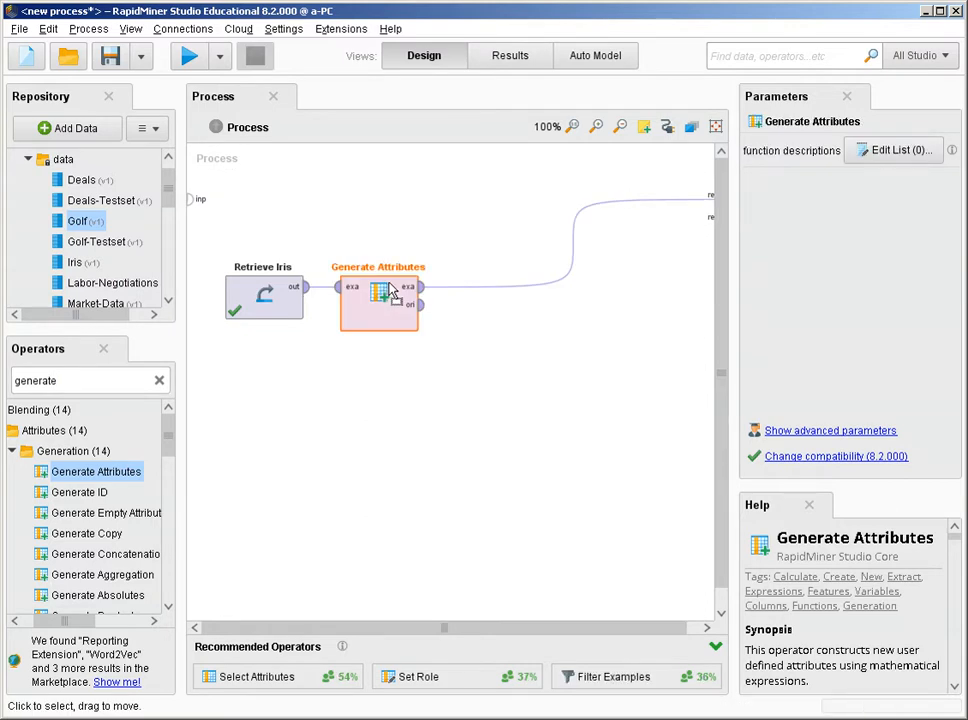
Define a generated attribute named a1*a2 with the function expression a1*a2 in Generate Attributes
click(899, 155)
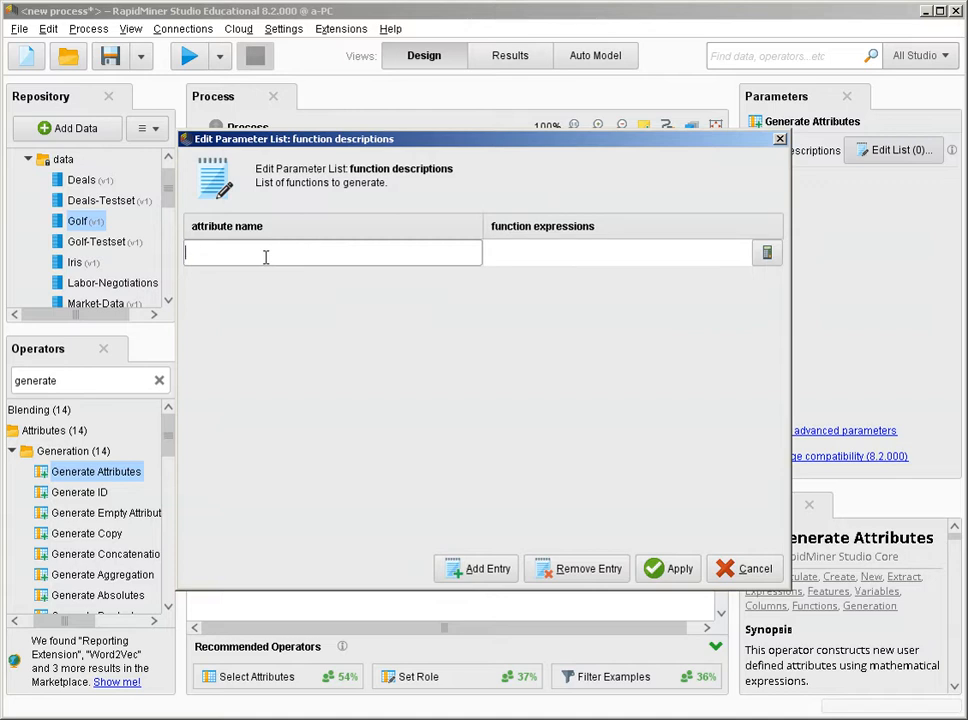
text(a1*a2)
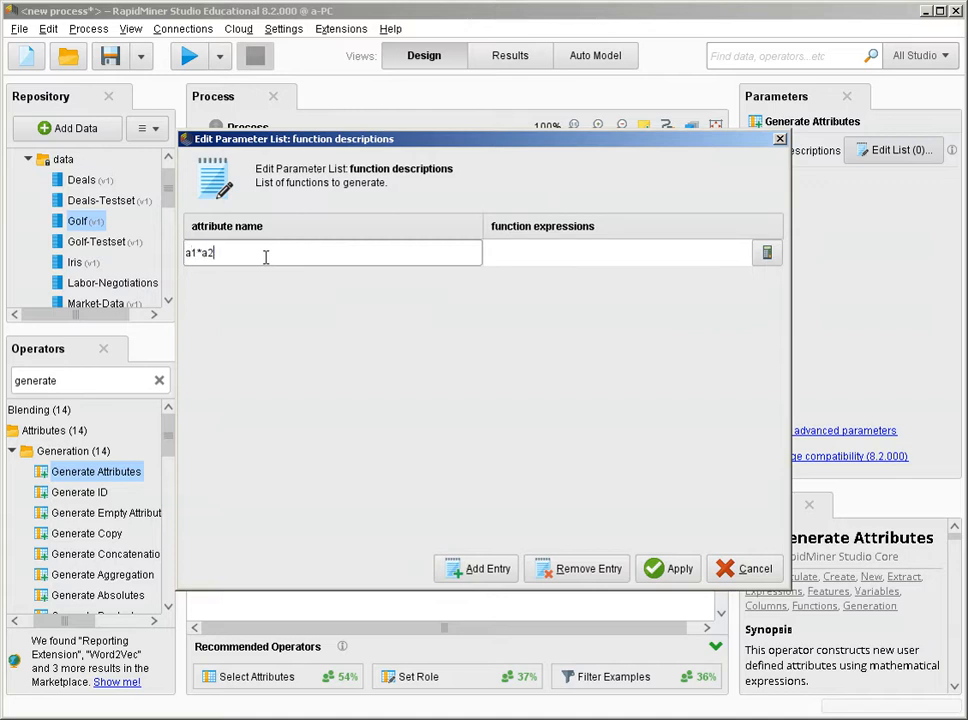
click(765, 254)
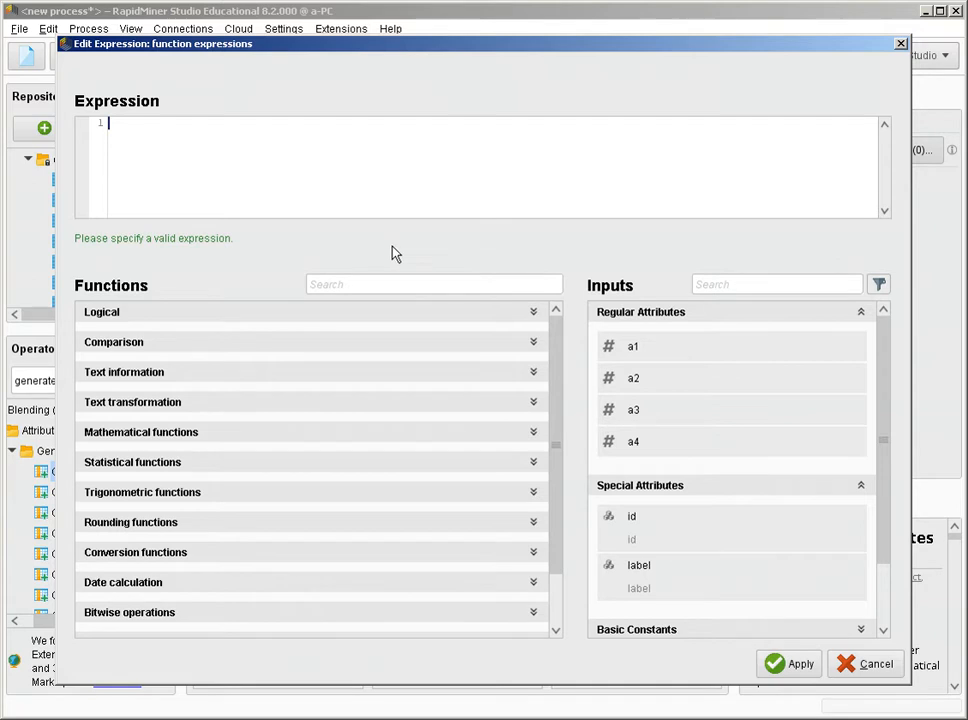
click(643, 355)
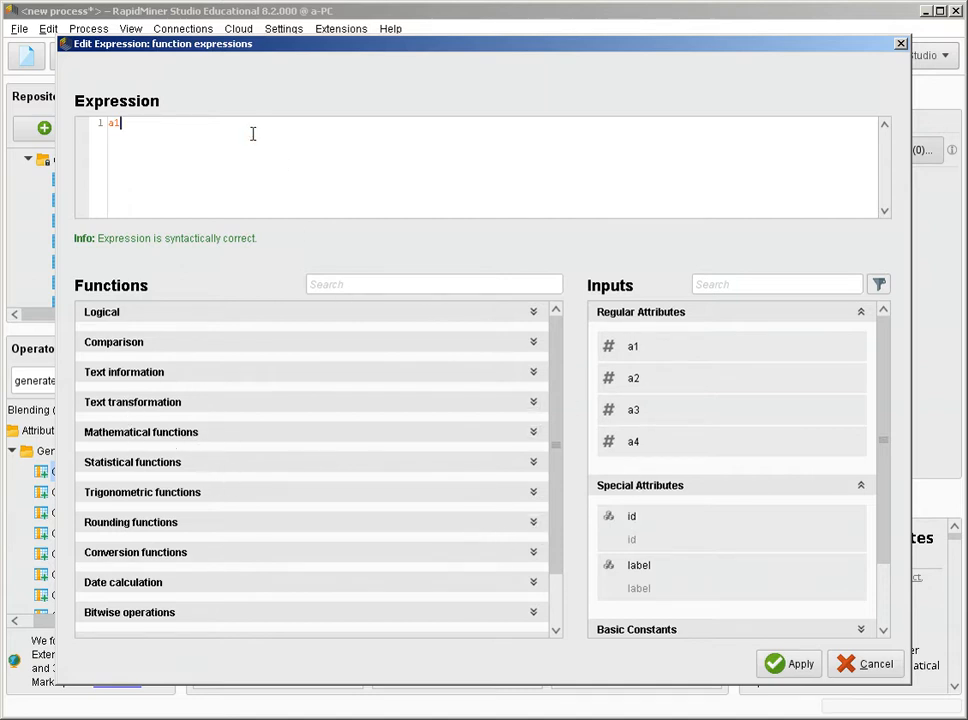
text(*)
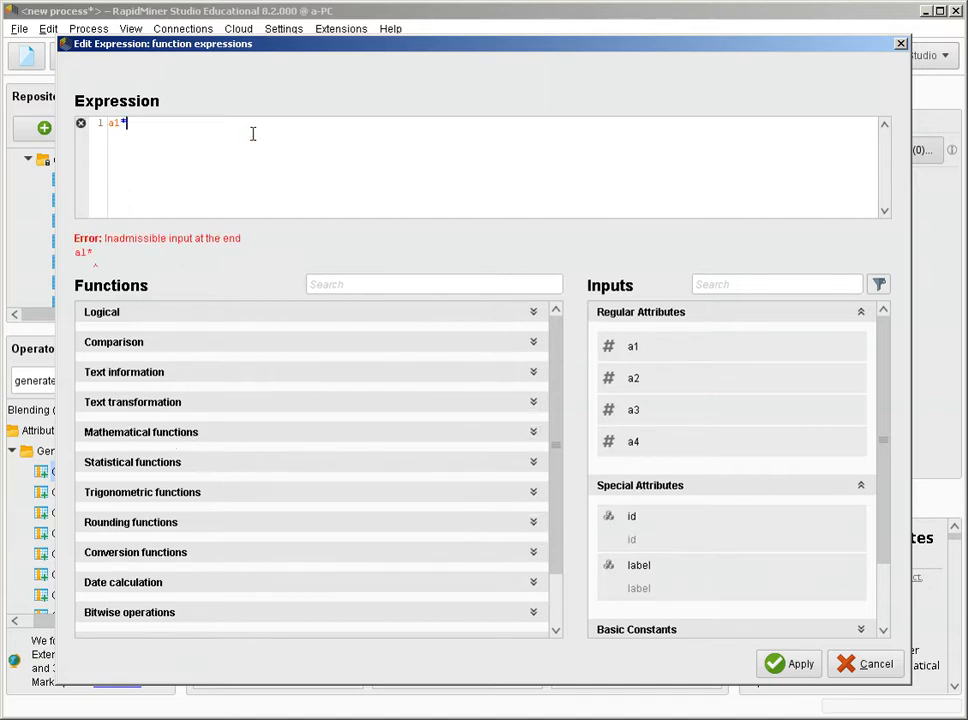
click(656, 385)
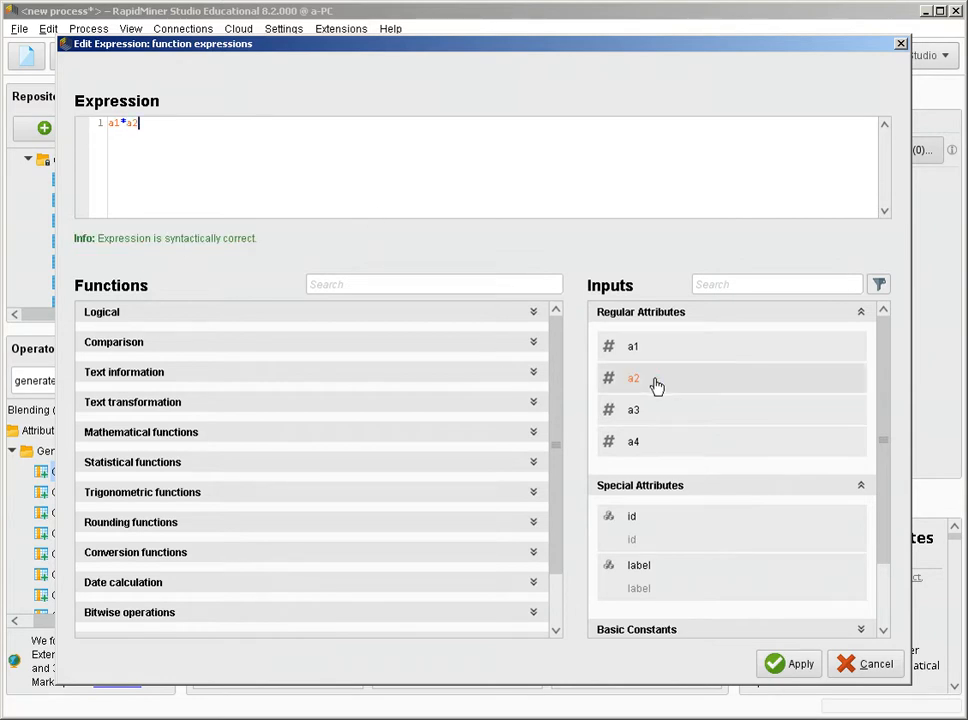
click(785, 664)
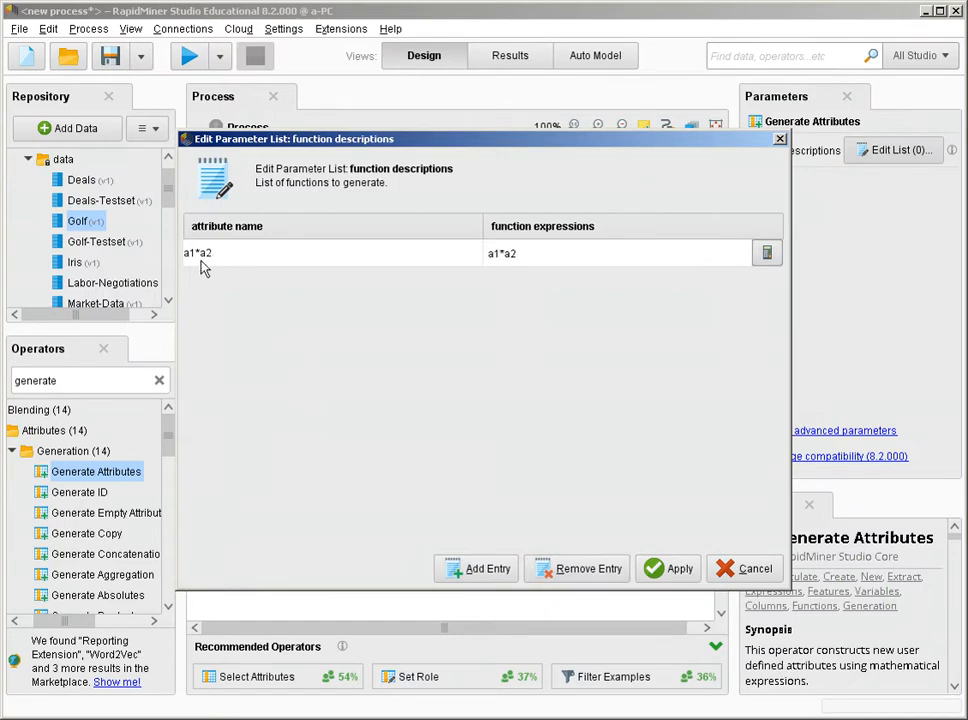
Add a second generated attribute named log and begin its expression with ln(a2)
click(484, 577)
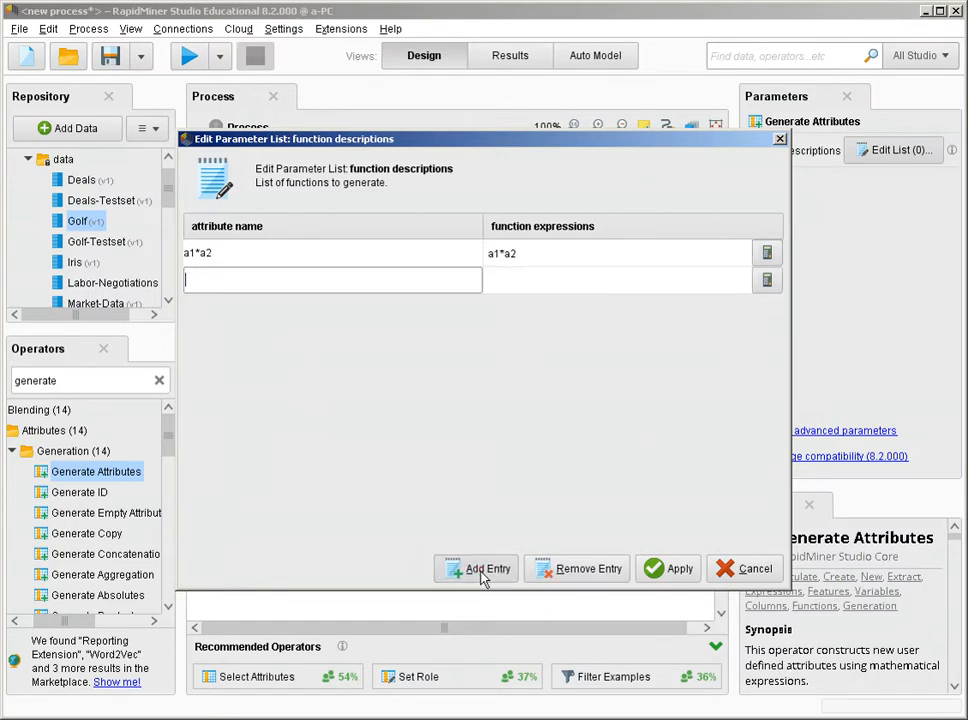
text(log)
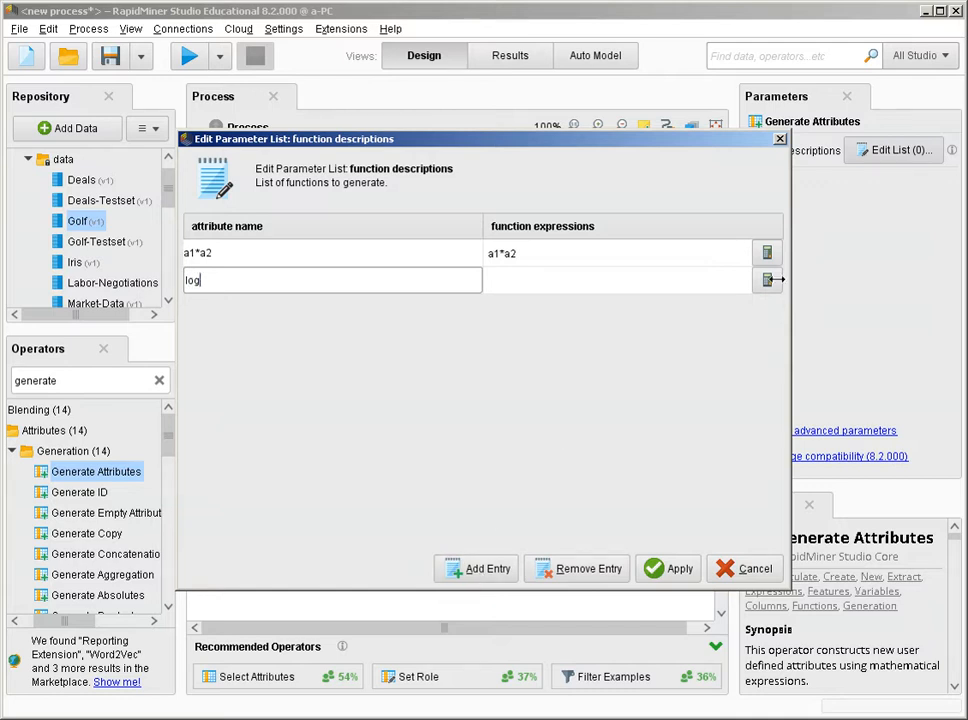
click(767, 280)
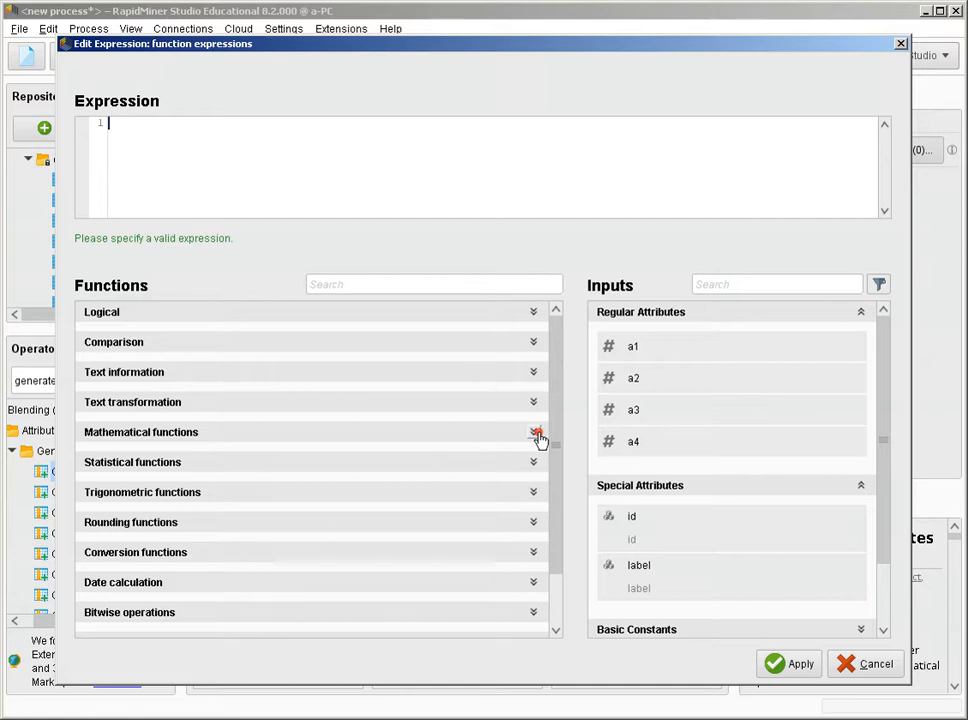
click(536, 434)
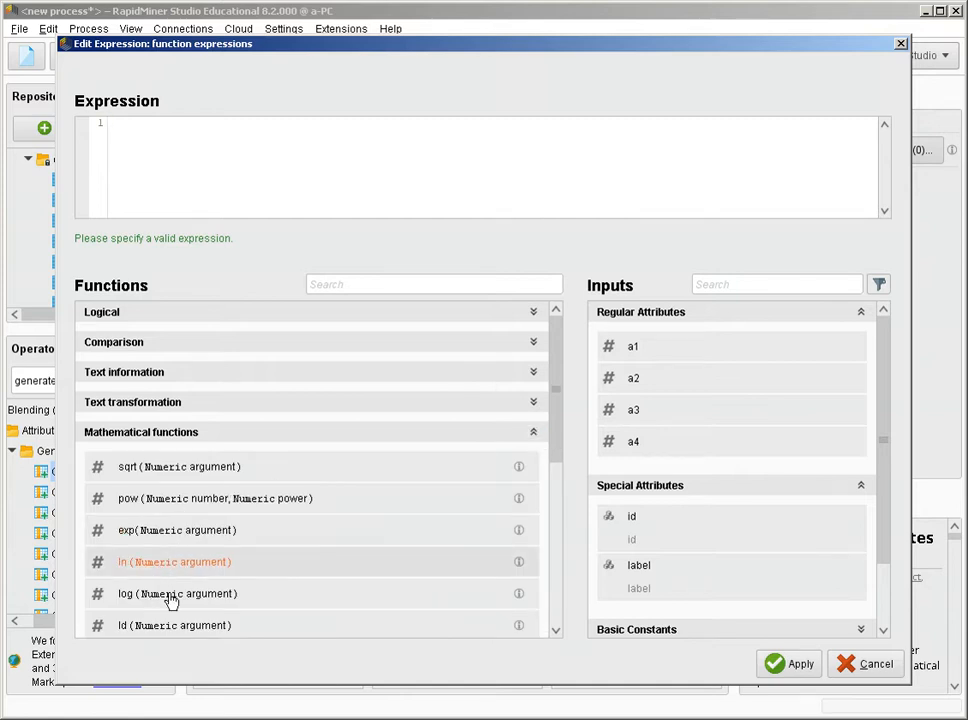
click(155, 566)
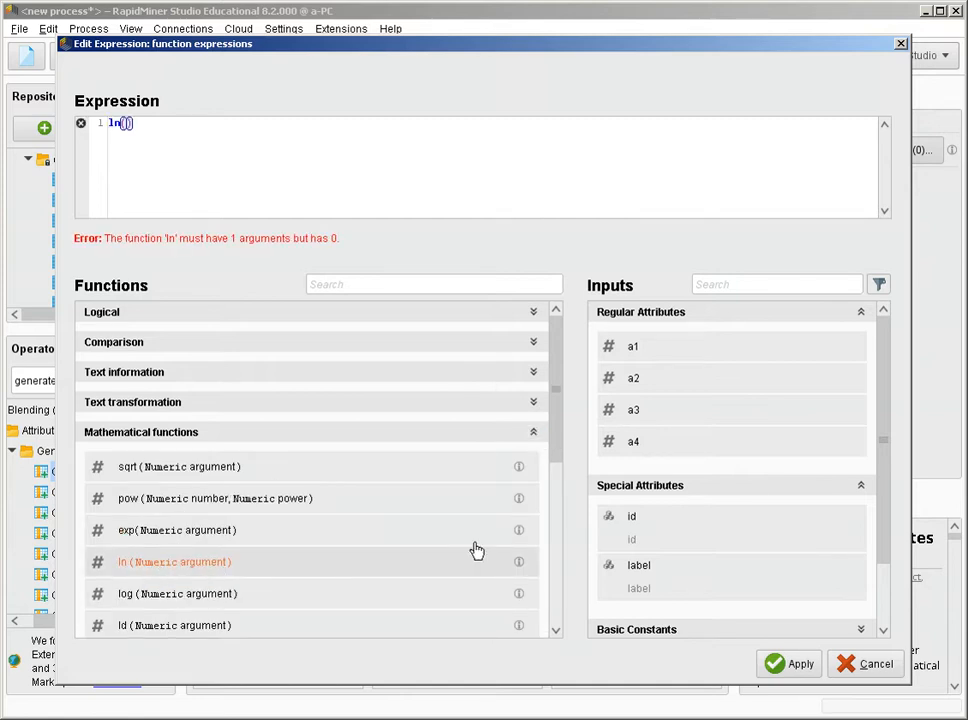
click(636, 379)
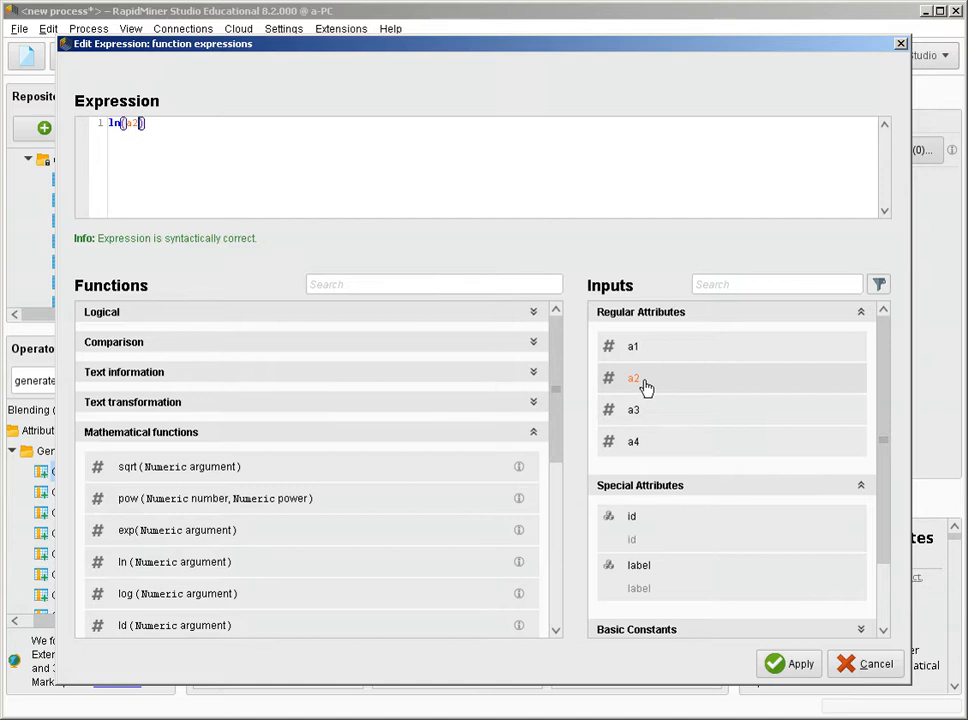
Append +sqrt(a4-a1) to the log attribute's expression, replacing the mistyped ç with a minus sign
click(242, 118)
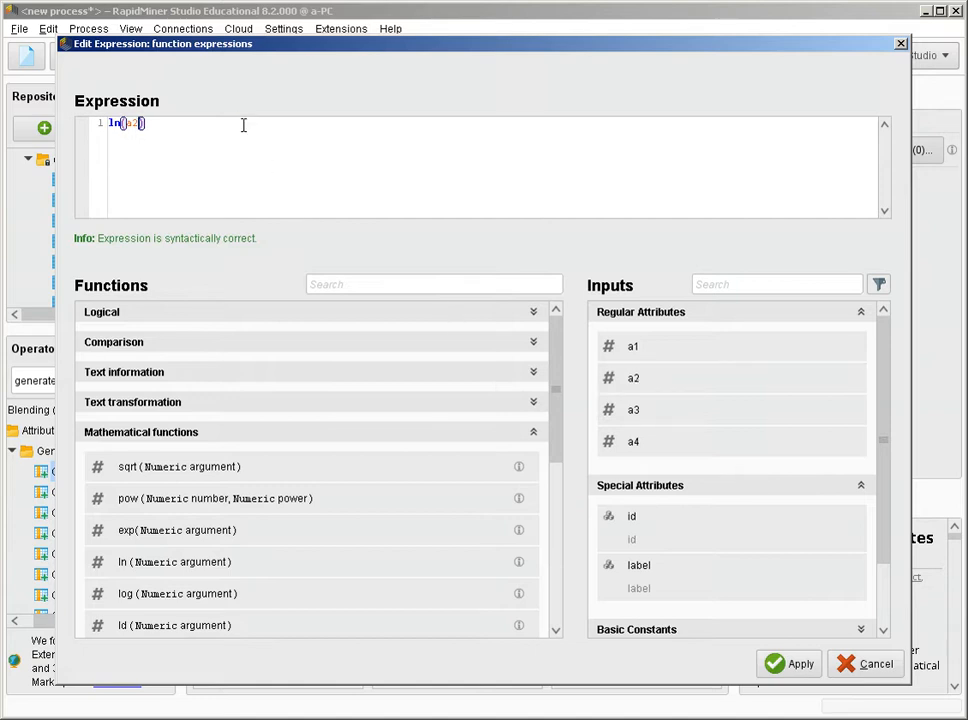
click(242, 124)
text(+)
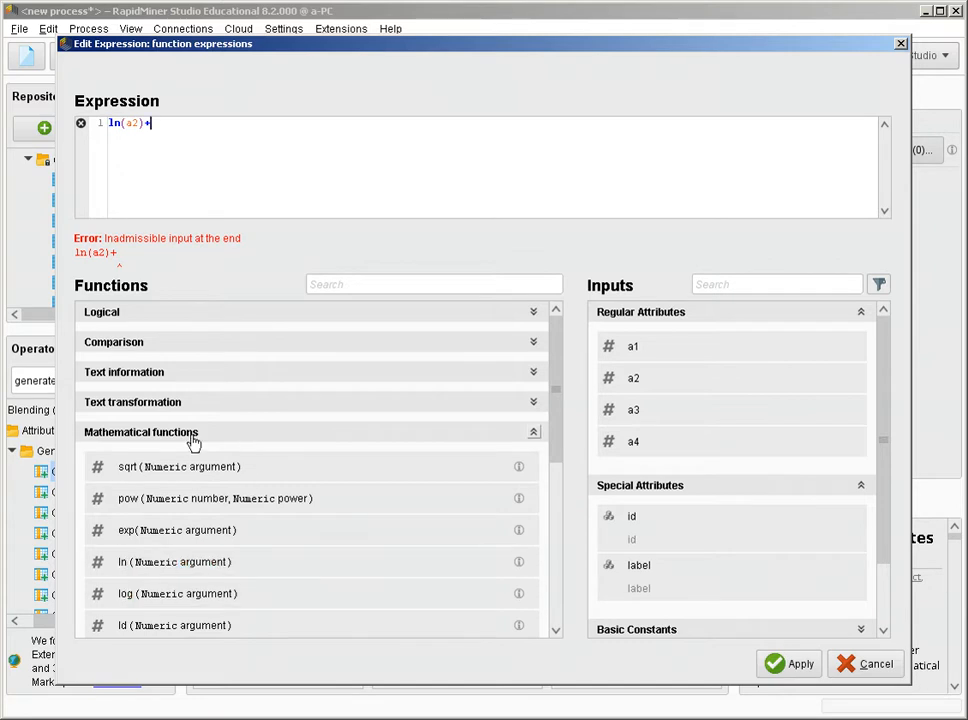
scroll(253, 450, down, 2)
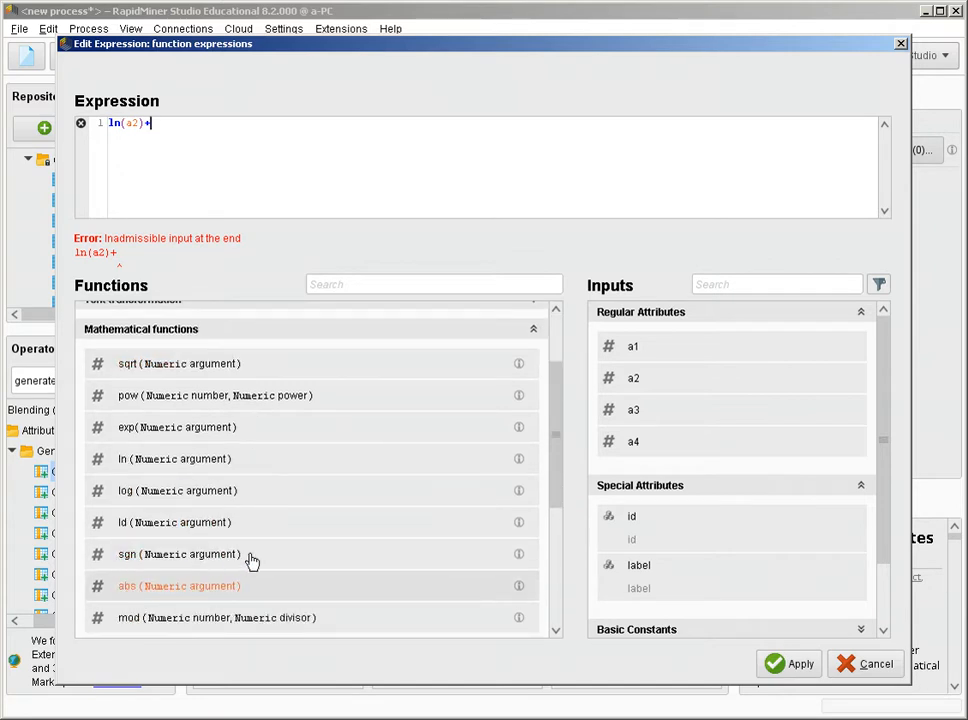
scroll(200, 470, up, 1)
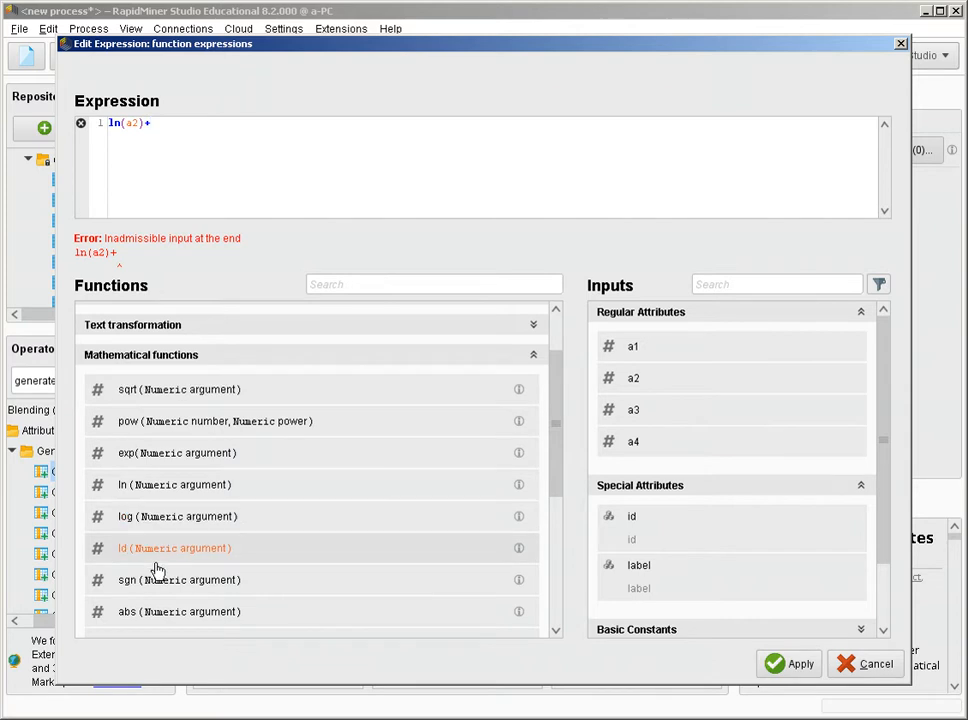
click(153, 392)
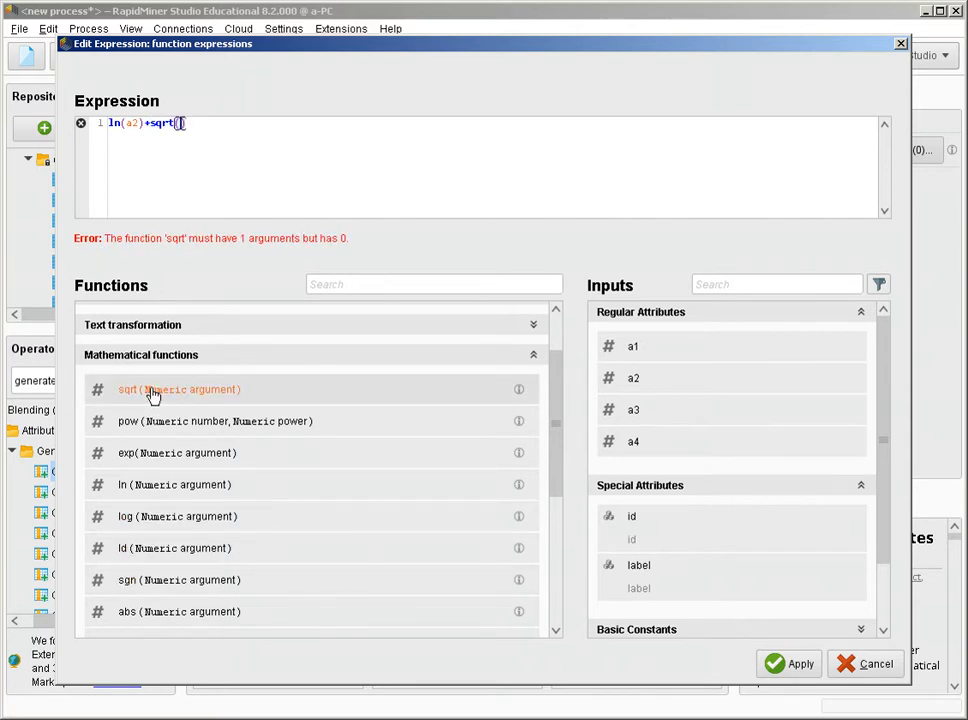
click(655, 445)
text(ç)
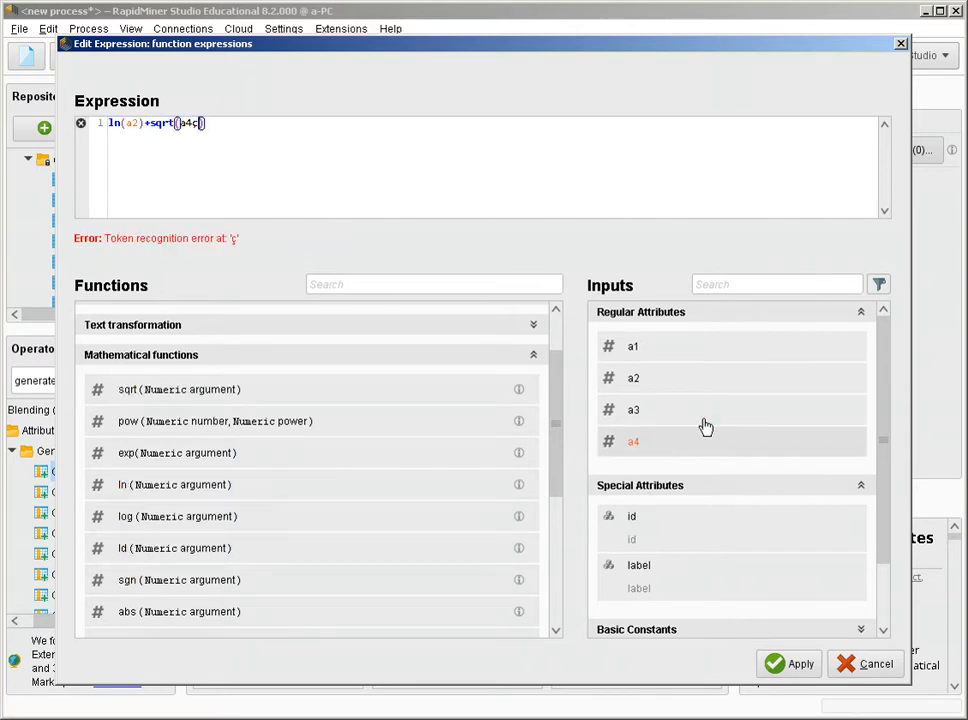
click(696, 349)
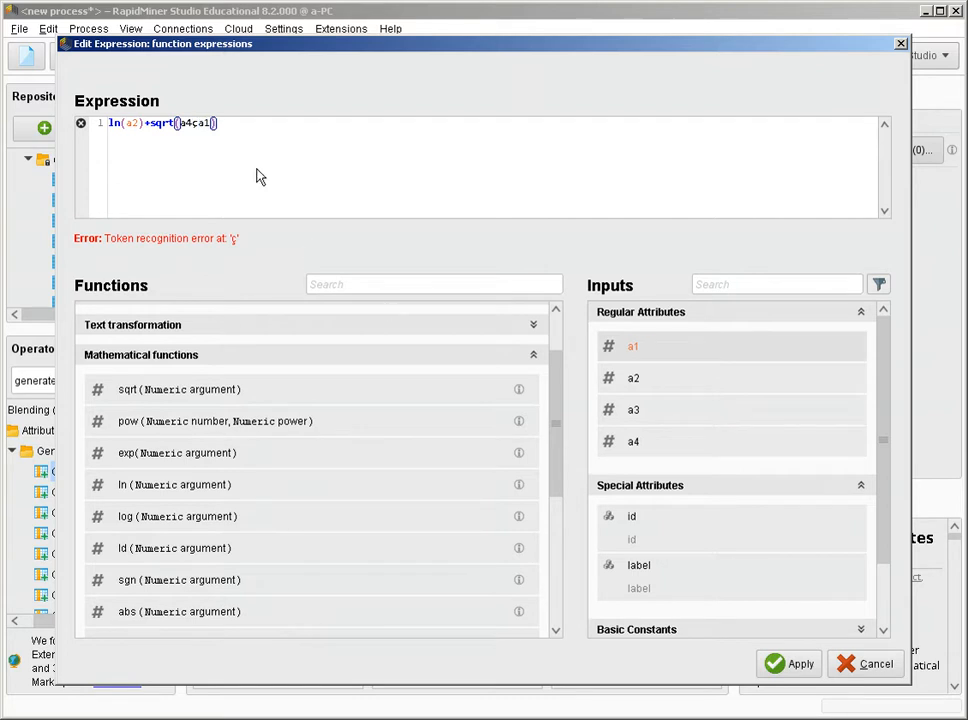
click(196, 121)
key(BackSpace)
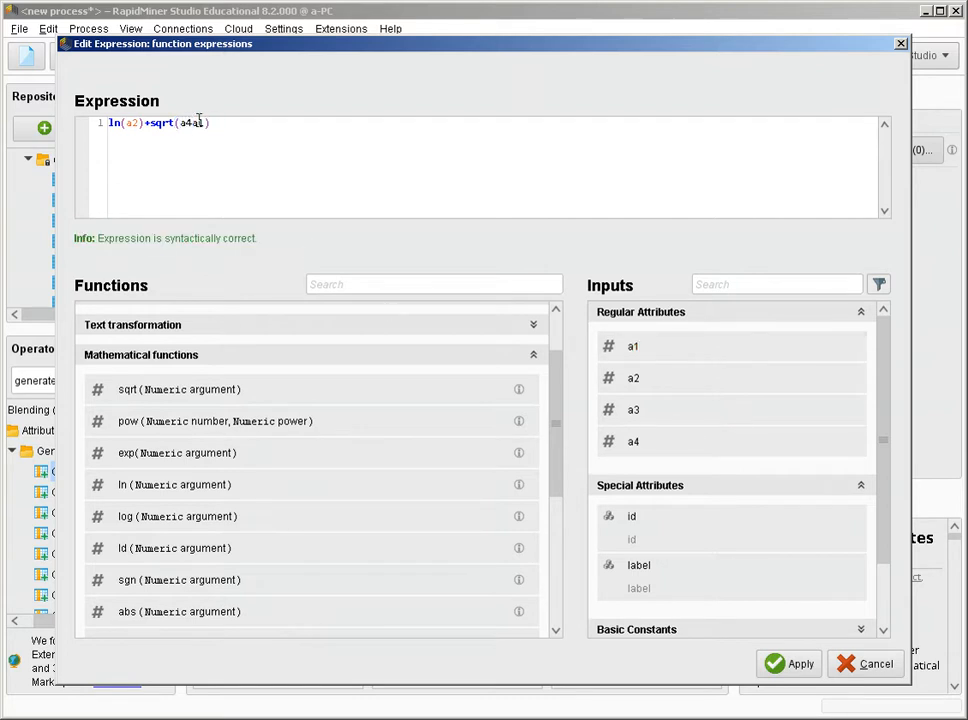
text(-)
Collapse the mathematical functions list, and apply the log expression and the function descriptions list
click(531, 358)
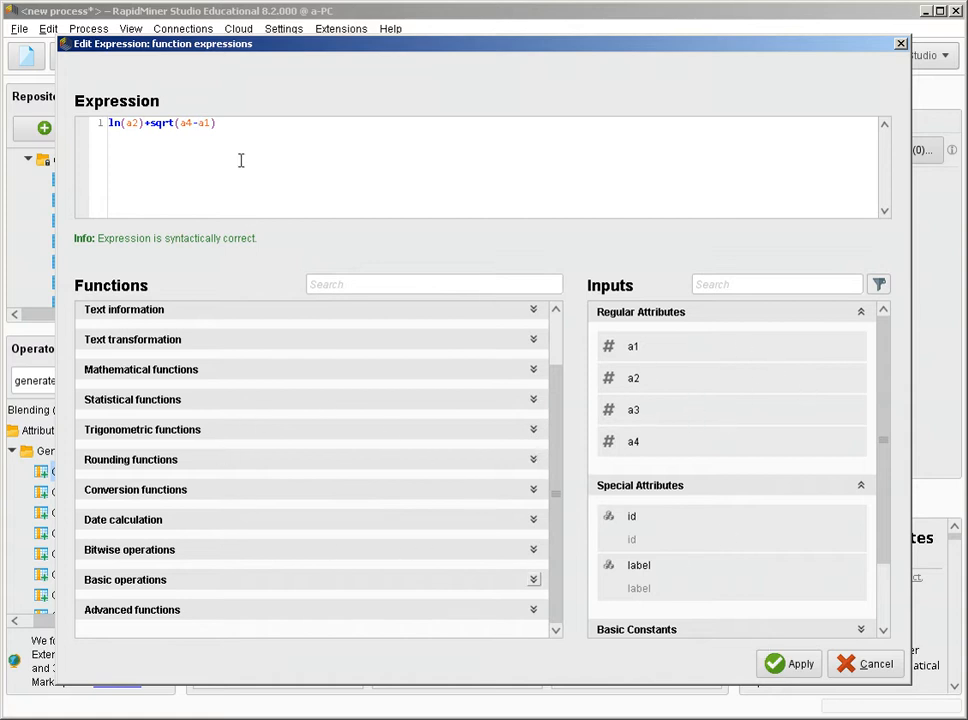
click(785, 664)
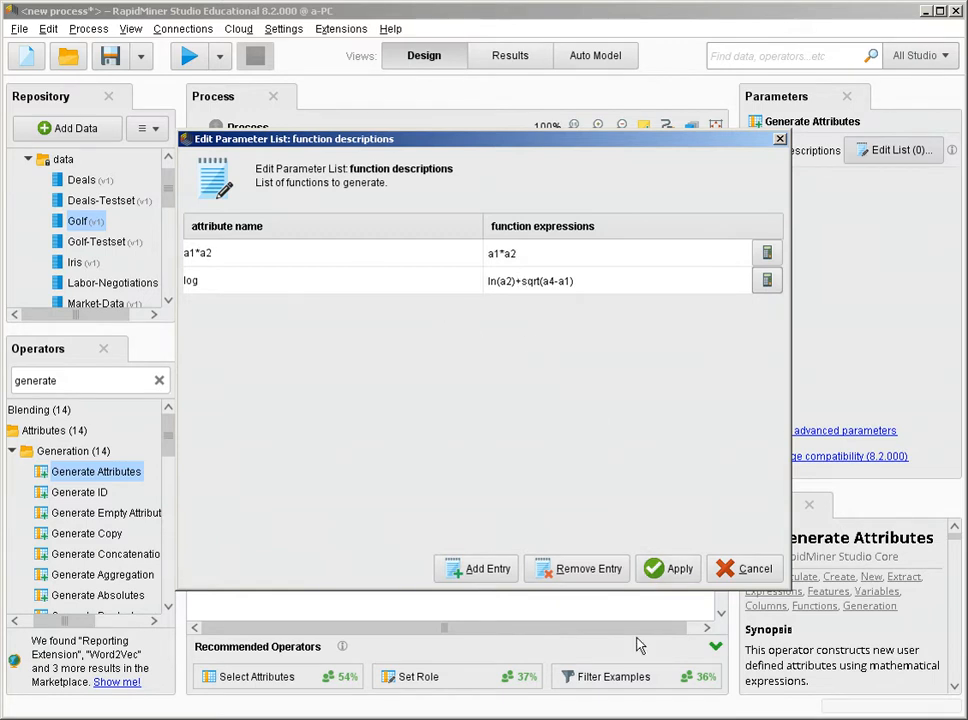
click(672, 570)
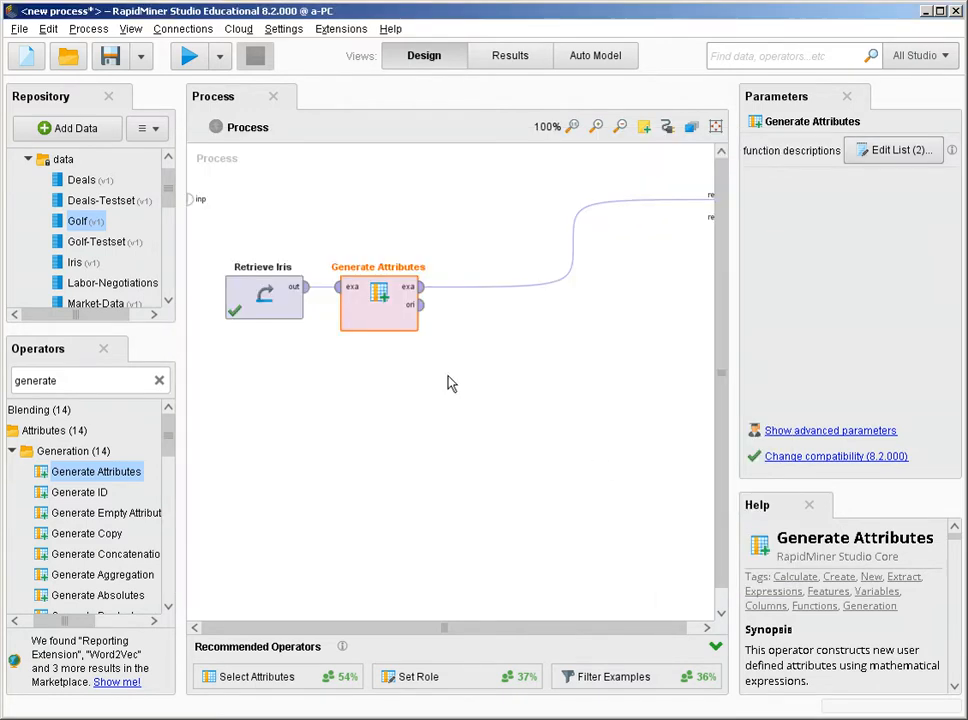
Run the process, examine the a1*a2 and log columns across the Iris examples, and return to the process design
click(189, 57)
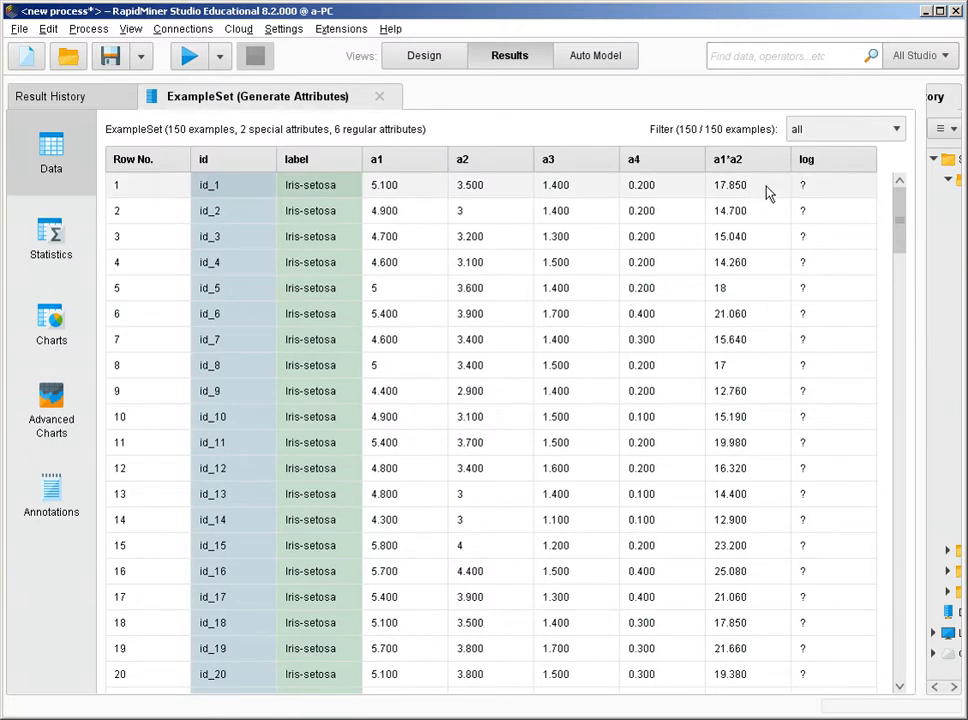
scroll(800, 310, down, 6)
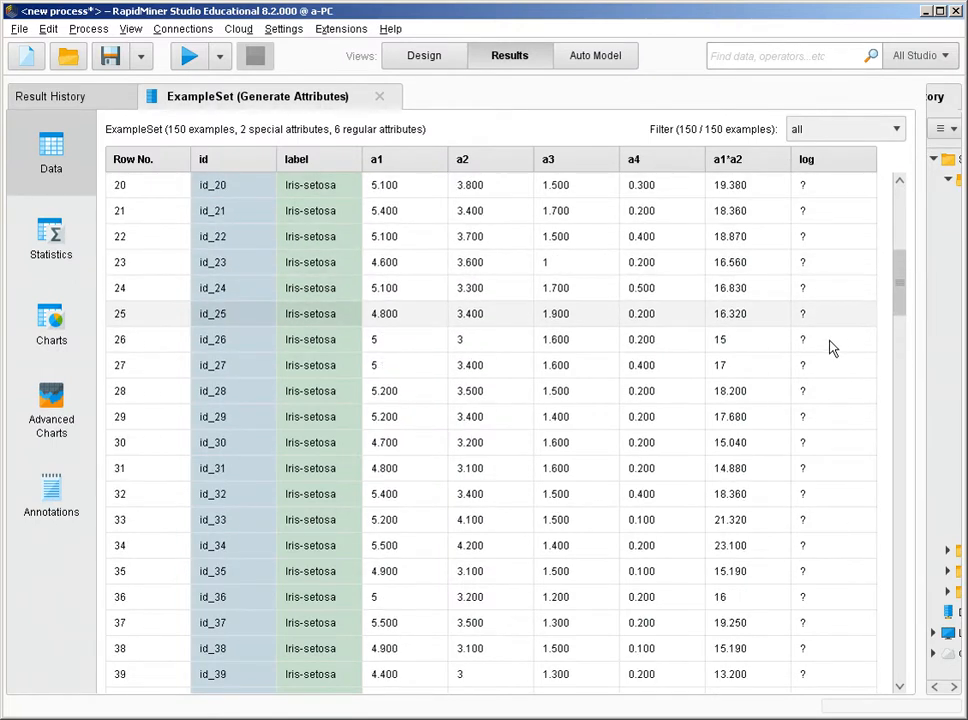
scroll(830, 347, down, 5)
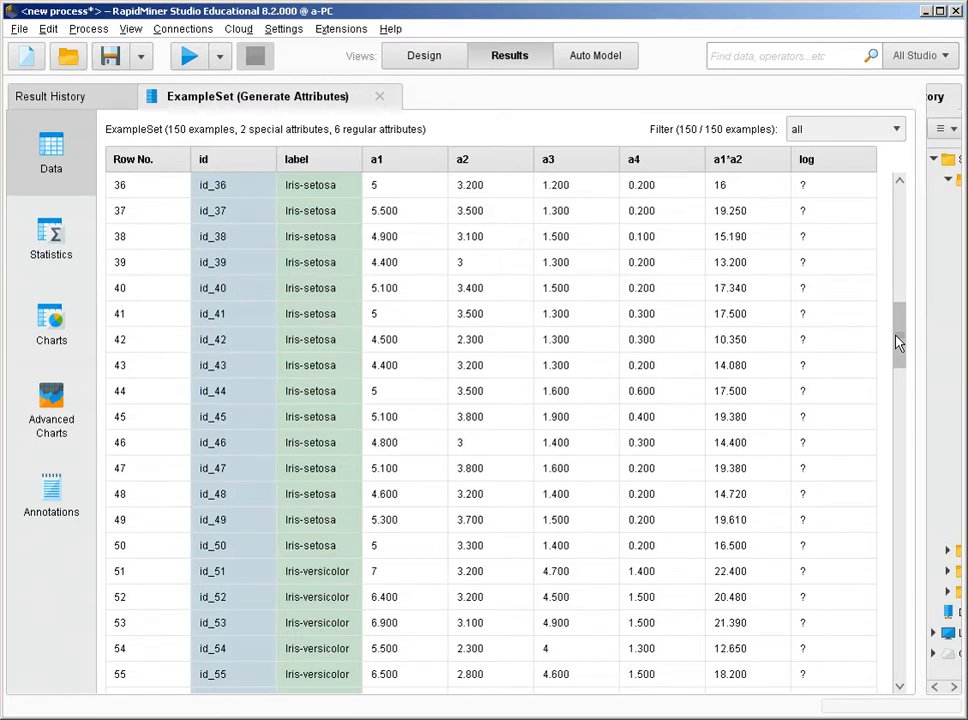
drag(898, 342, 888, 579)
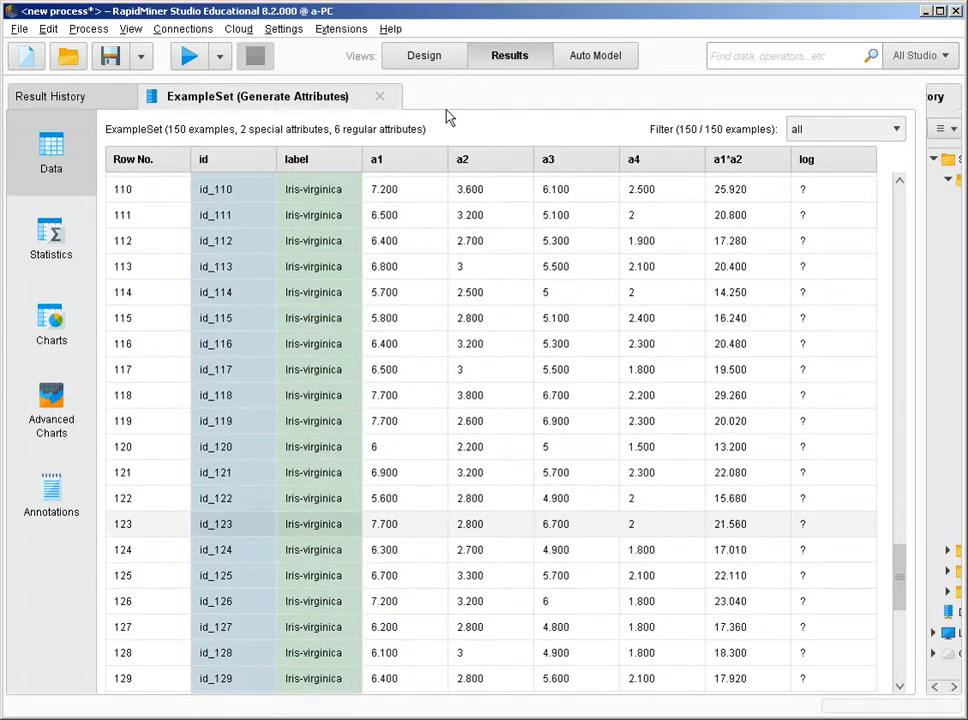
click(417, 62)
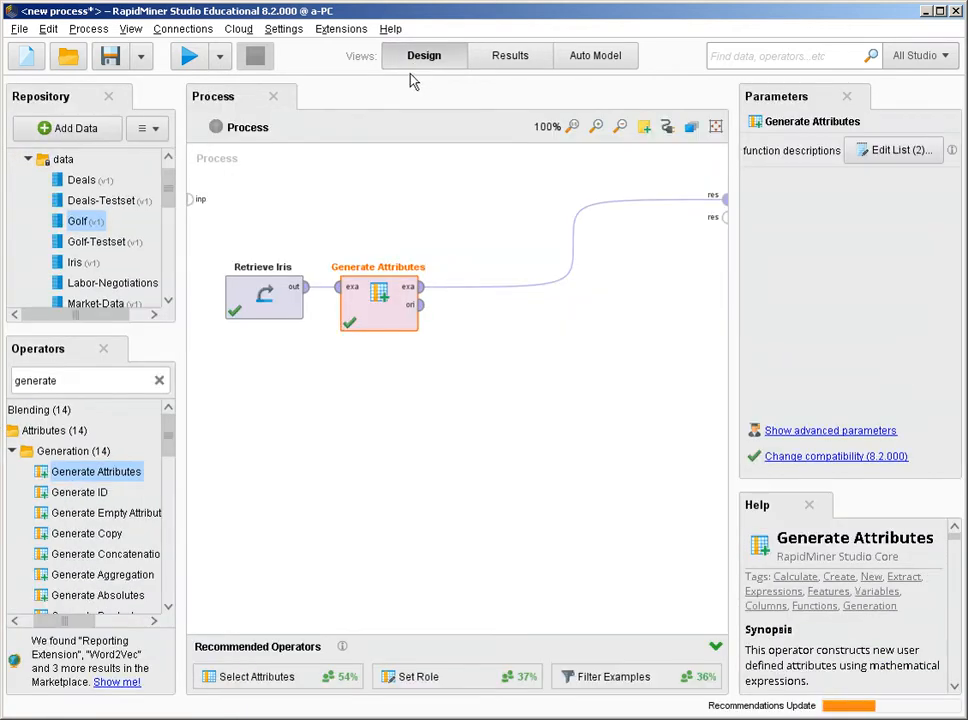
Remove the a1 subtraction from the log attribute's expression so that it reads ln(a2)+sqrt(a4), and apply the function list
double_click(373, 311)
click(566, 288)
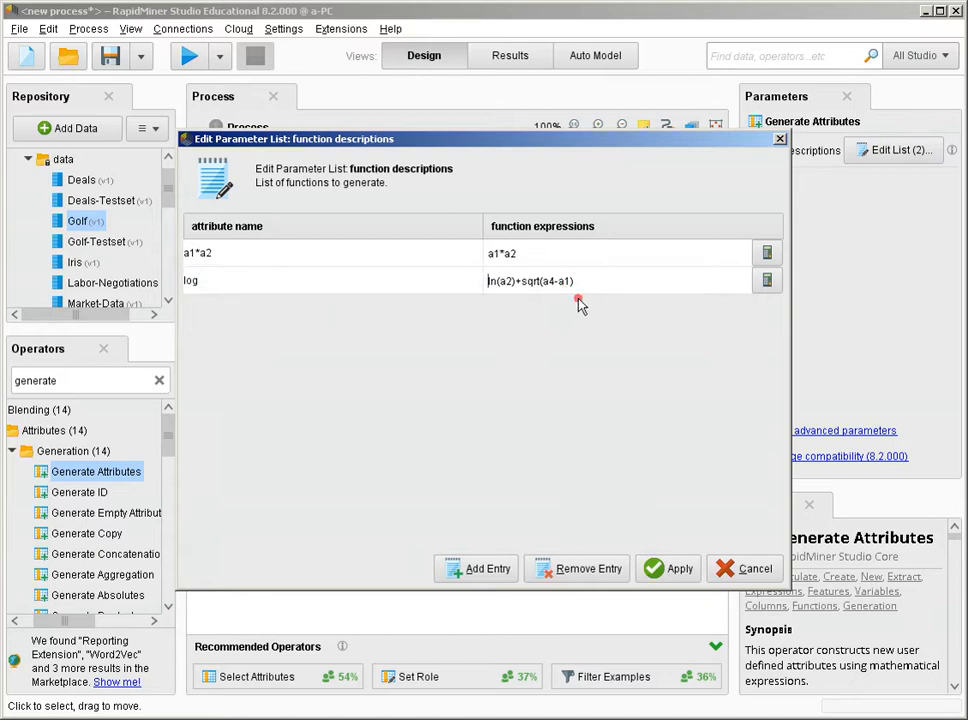
click(563, 282)
key(Delete)
key(BackSpace)
click(670, 572)
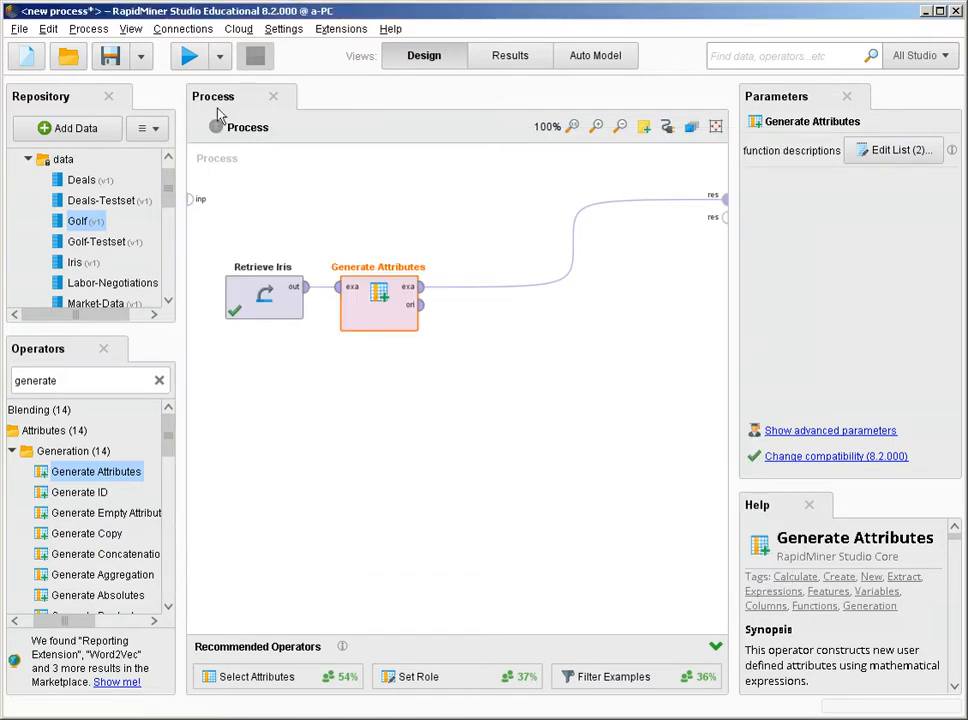
Run the process to examine the recalculated log column, and delete Generate Attributes from the process design
click(190, 60)
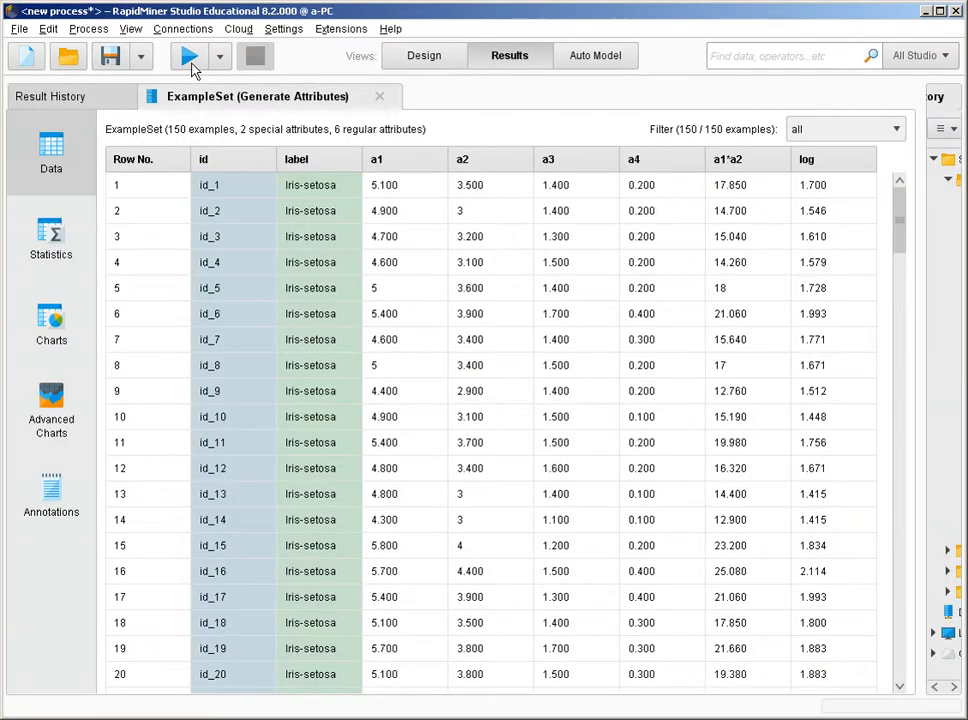
mouse_move(902, 210)
mouse_down()
mouse_move(902, 400)
mouse_move(892, 216)
mouse_move(900, 195)
mouse_up()
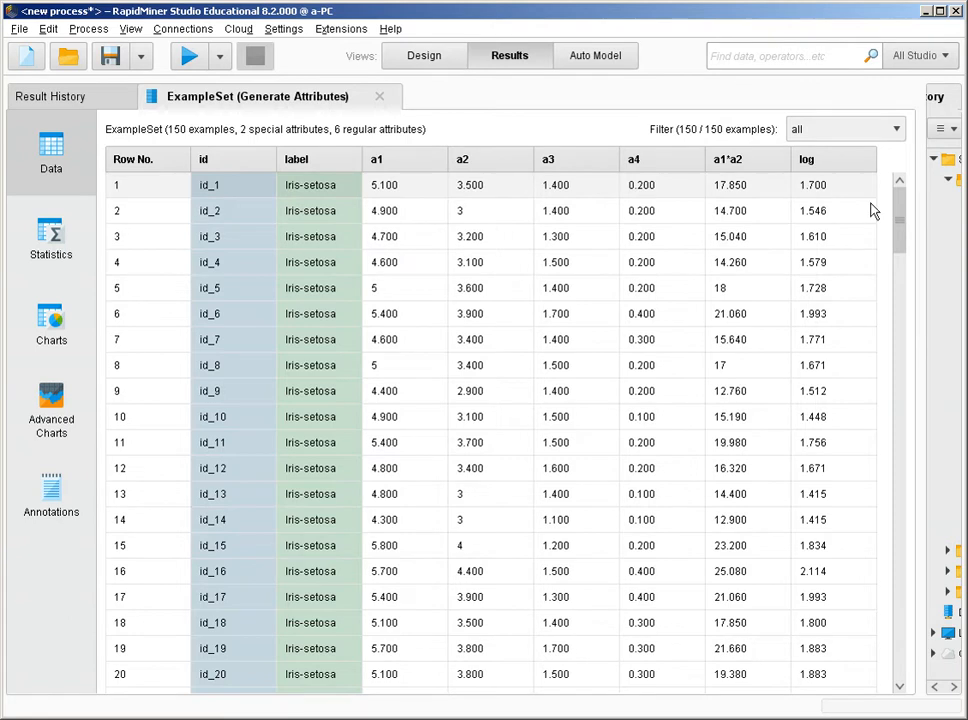
click(424, 56)
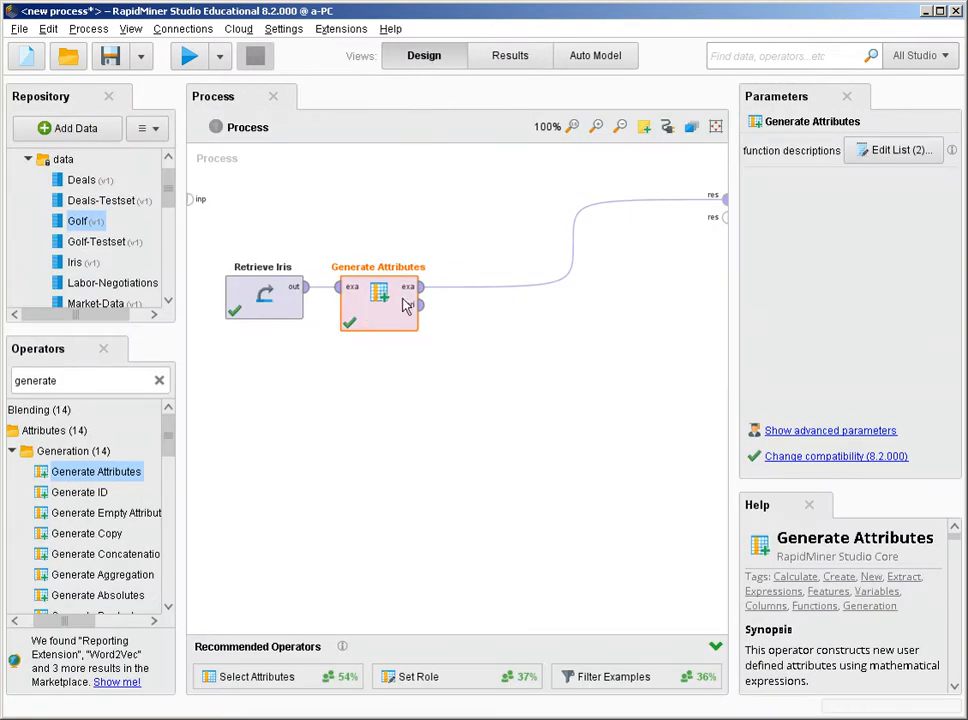
key(Delete)
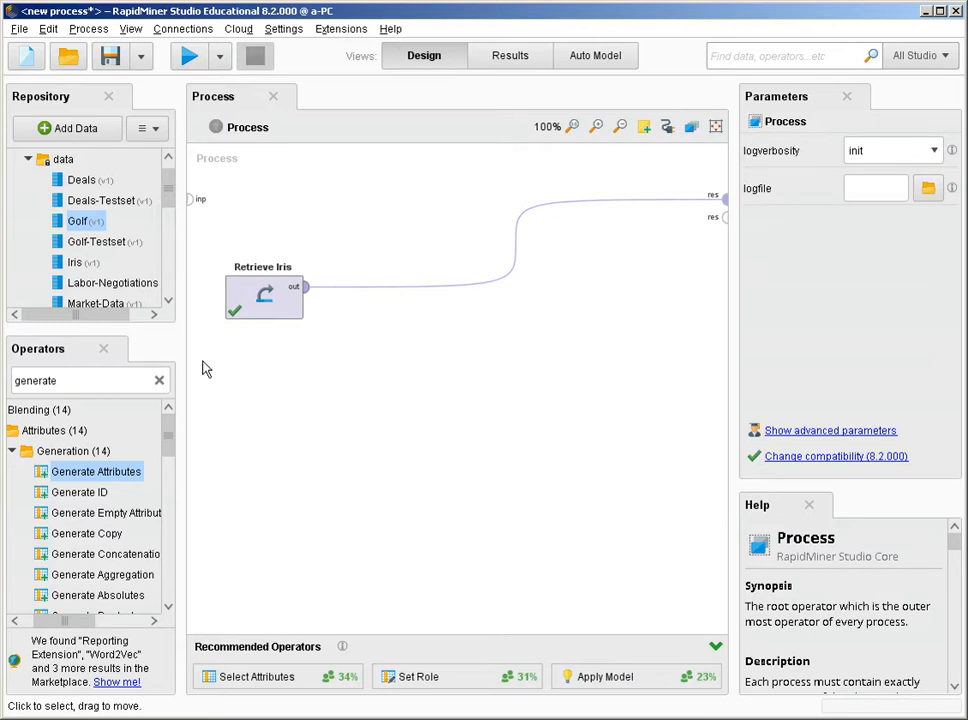
Find the Sample operator, insert it after Retrieve Iris, and run the process to view the sampled Iris examples
click(159, 380)
text(sam)
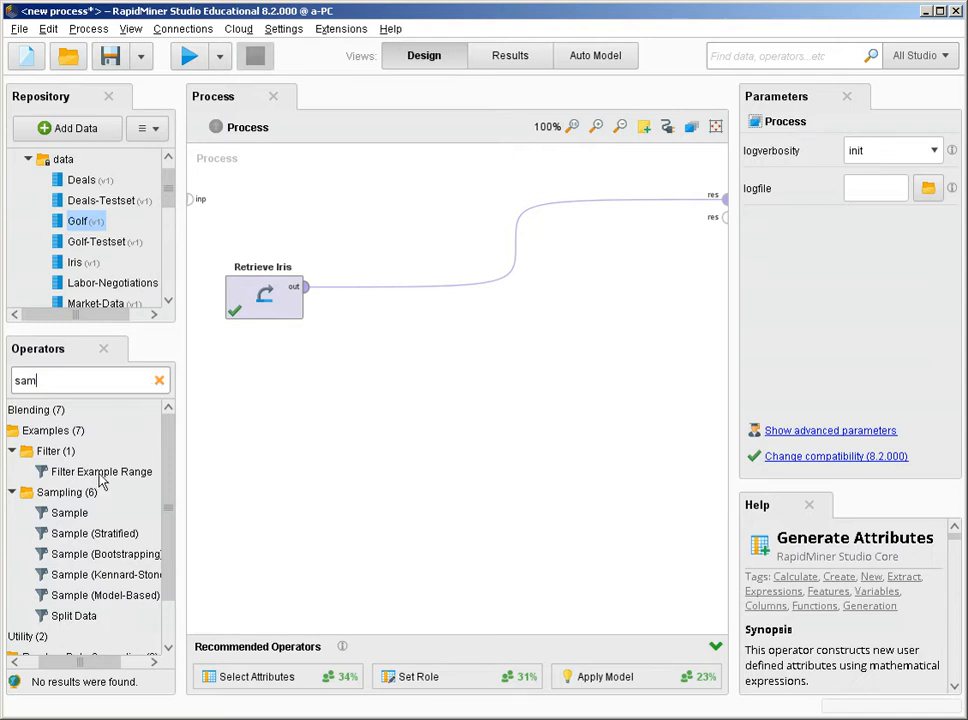
drag(68, 513, 400, 293)
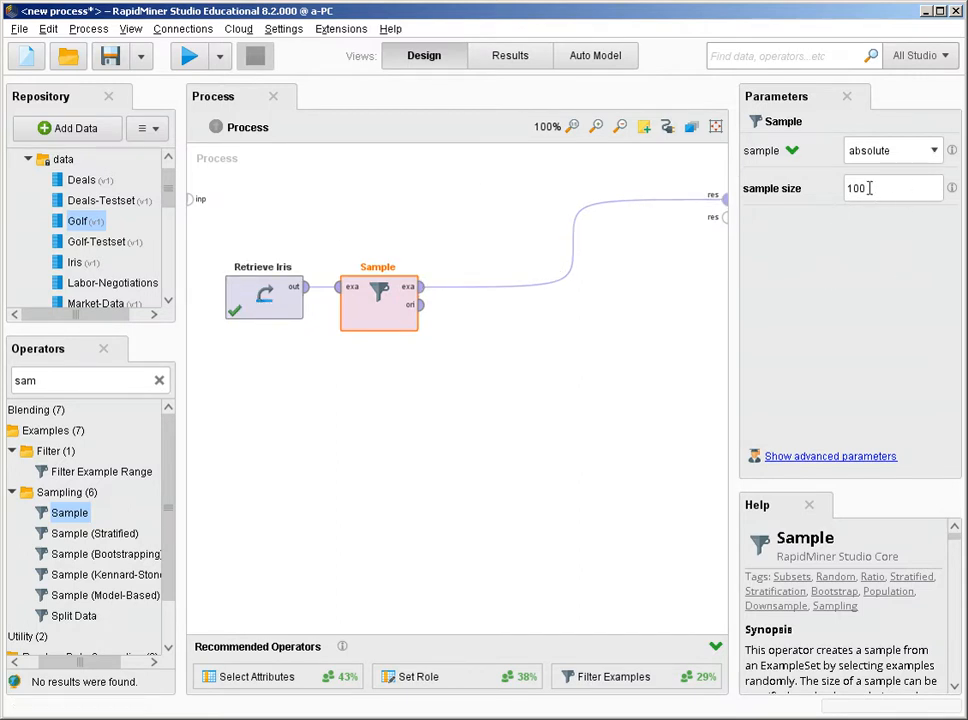
click(199, 56)
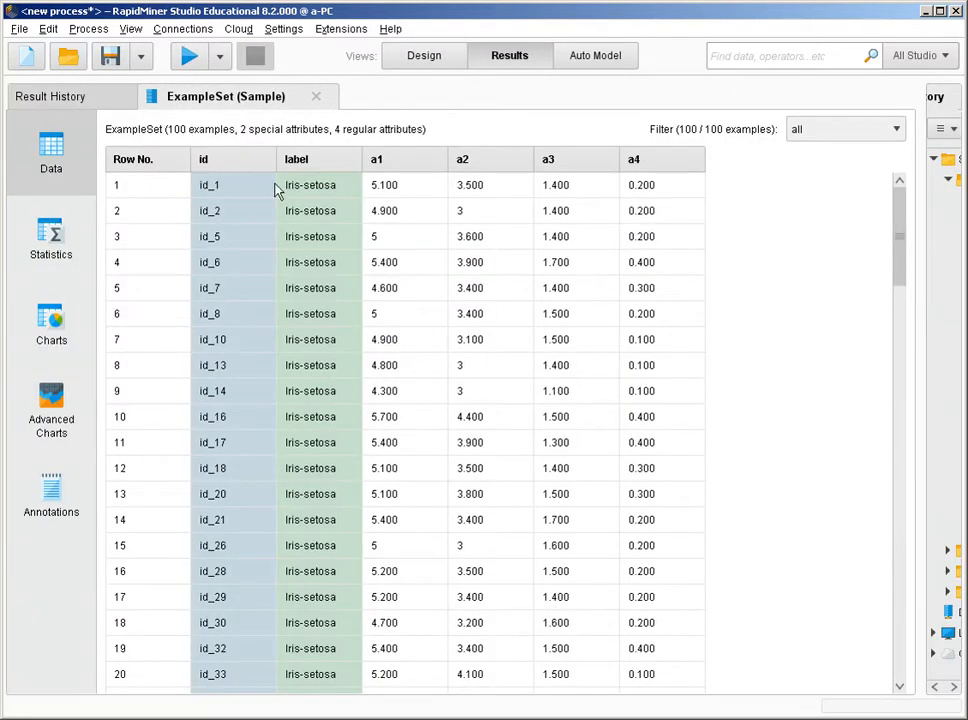
click(443, 57)
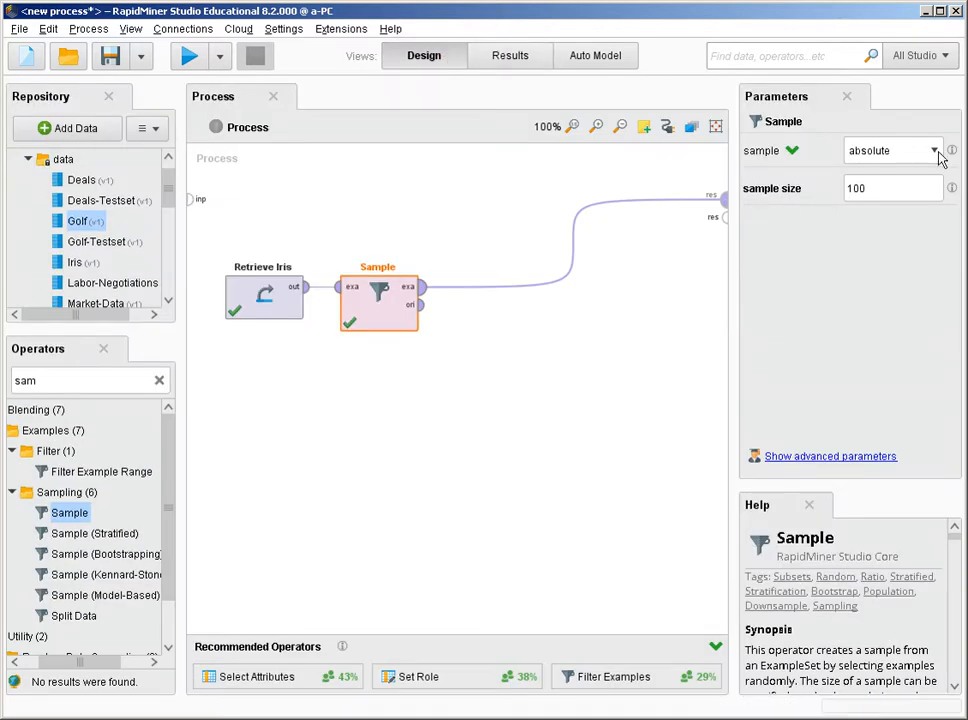
Switch the Sample operator to relative sampling with a ratio of 0.5, and run the process to check the sample
click(935, 151)
click(850, 187)
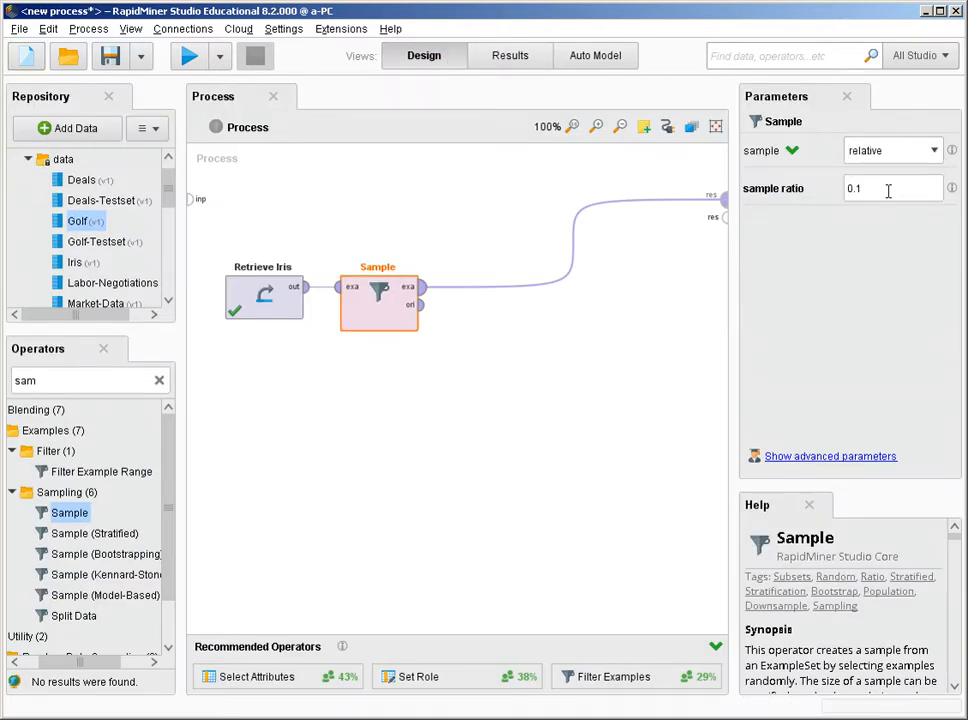
click(888, 191)
key(BackSpace)
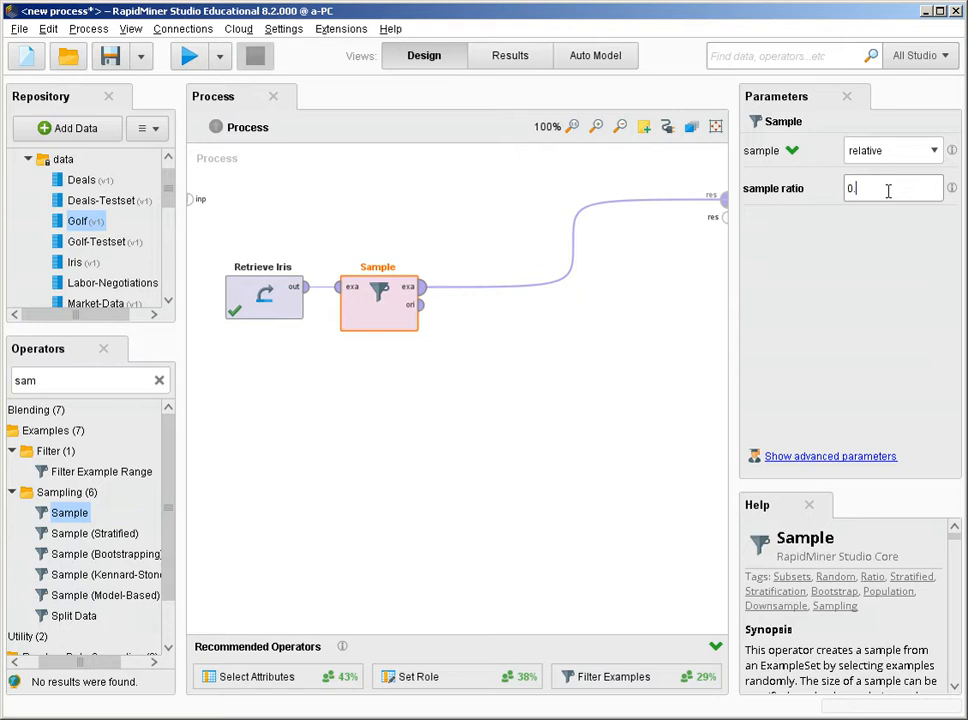
text(50)
click(190, 57)
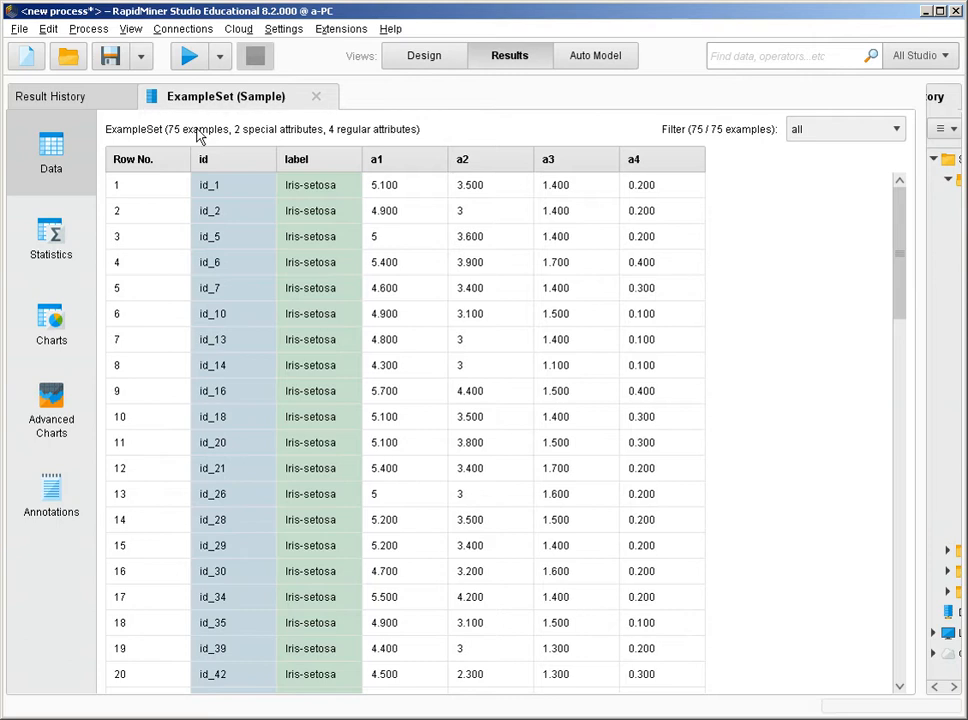
click(414, 60)
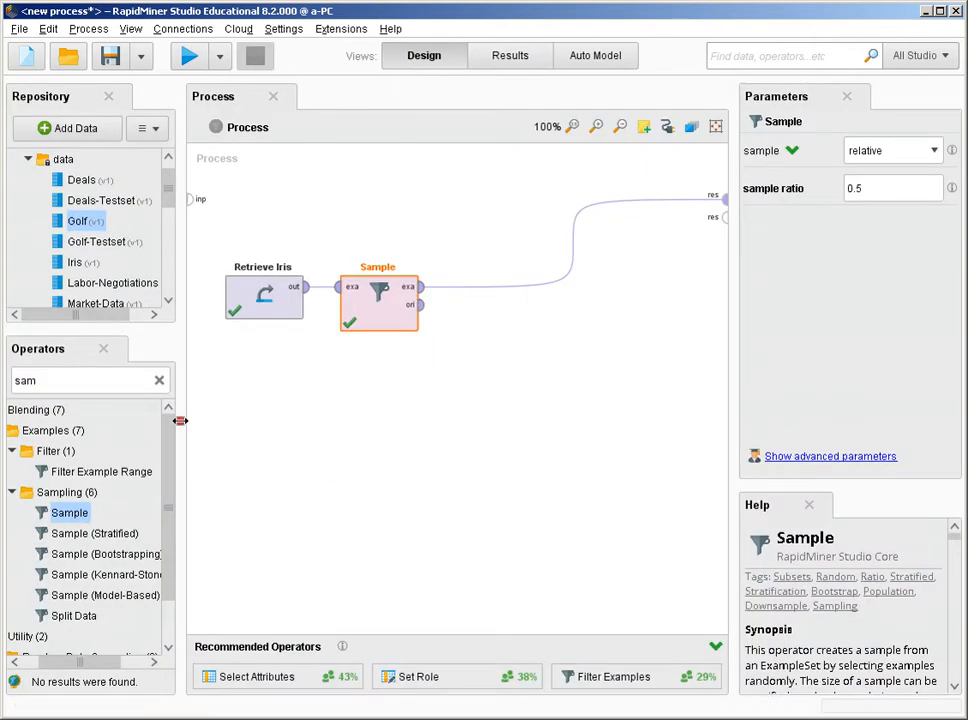
Widen the operators list and replace the Sample operator with Sample (Bootstrapping) after Retrieve Iris
drag(179, 421, 204, 421)
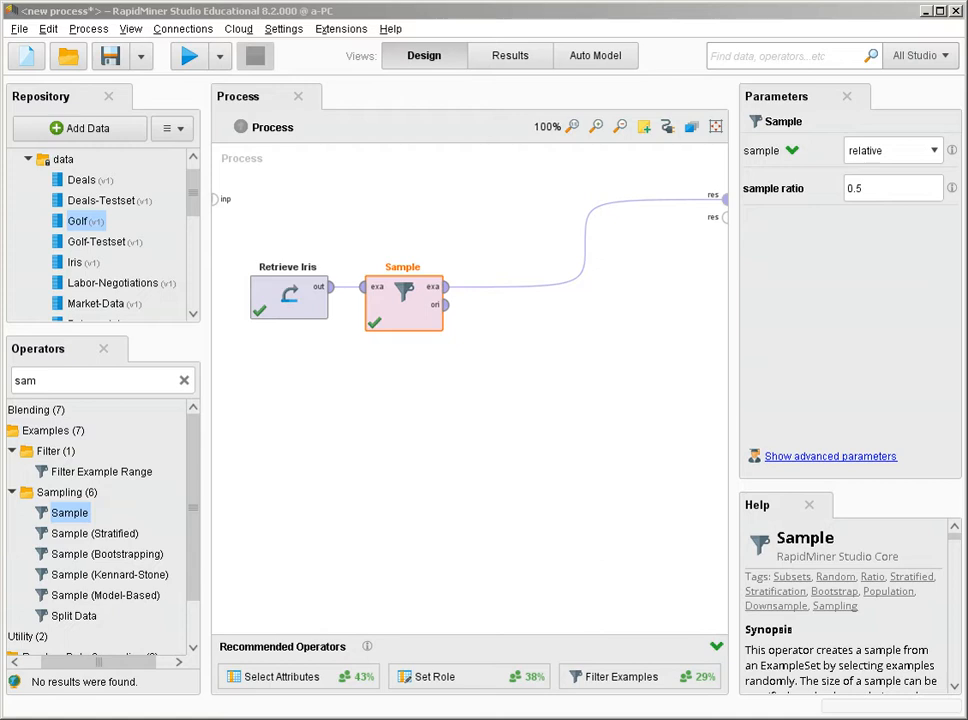
click(392, 306)
key(Delete)
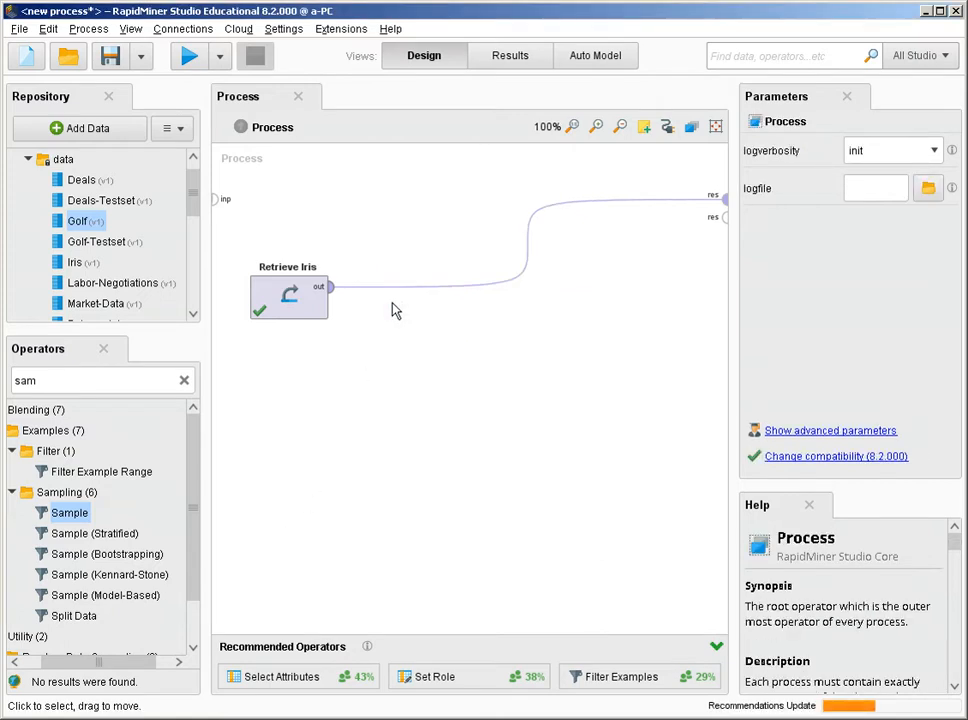
drag(134, 554, 378, 293)
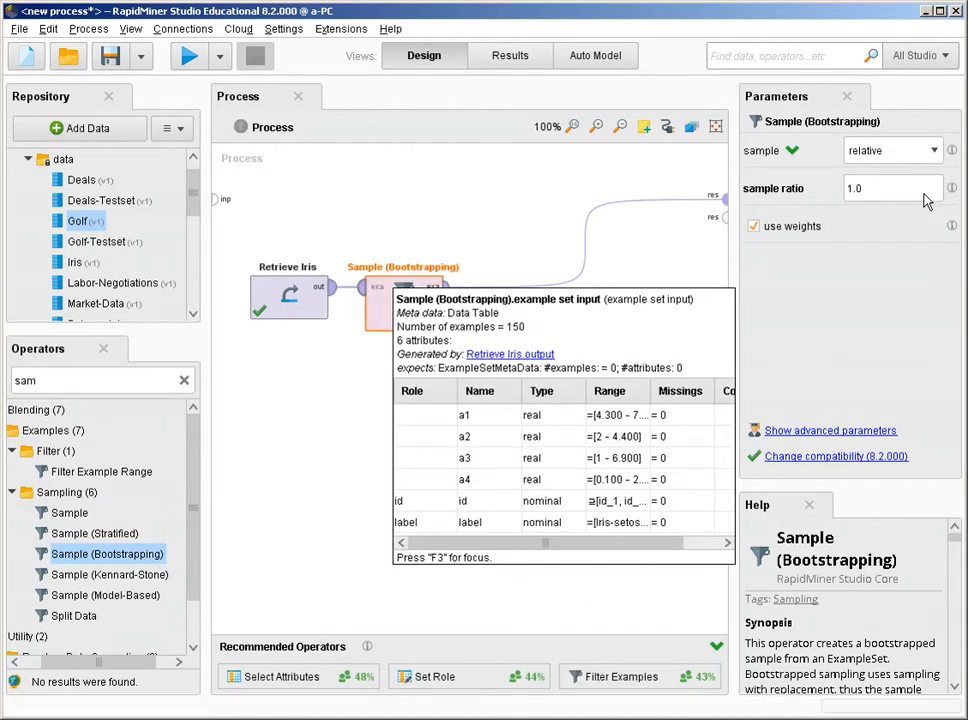
Switch the bootstrapping operator to absolute sampling with a sample size of 500
click(934, 151)
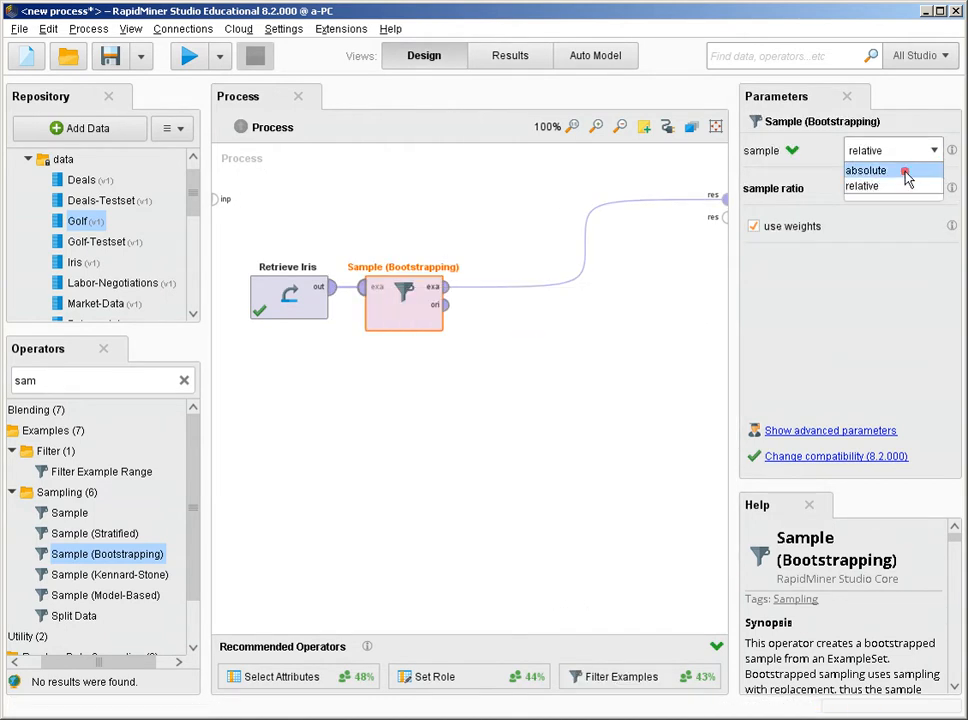
click(906, 170)
click(877, 190)
key(BackSpace)
key(BackSpace)
key(BackSpace)
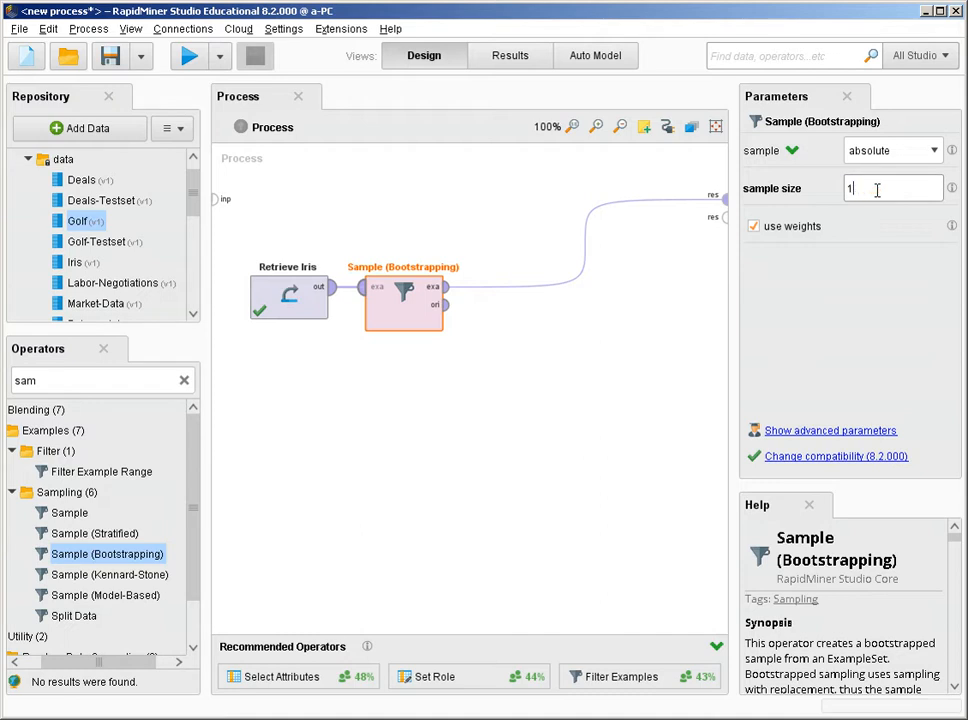
text(500)
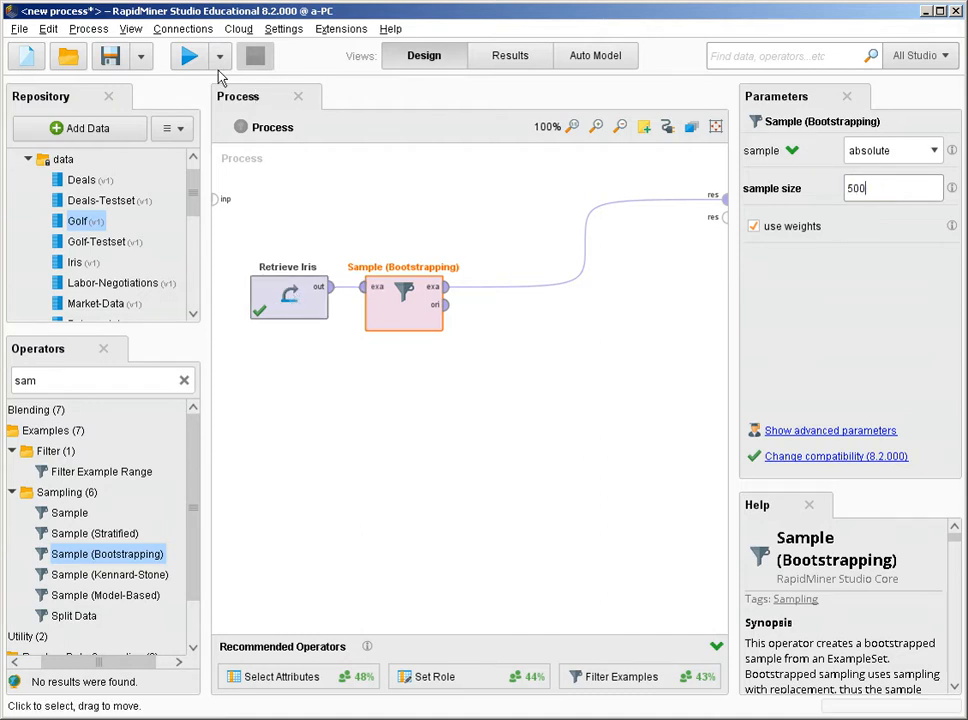
Run the process, examine the repeated id_2 rows in the bootstrapped Iris sample, and return to the process design
click(195, 58)
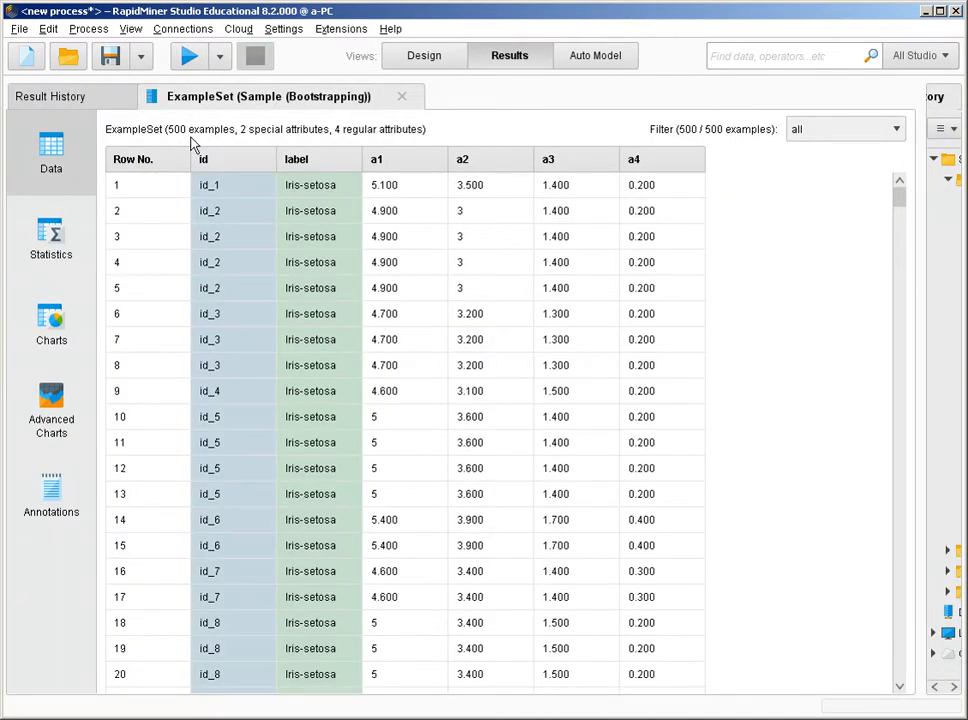
drag(406, 212, 647, 300)
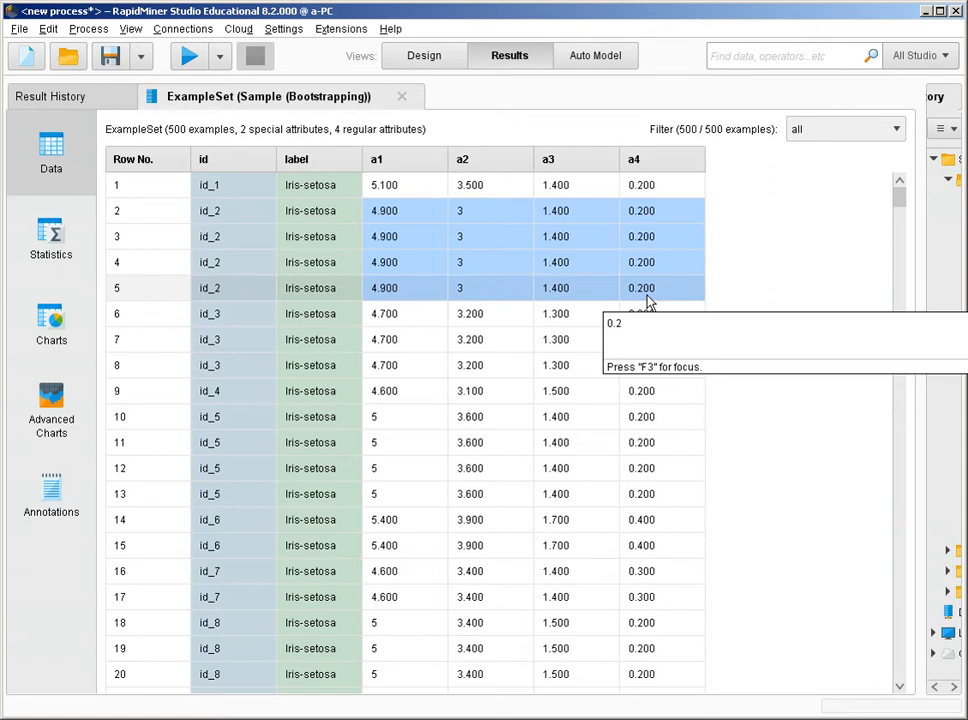
click(450, 66)
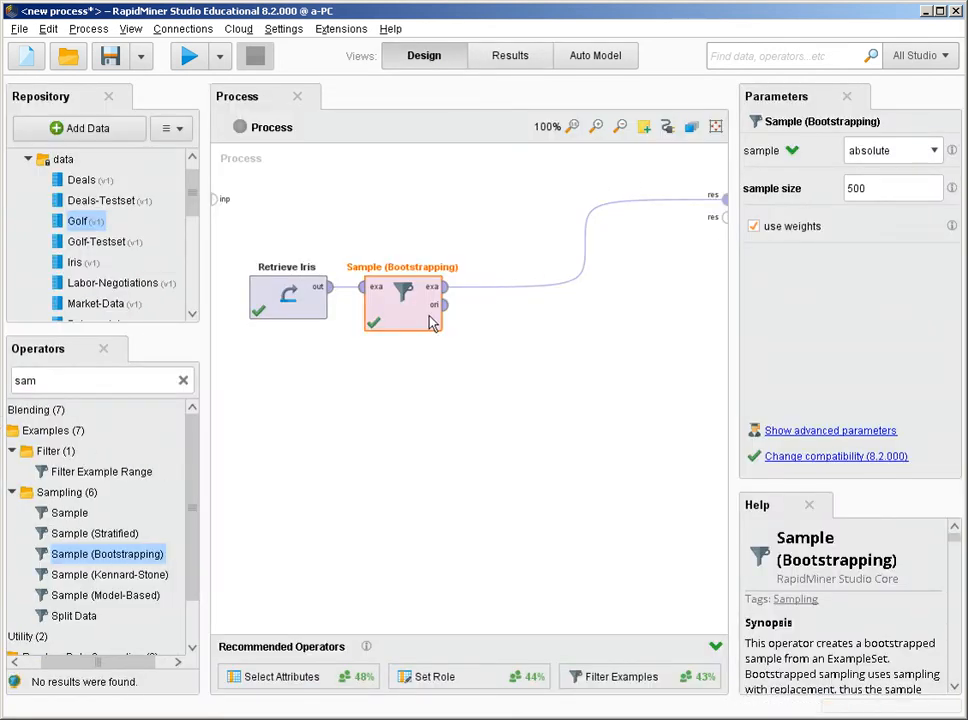
Look up the description of the Sample (Stratified) operator
click(80, 537)
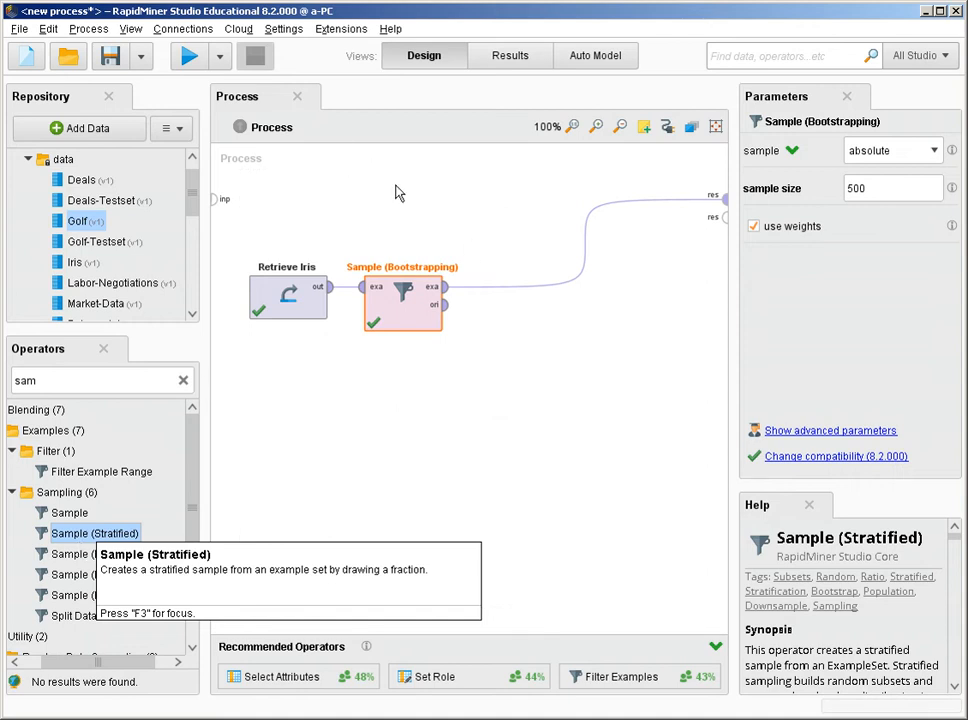
click(426, 202)
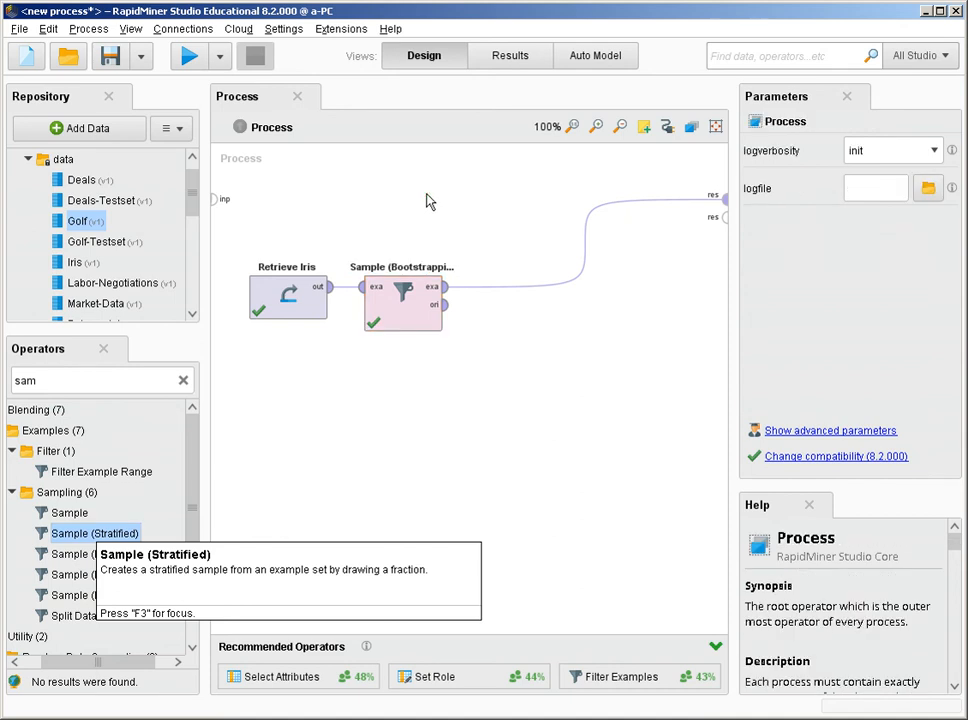